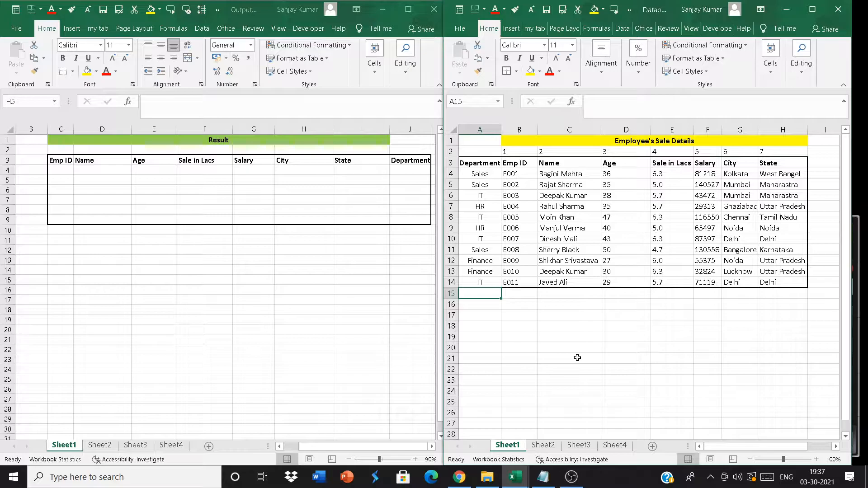
pyautogui.click(656, 241)
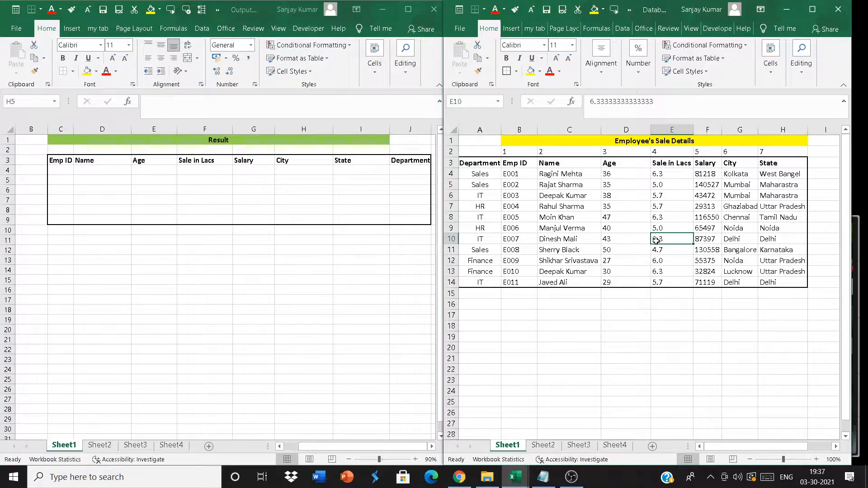
pyautogui.click(168, 184)
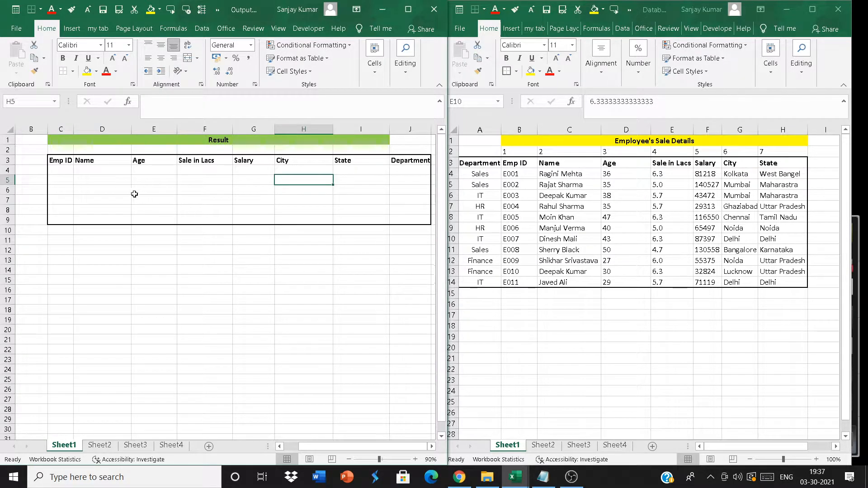
pyautogui.click(68, 171)
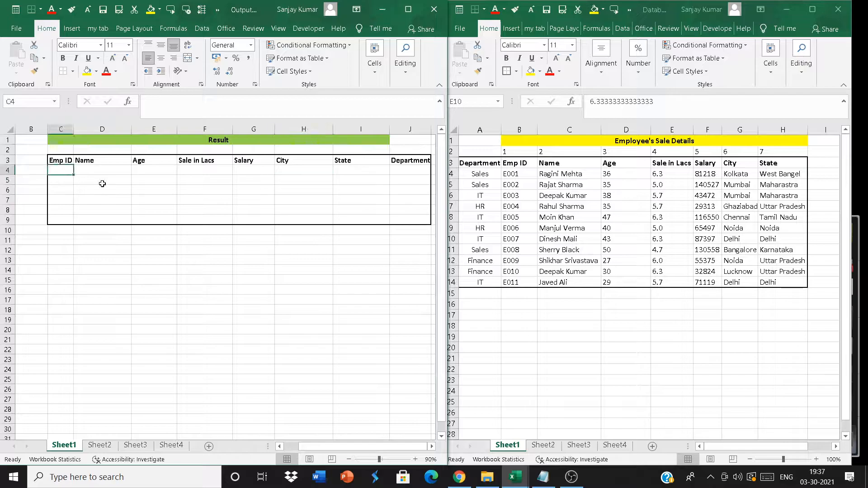
pyautogui.click(514, 174)
pyautogui.moveTo(514, 174); pyautogui.dragTo(511, 283)
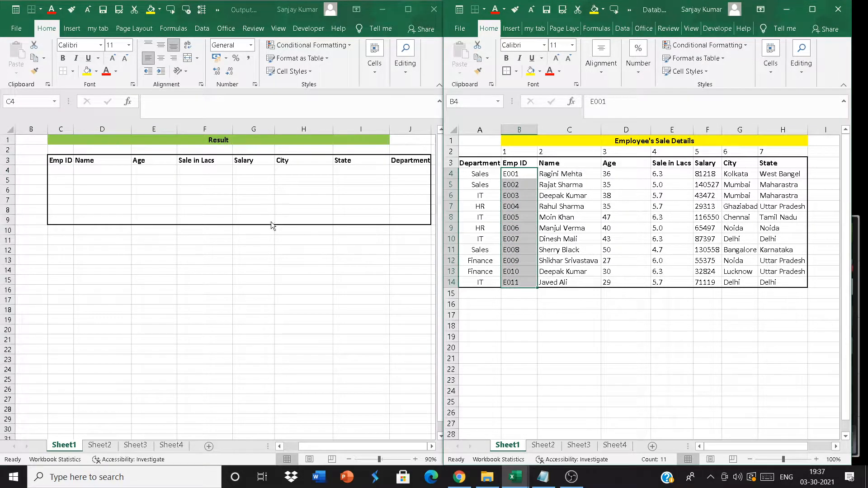
pyautogui.click(177, 198)
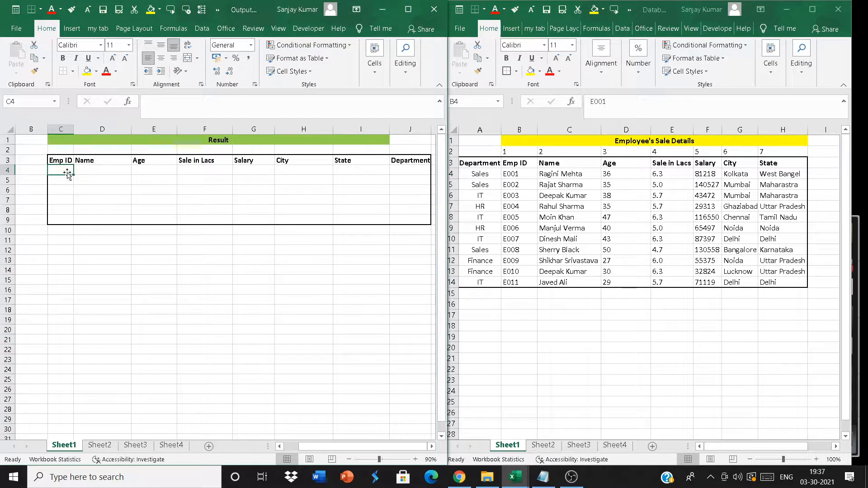
pyautogui.click(525, 239)
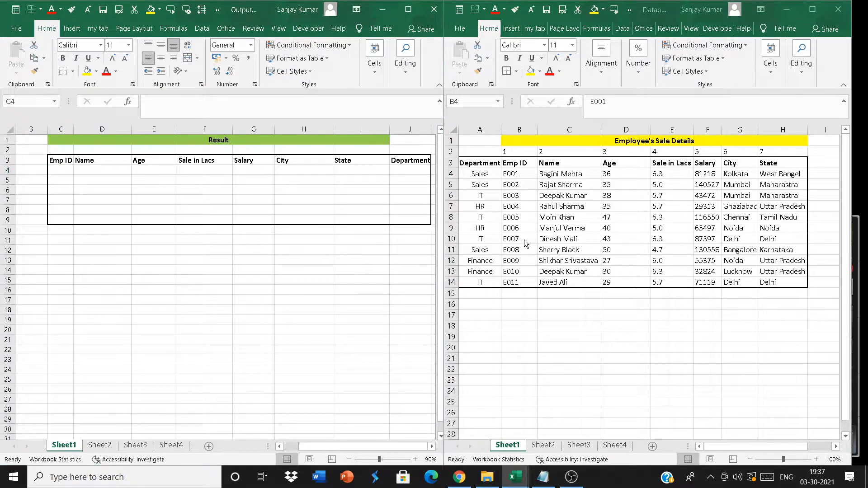
# - Enter the employee IDs from database rows 10 and 7 into C4 and C5 of the result table
pyautogui.click(67, 168)
pyautogui.write('E007')
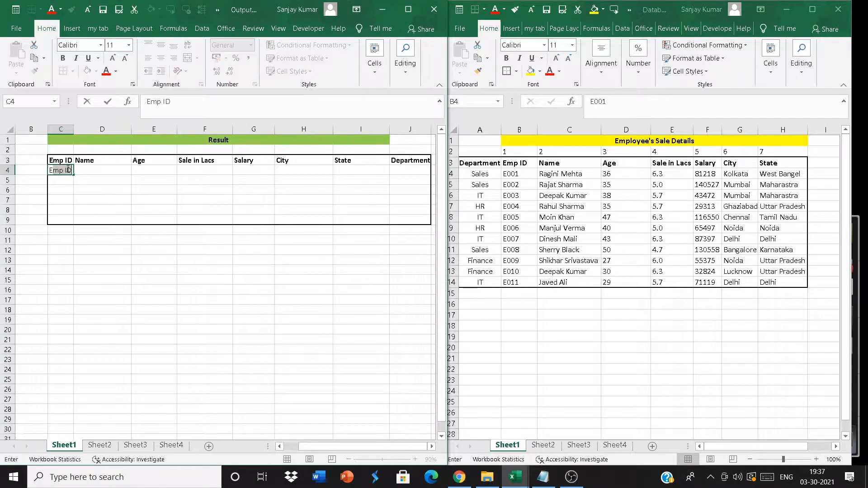
pyautogui.press('Return')
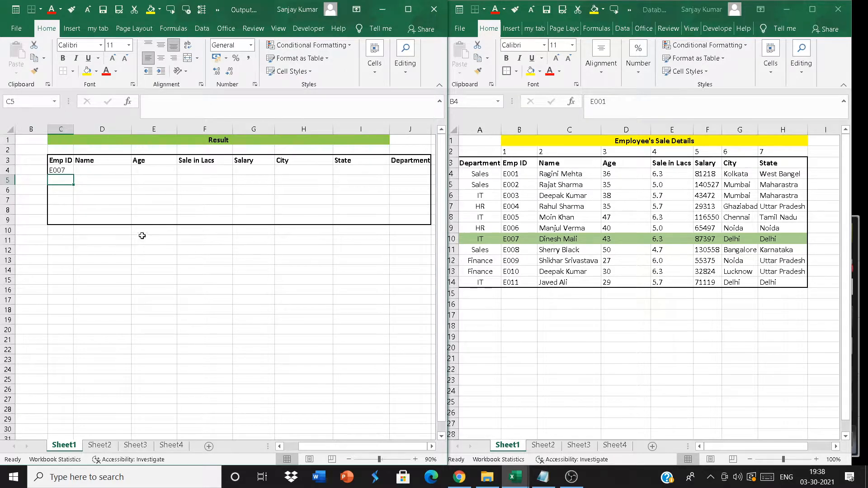
pyautogui.write('E00700')
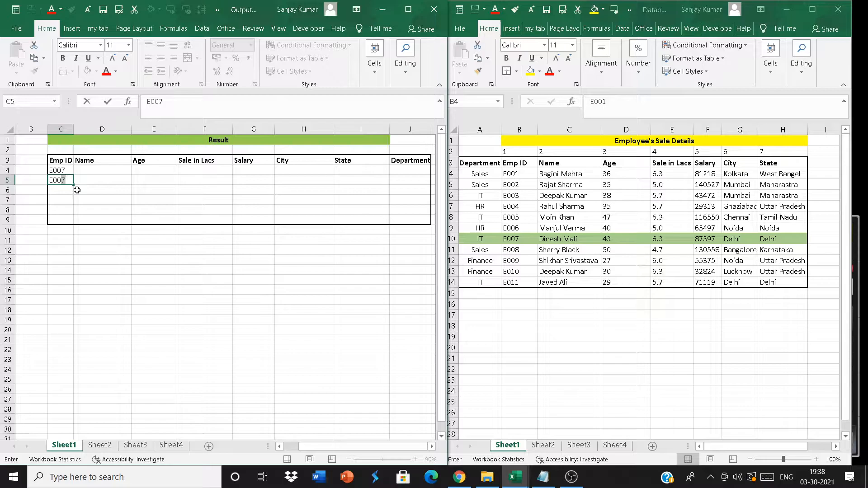
pyautogui.write('4')
pyautogui.press('Return')
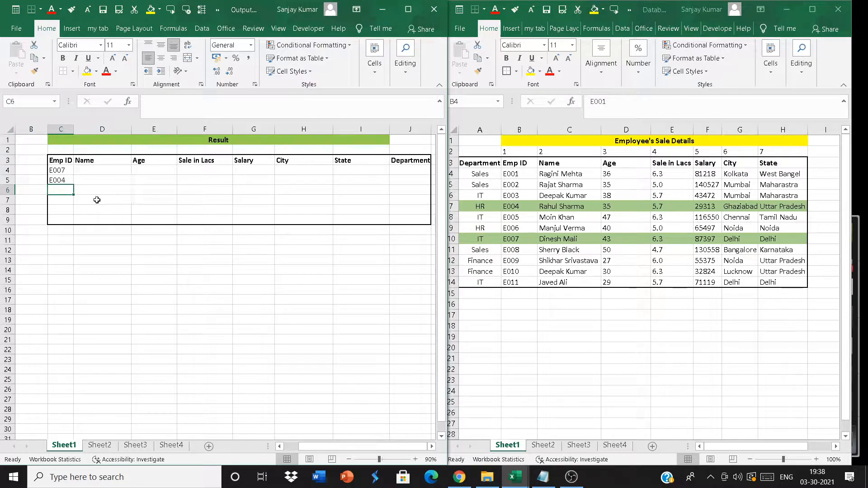
# - Enter the employee ID from database row 12 into C6 of the result table
pyautogui.doubleClick(97, 200)
pyautogui.press('Escape')
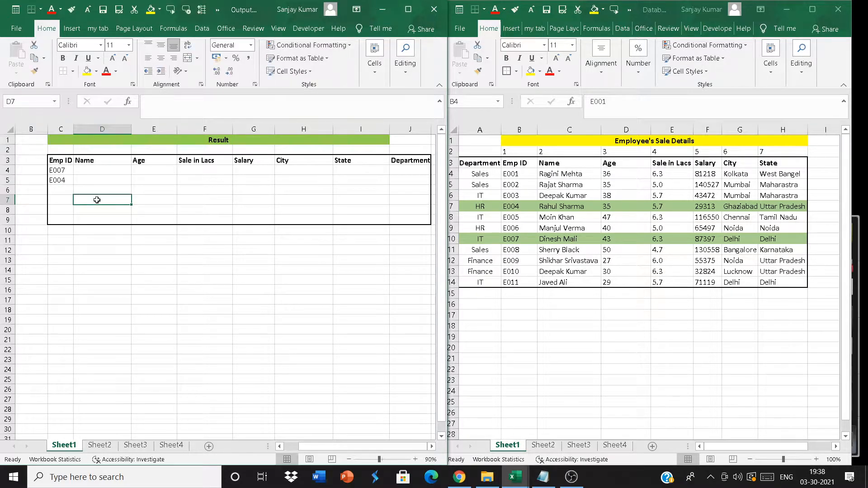
pyautogui.press('Left')
pyautogui.press('Up')
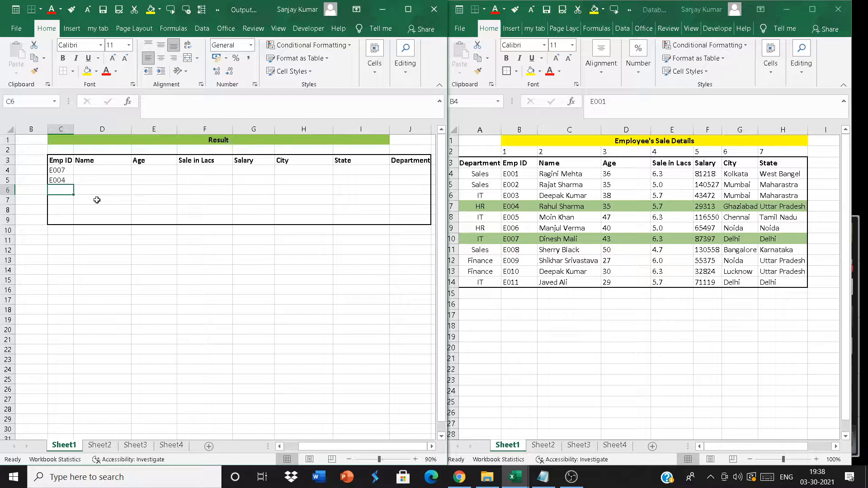
pyautogui.write('E00')
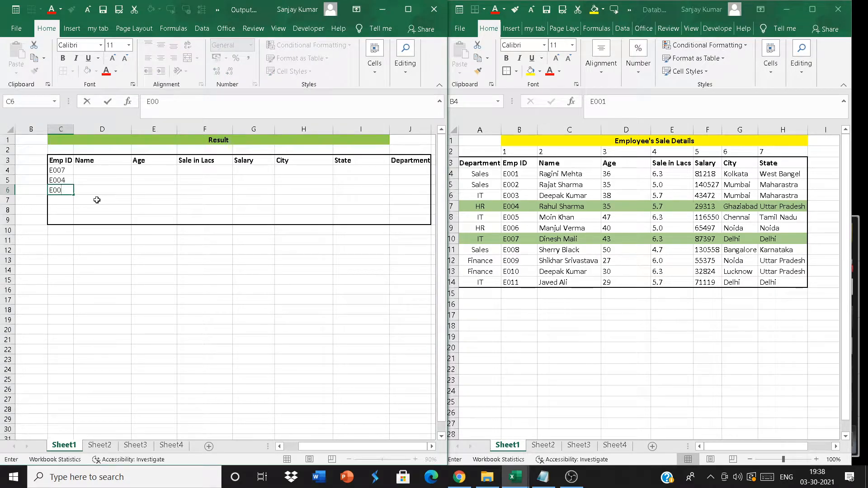
pyautogui.write('9')
pyautogui.press('Return')
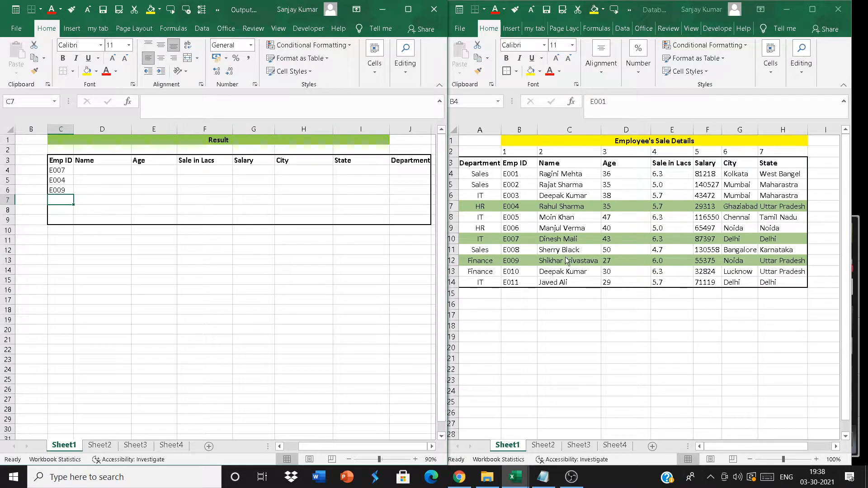
# - Start a VLOOKUP formula in the Name cell D4 with C4 as the lookup value
pyautogui.click(104, 170)
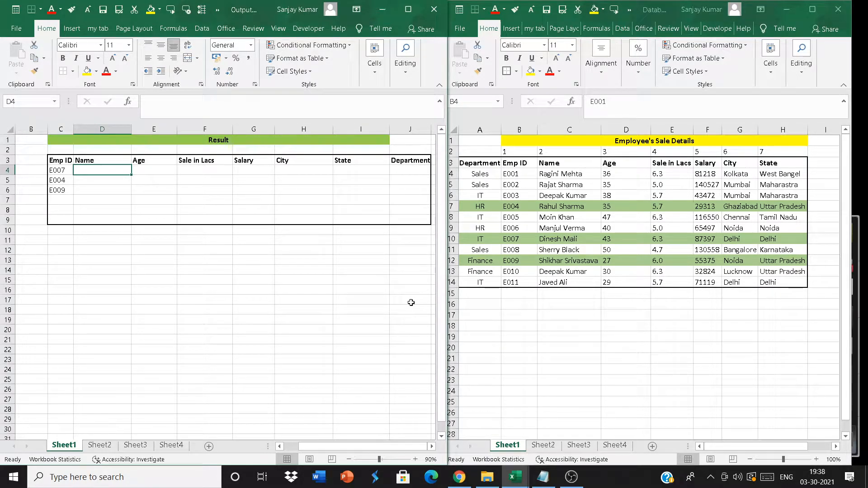
pyautogui.write('=vook')
pyautogui.press('BackSpace')
pyautogui.press('BackSpace')
pyautogui.press('BackSpace')
pyautogui.write('lookup')
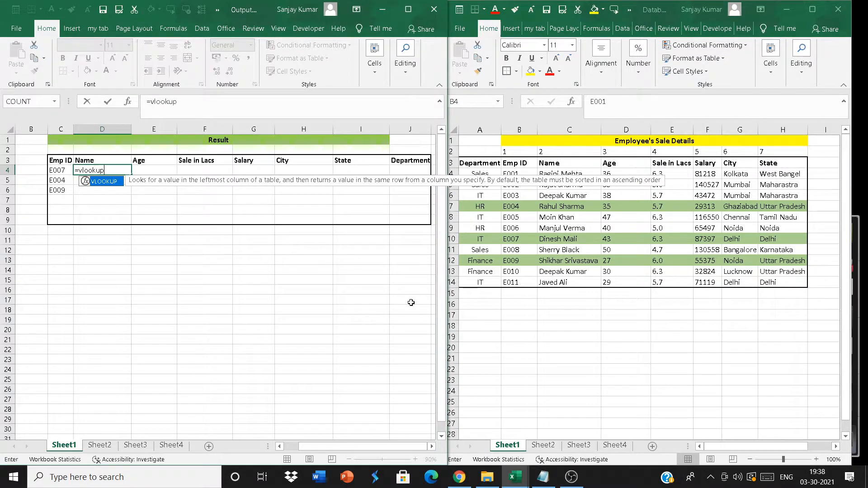
pyautogui.write('(')
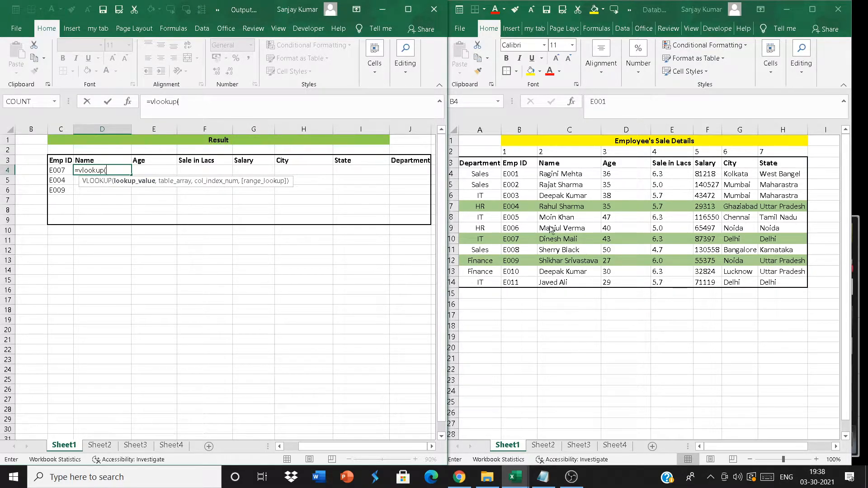
pyautogui.click(63, 174)
pyautogui.write(',')
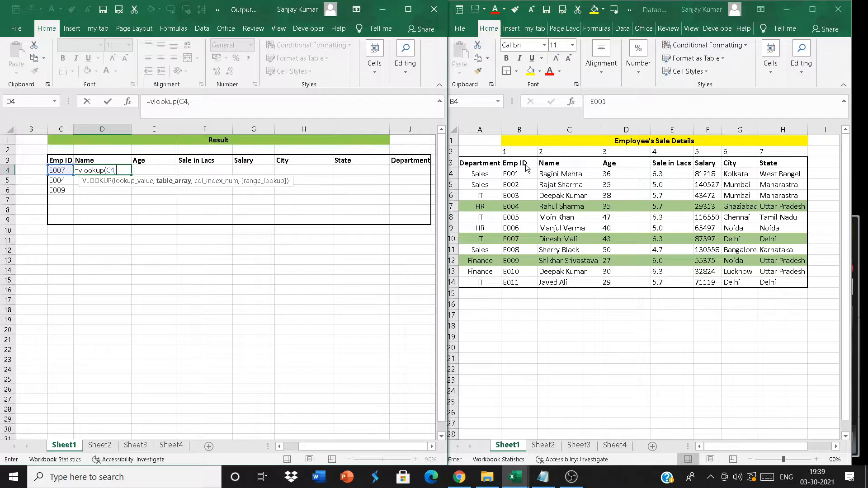
pyautogui.click(484, 165)
pyautogui.moveTo(485, 164); pyautogui.dragTo(789, 278)
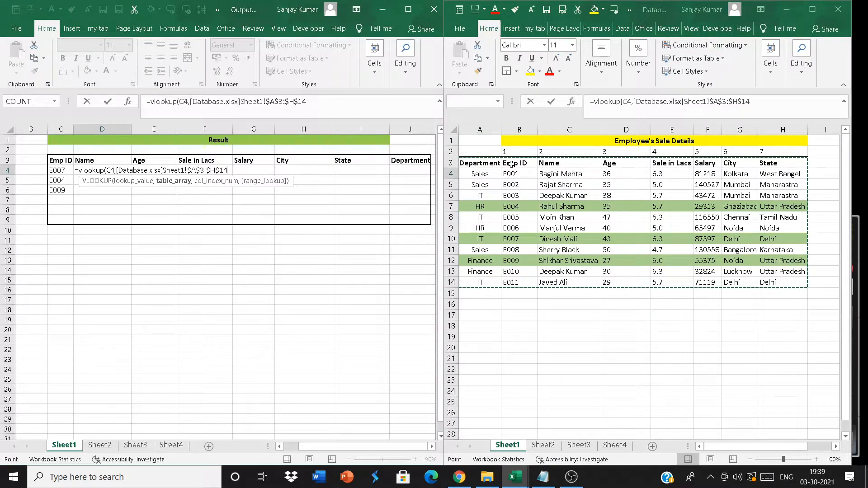
pyautogui.moveTo(511, 164); pyautogui.dragTo(515, 284)
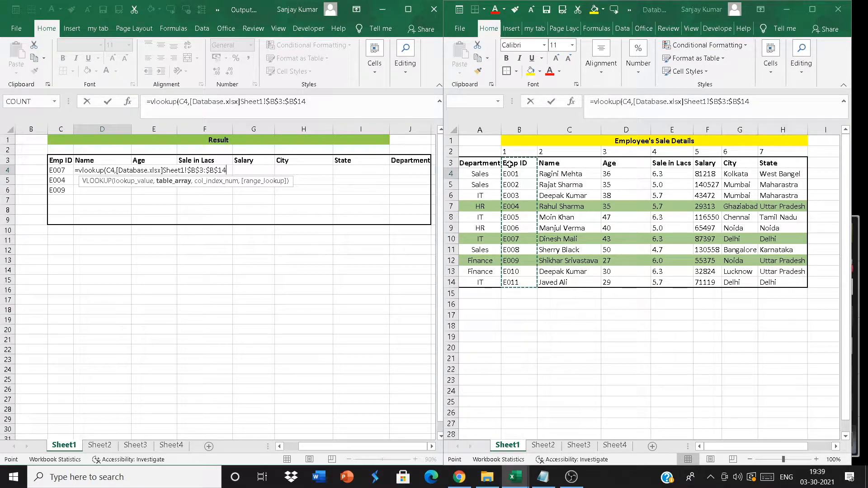
# - Set the formula's table array to $B$3:$H$14 on Sheet1 of Database.xlsx, starting at the Emp ID column
pyautogui.moveTo(509, 164); pyautogui.dragTo(785, 284)
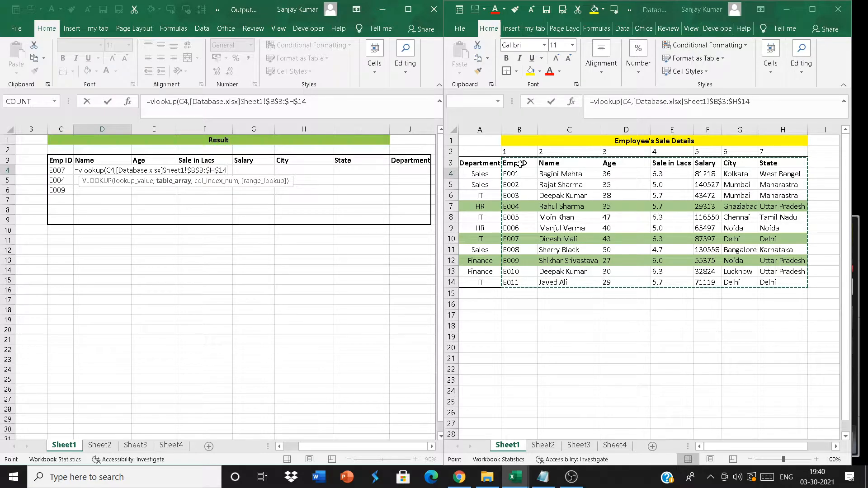
pyautogui.moveTo(520, 164); pyautogui.dragTo(787, 286)
pyautogui.write(',')
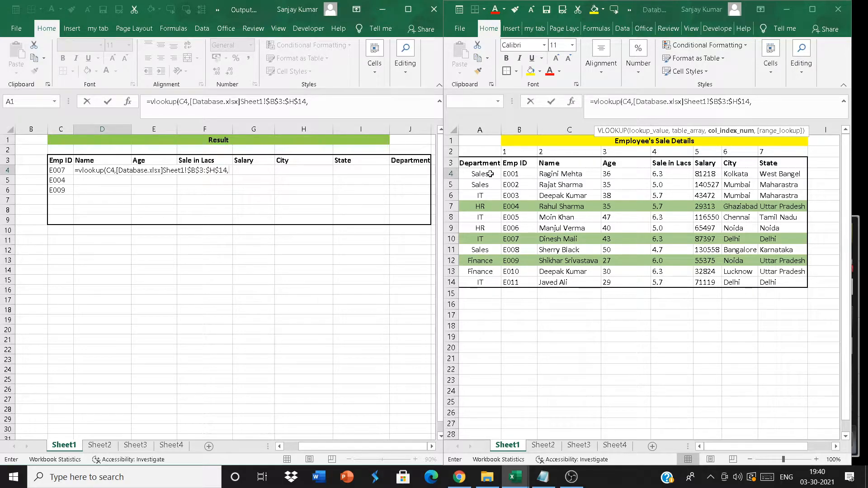
# - Complete the Name lookup in D4 with column index 2 and exact match 0
pyautogui.write('2,')
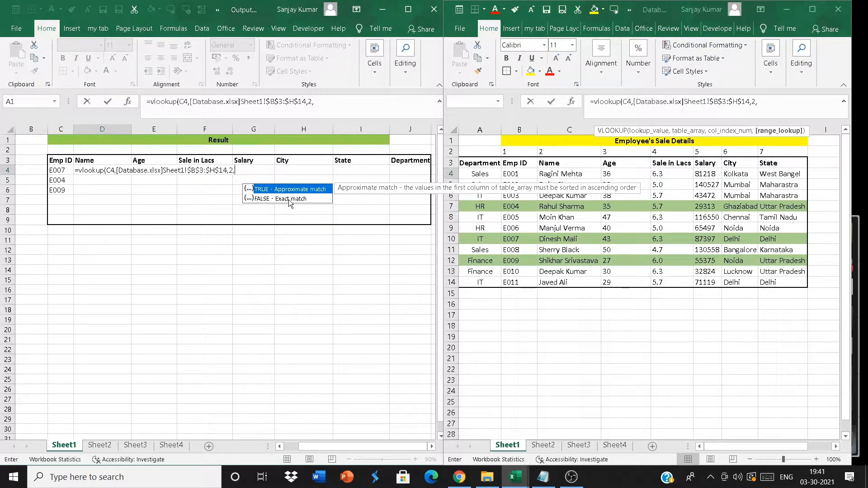
pyautogui.doubleClick(288, 199)
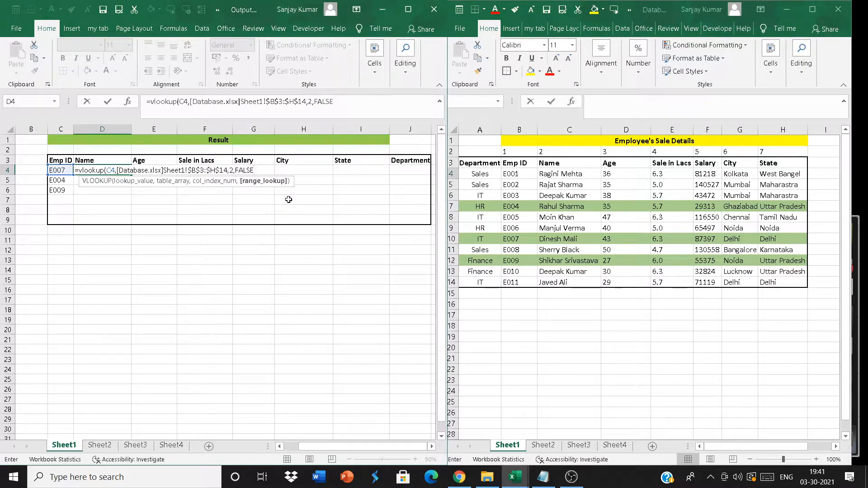
pyautogui.press('BackSpace')
pyautogui.press('BackSpace')
pyautogui.press('BackSpace')
pyautogui.press('BackSpace')
pyautogui.press('BackSpace')
pyautogui.write('0)')
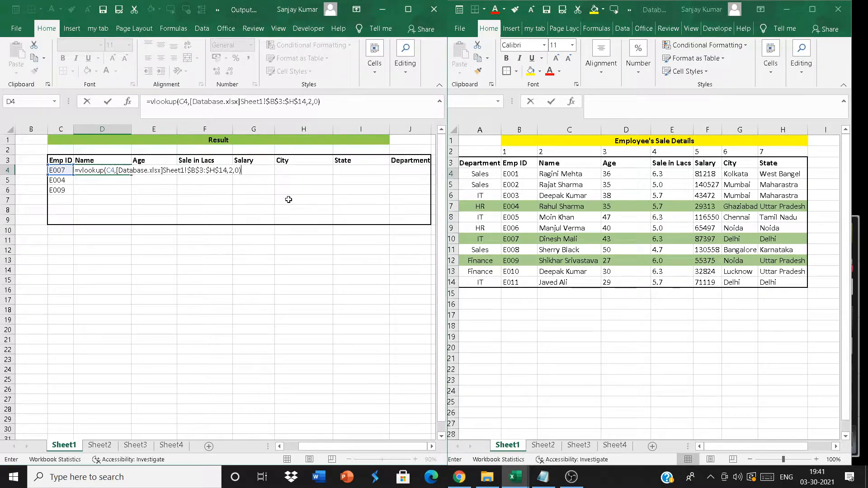
pyautogui.press('Return')
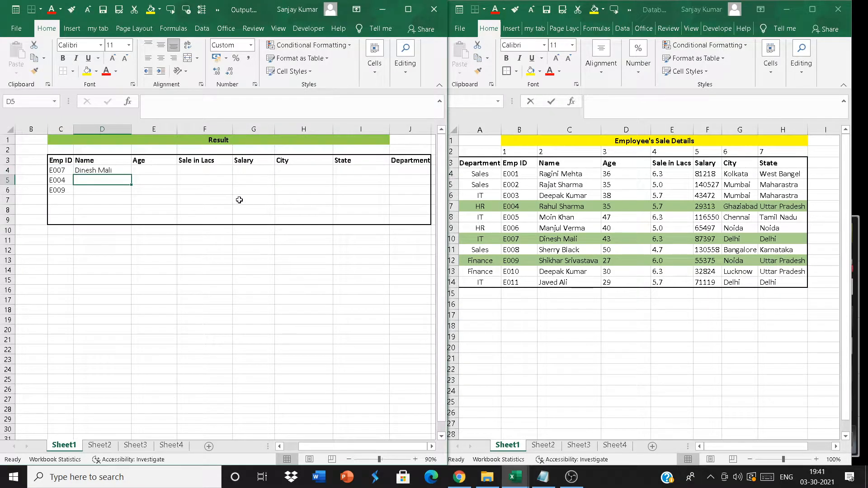
# - Enter a VLOOKUP in the Age cell E4 for C4, using $B$3:$H$14 on Sheet1 of Database.xlsx, column 3 and exact match 0
pyautogui.click(154, 170)
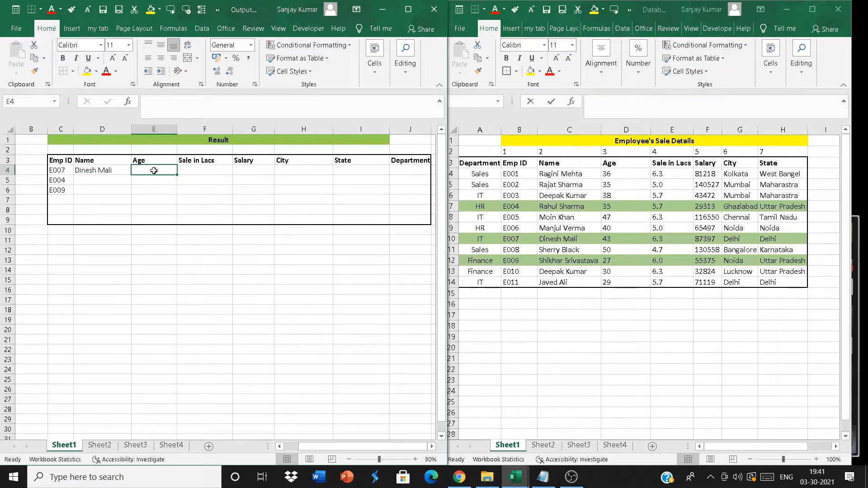
pyautogui.write('=vlookup(')
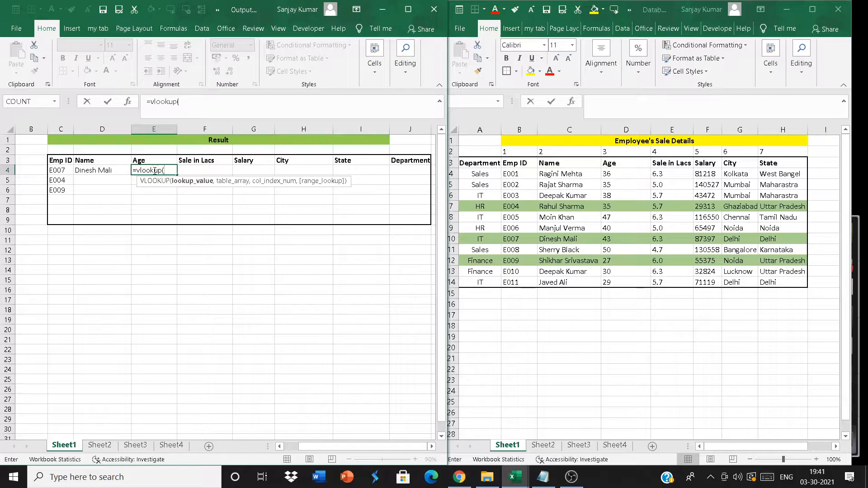
pyautogui.click(60, 170)
pyautogui.write(',')
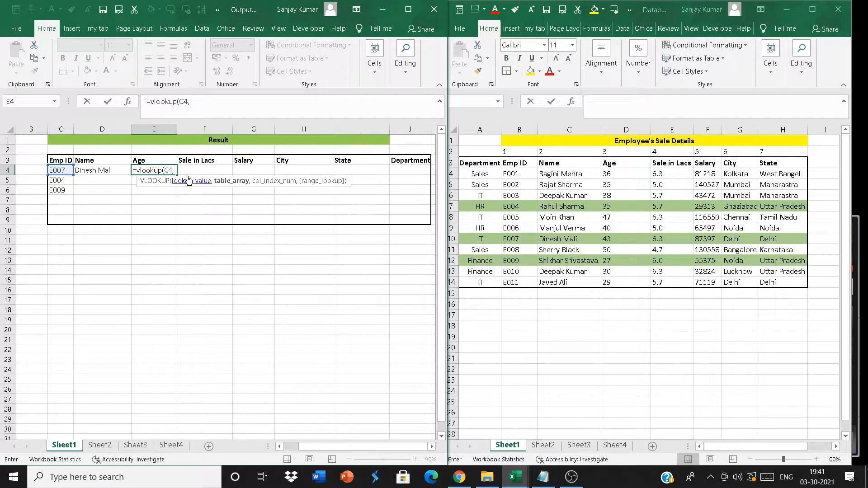
pyautogui.click(513, 163)
pyautogui.moveTo(513, 163); pyautogui.dragTo(781, 281)
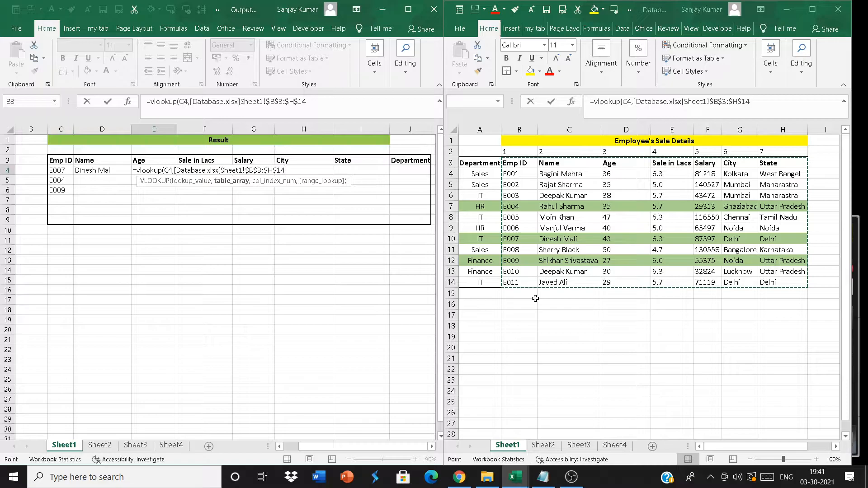
pyautogui.write(',30)')
pyautogui.press('Left')
pyautogui.press('Left')
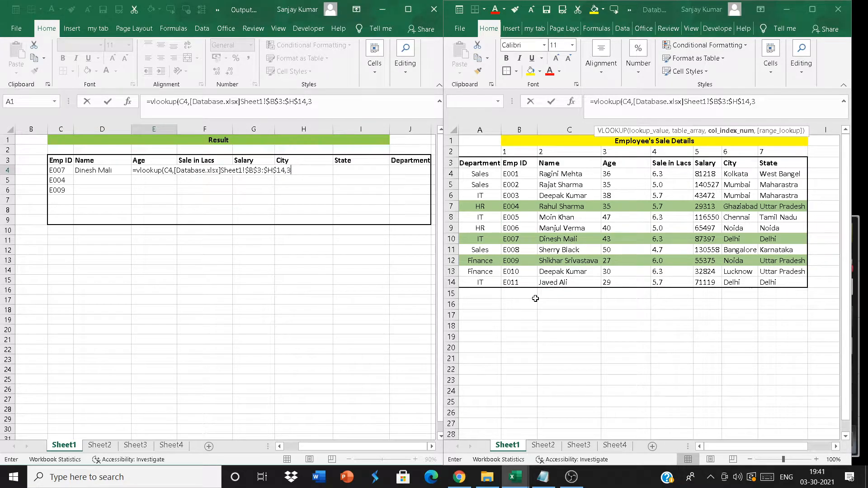
pyautogui.write(',0')
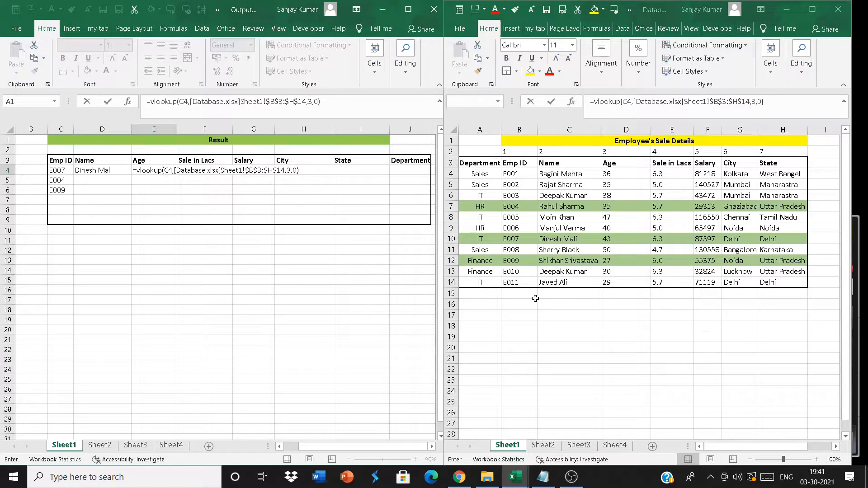
pyautogui.press('Return')
# - Start a VLOOKUP formula in the Sale in Lacs cell F4 with C4 as the lookup value
pyautogui.press('Up')
pyautogui.press('Right')
pyautogui.write('=vlookup(')
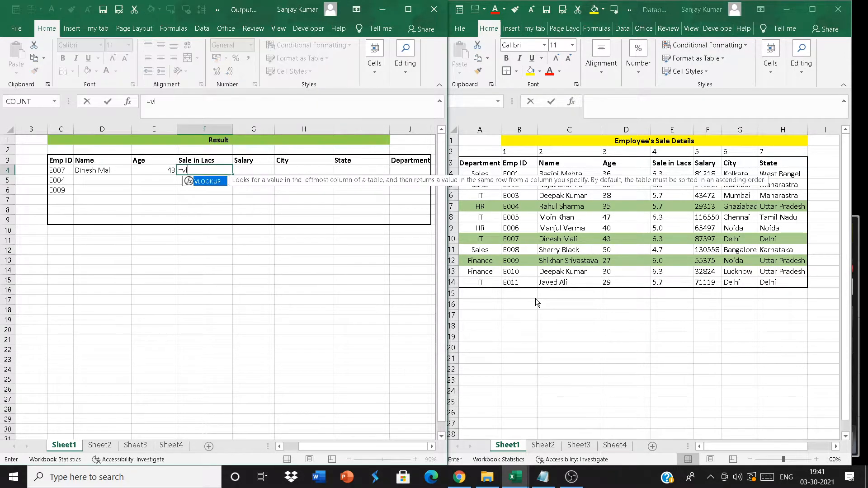
pyautogui.press('Left')
pyautogui.press('Left')
pyautogui.press('Left')
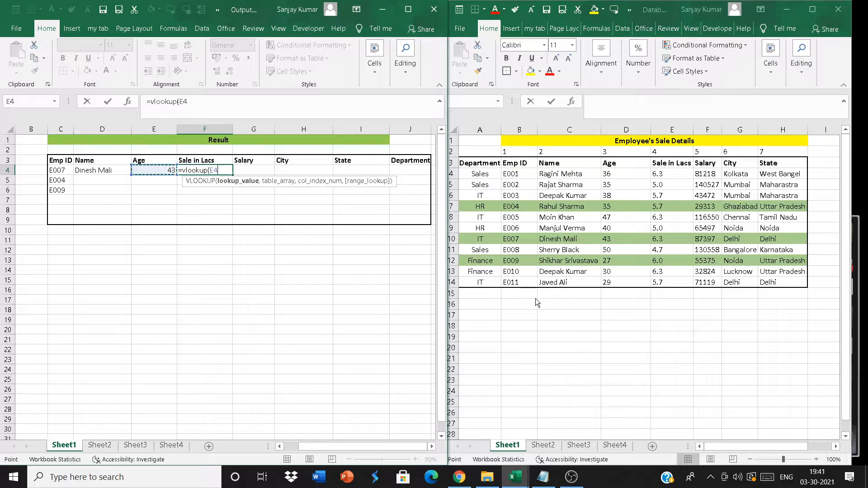
pyautogui.write(',')
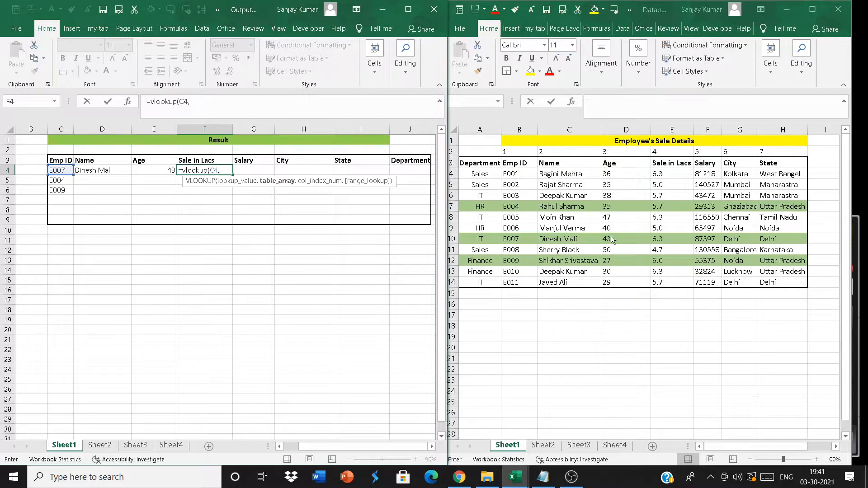
# - Complete the F4 lookup with table array $B$3:$H$14 on Sheet1 of Database.xlsx, column index 4 and exact match 0
pyautogui.click(514, 163)
pyautogui.moveTo(515, 164); pyautogui.dragTo(784, 279)
pyautogui.write(',4,')
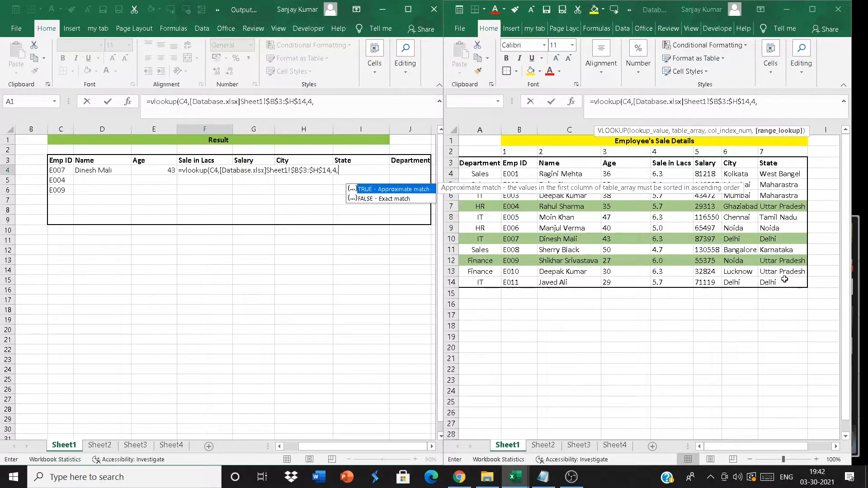
pyautogui.write('0)')
pyautogui.press('Return')
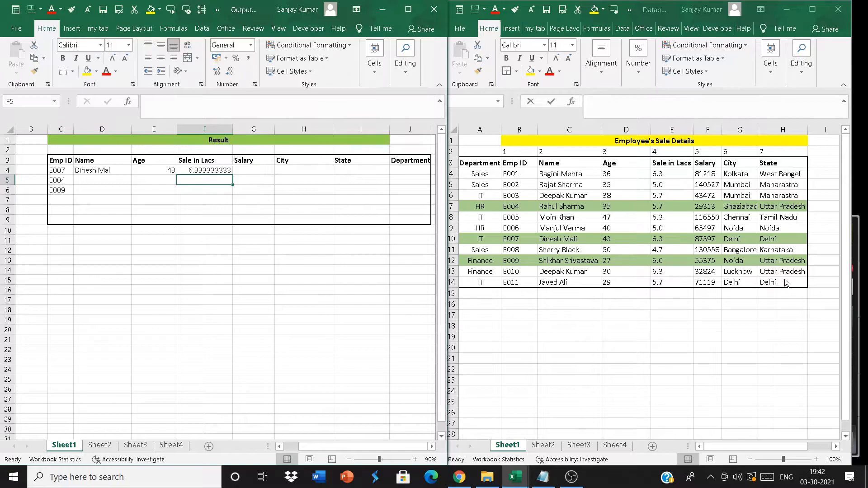
# - Start a VLOOKUP formula in the Salary cell G4 with C4 as the lookup value
pyautogui.click(255, 168)
pyautogui.write('=vlooku')
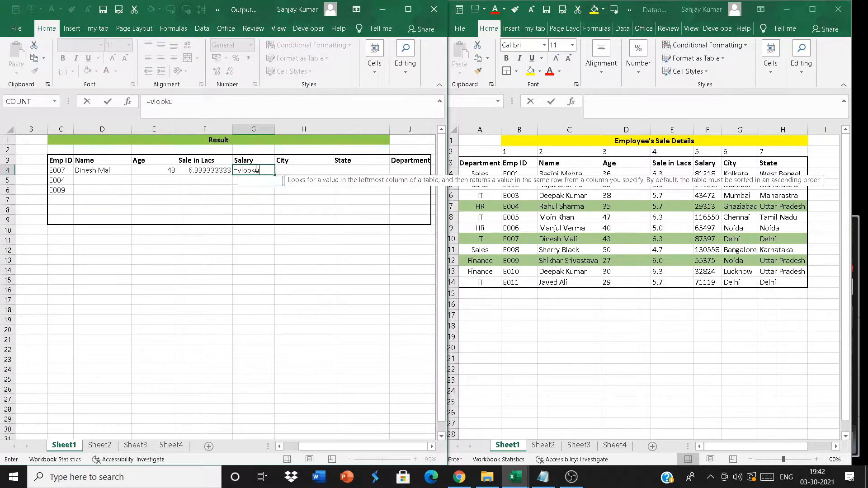
pyautogui.write('p(')
pyautogui.press('Left')
pyautogui.press('Left')
pyautogui.press('Left')
pyautogui.press('Left')
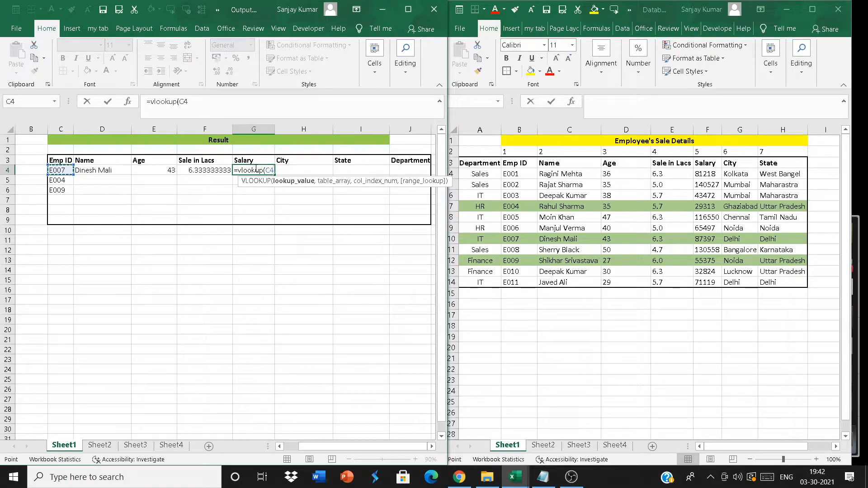
pyautogui.write(',')
# - Complete the G4 lookup with table array $B$3:$H$14 on Sheet1 of Database.xlsx, column index 5 and exact match 0
pyautogui.click(518, 162)
pyautogui.moveTo(518, 162); pyautogui.dragTo(788, 284)
pyautogui.write(',5')
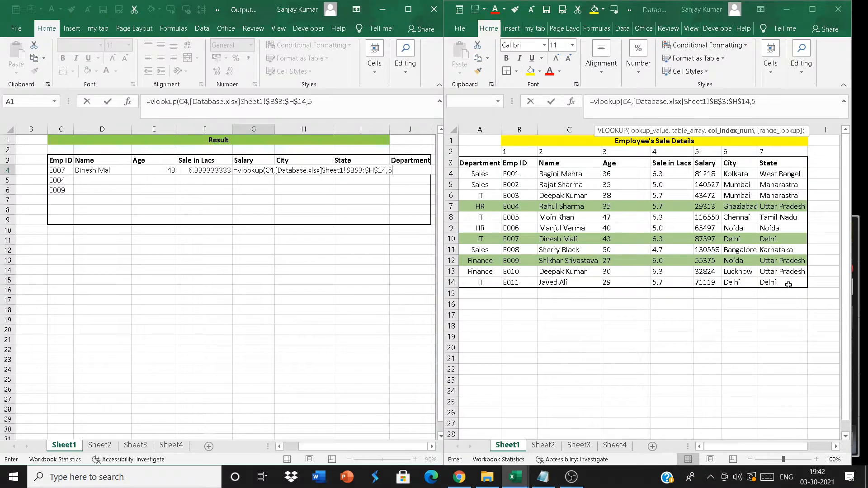
pyautogui.write(',0')
pyautogui.press('Return')
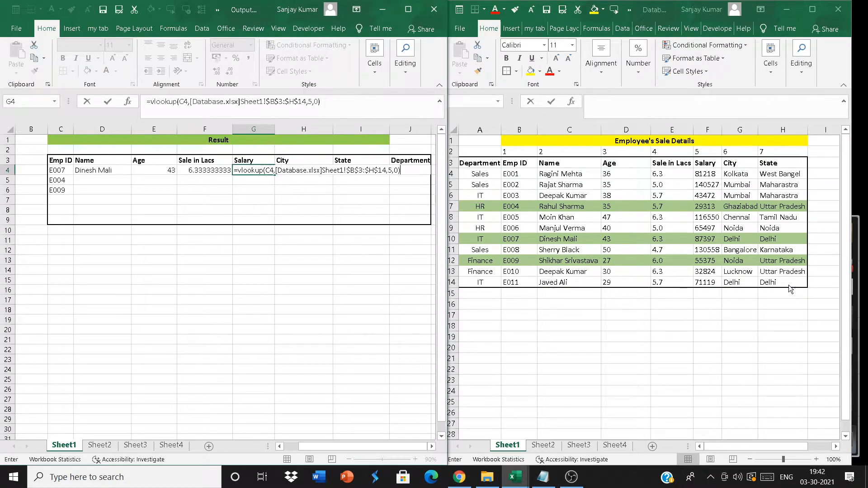
# - Start a VLOOKUP formula in the City cell H4 with C4 as the lookup value
pyautogui.press('Up')
pyautogui.press('Right')
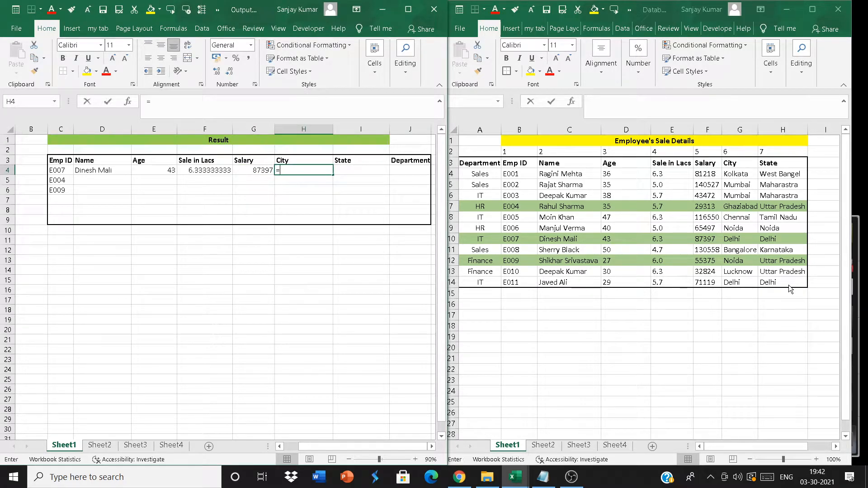
pyautogui.write('=vlookup')
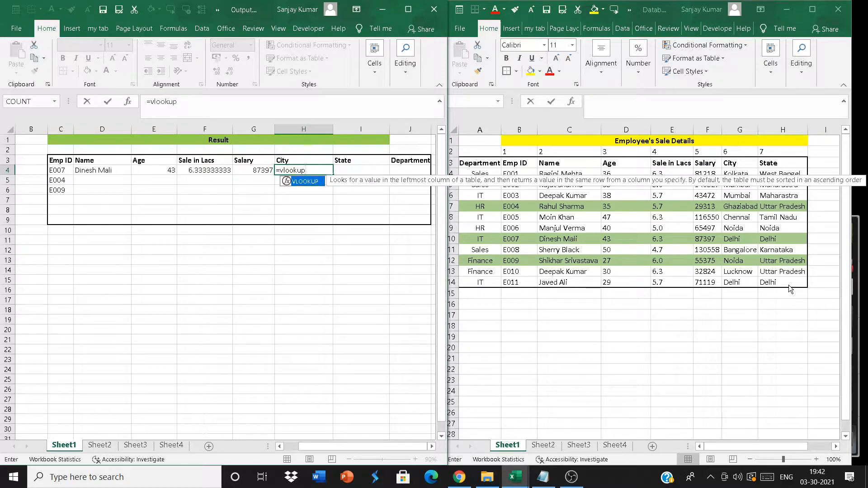
pyautogui.press('Escape')
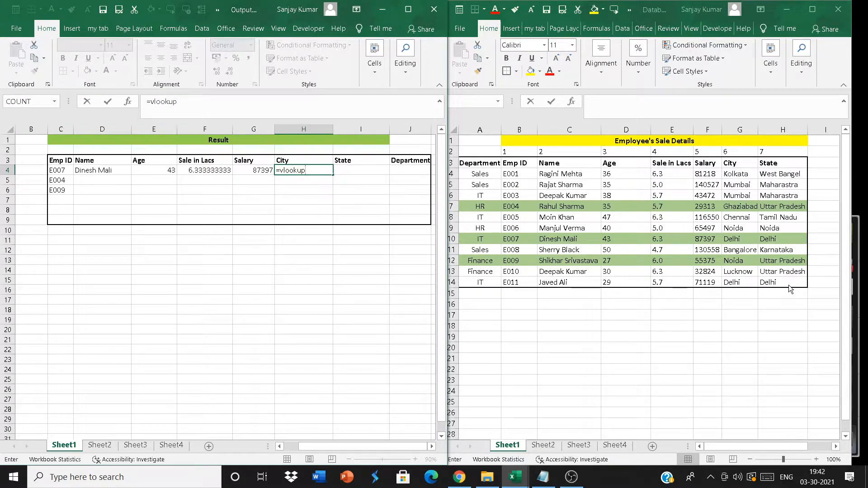
pyautogui.write('(')
pyautogui.press('Left')
pyautogui.press('Left')
pyautogui.press('Left')
pyautogui.press('Left')
pyautogui.press('Left')
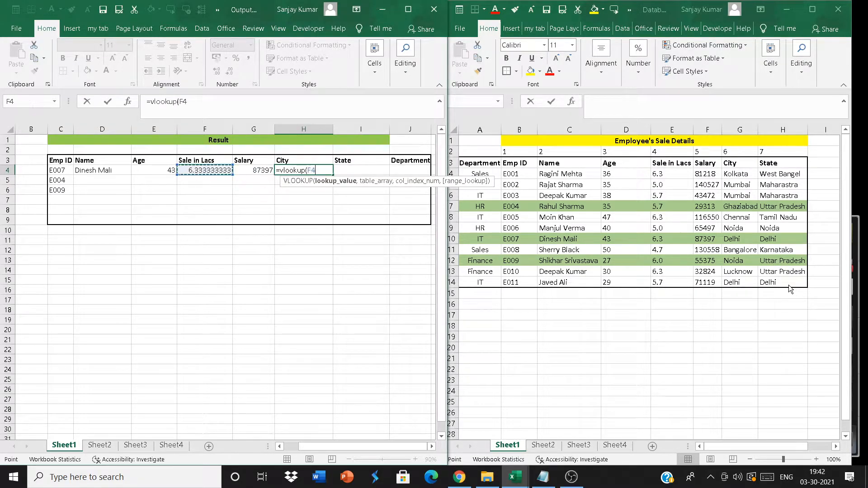
pyautogui.write(',')
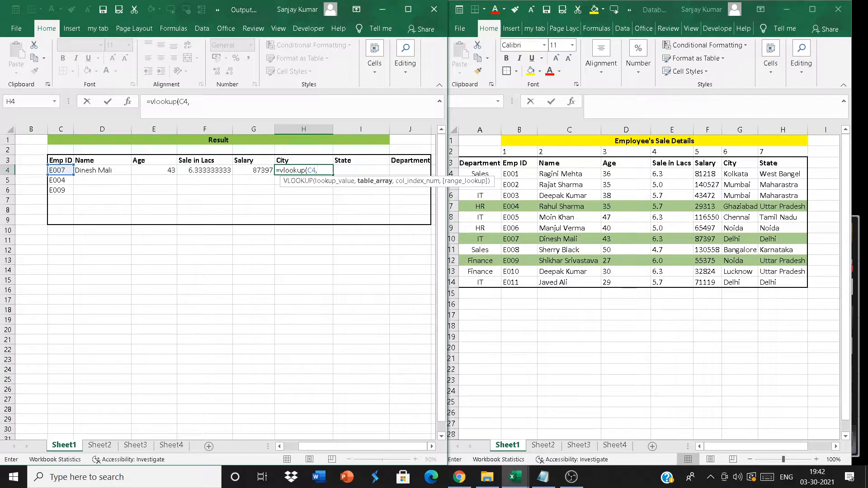
# - Complete the H4 lookup with table array $B$3:$H$14 on Sheet1 of Database.xlsx, column index 6 and exact match 0
pyautogui.click(510, 163)
pyautogui.moveTo(510, 163); pyautogui.dragTo(778, 283)
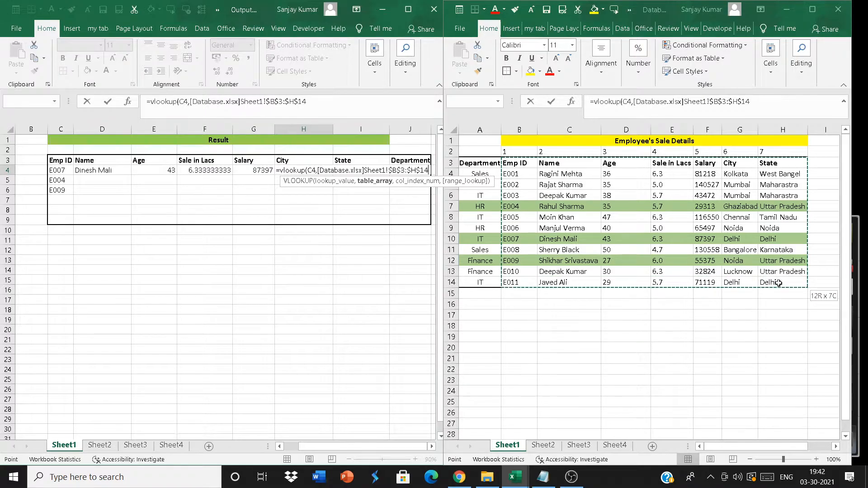
pyautogui.write(',6,')
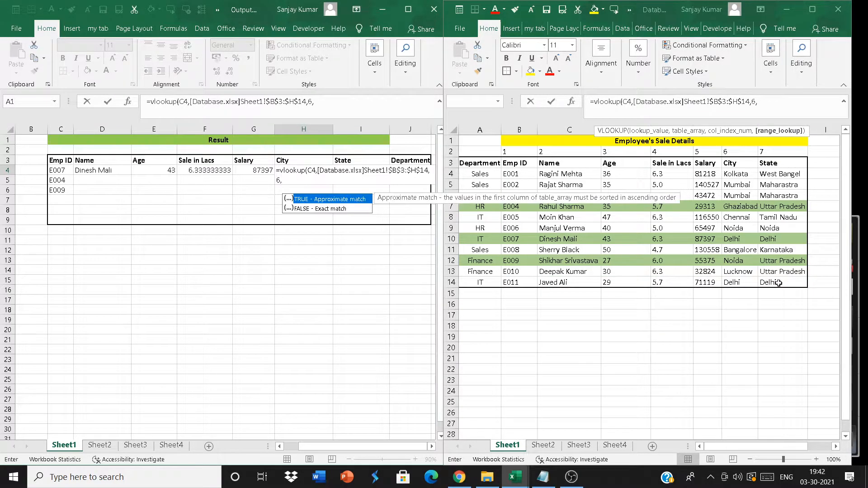
pyautogui.press('Return')
# - Start a VLOOKUP formula in the State cell I4 with C4 as the lookup value
pyautogui.press('Up')
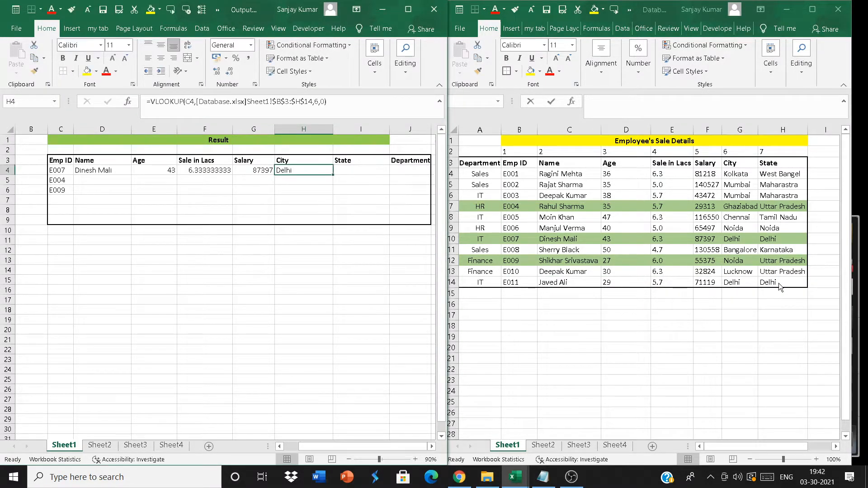
pyautogui.press('Right')
pyautogui.write('=vlooku')
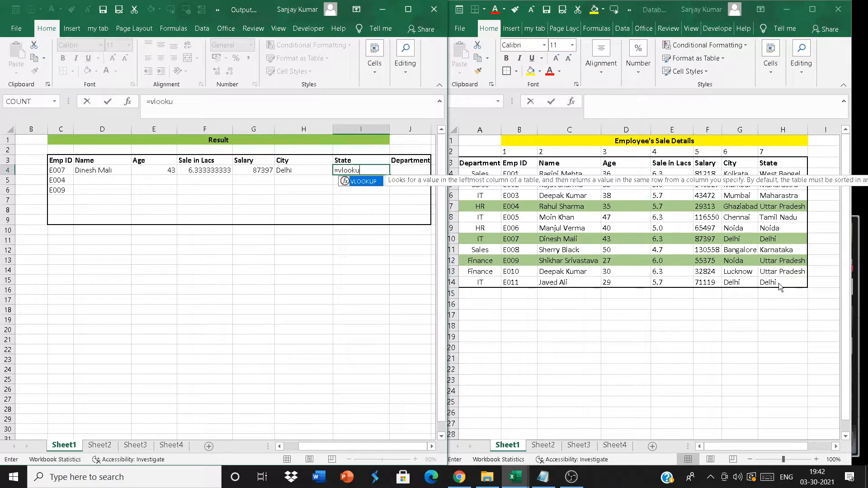
pyautogui.write('p(')
pyautogui.press('Left')
pyautogui.press('Left')
pyautogui.press('Left')
pyautogui.press('Left')
pyautogui.press('Left')
pyautogui.press('Left')
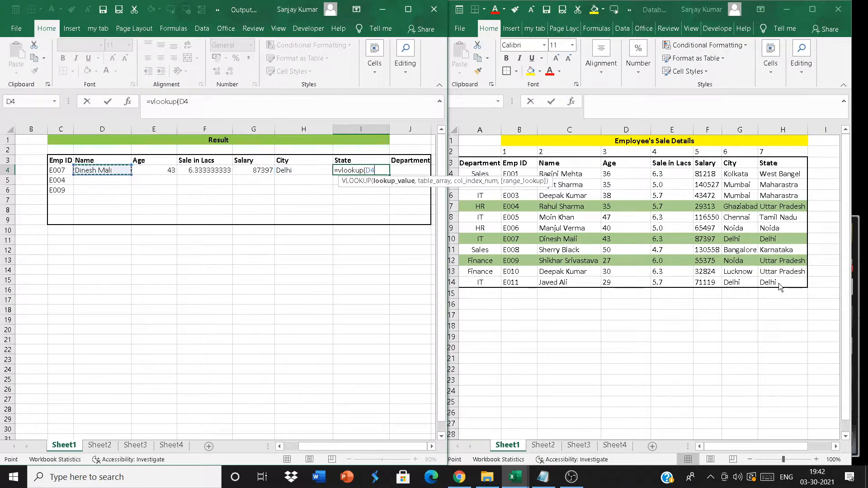
pyautogui.write(',')
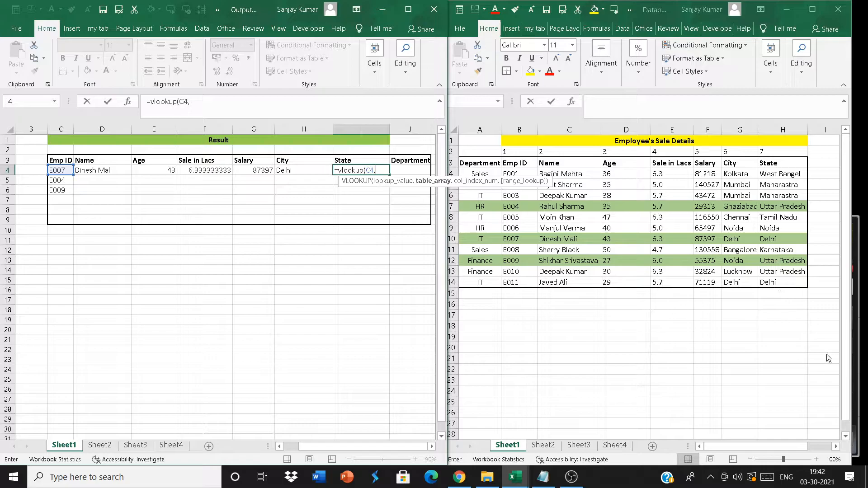
# - Complete the I4 lookup with table array $B$3:$H$14 on Sheet1 of Database.xlsx, column index 7 and exact match 0
pyautogui.click(527, 230)
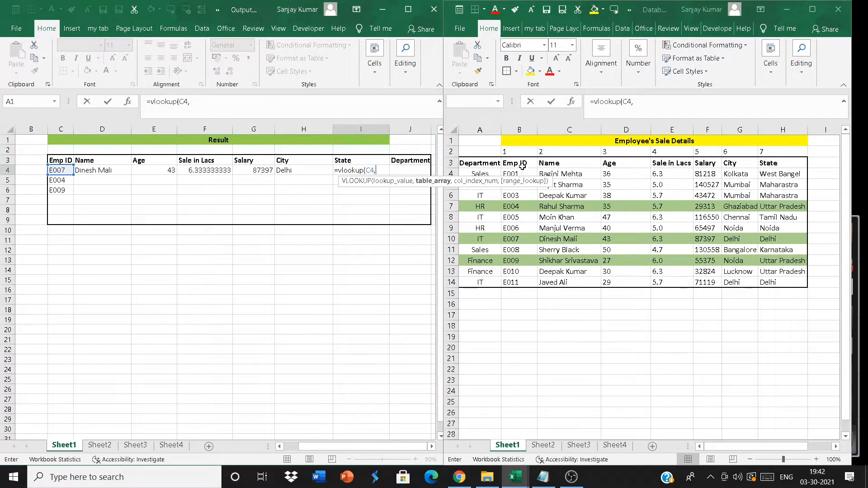
pyautogui.moveTo(522, 166); pyautogui.dragTo(802, 287)
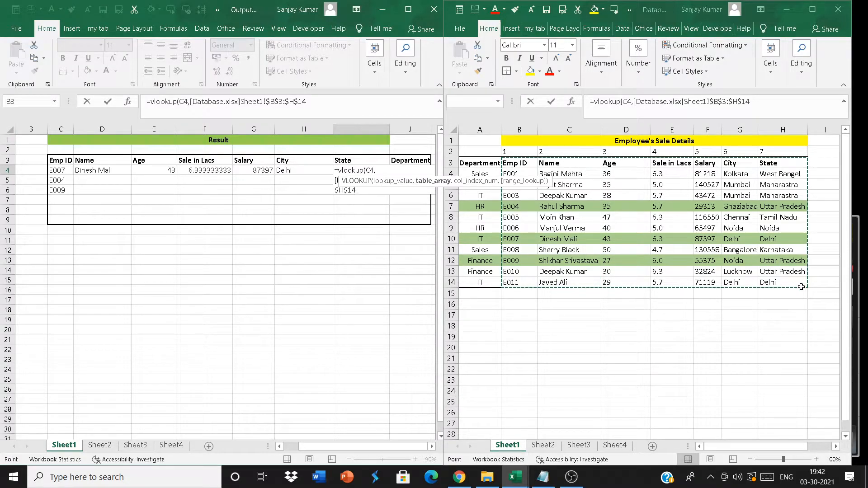
pyautogui.write(',7,0')
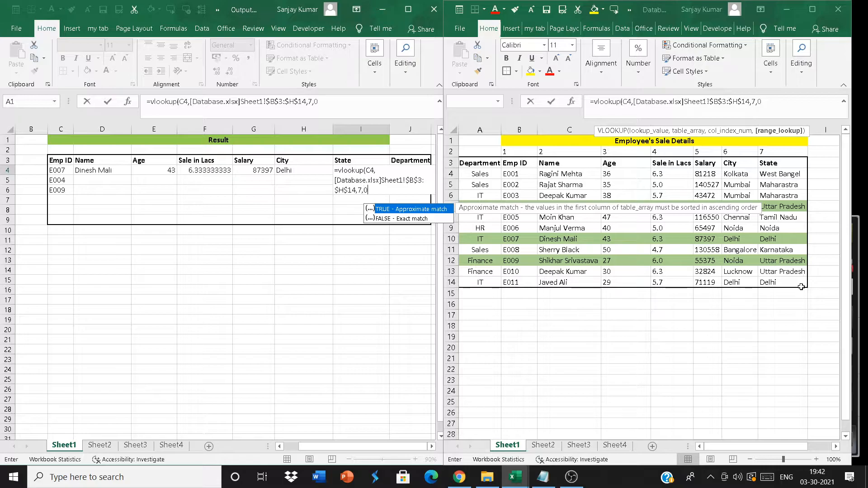
pyautogui.write(')')
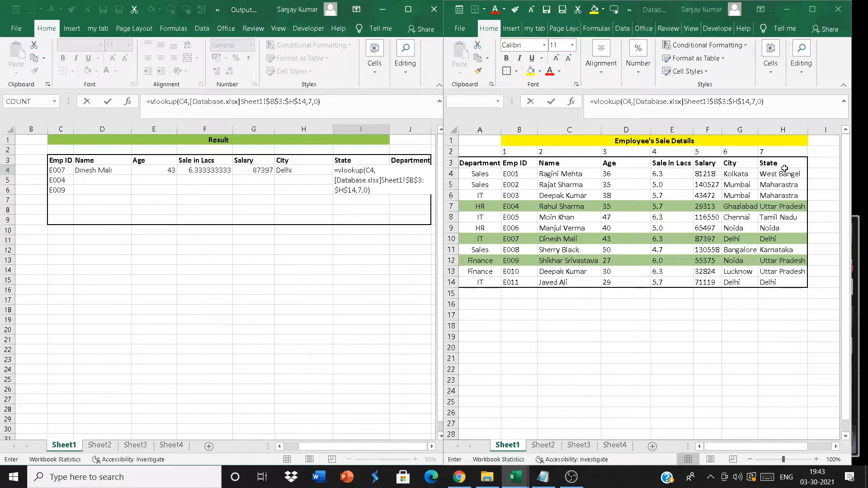
pyautogui.press('Return')
# - Examine where the Department column A3:A14 sits relative to the lookup range B3:H14 in the Employee's Sale Details table
pyautogui.press('Up')
pyautogui.press('Right')
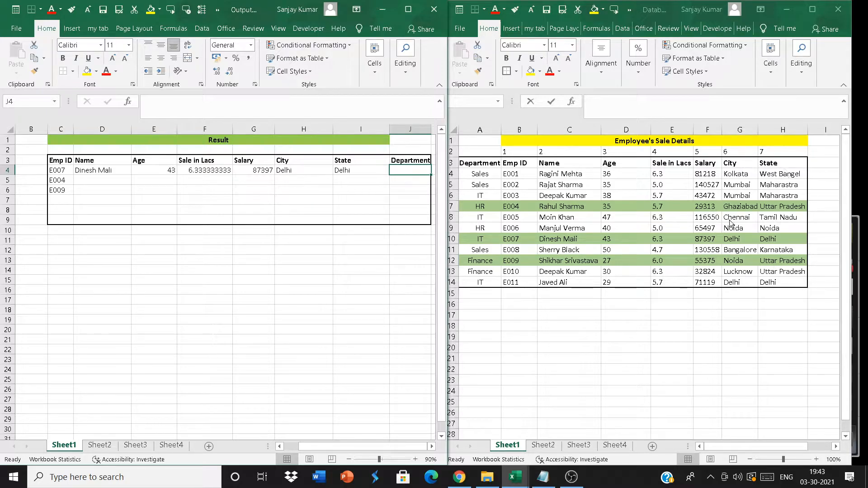
pyautogui.click(513, 172)
pyautogui.hotkey('ctrl', 'shift', 'Down')
pyautogui.click(512, 162)
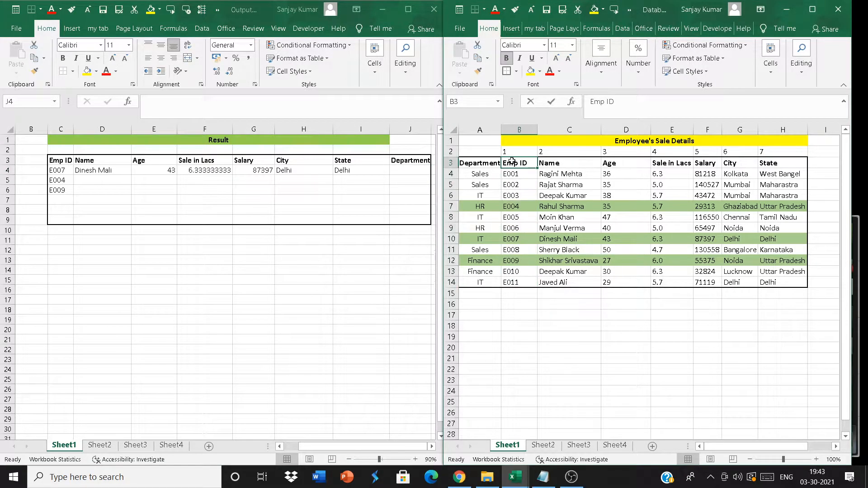
pyautogui.moveTo(513, 162); pyautogui.dragTo(526, 164)
pyautogui.click(519, 182)
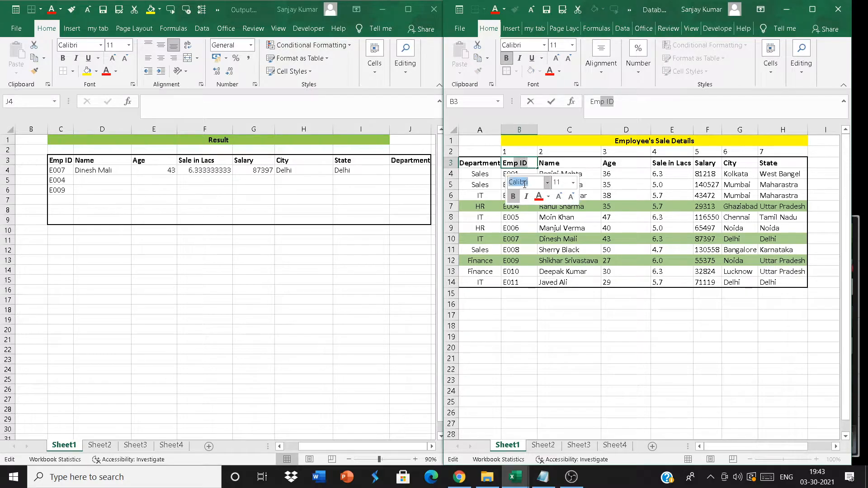
pyautogui.click(620, 214)
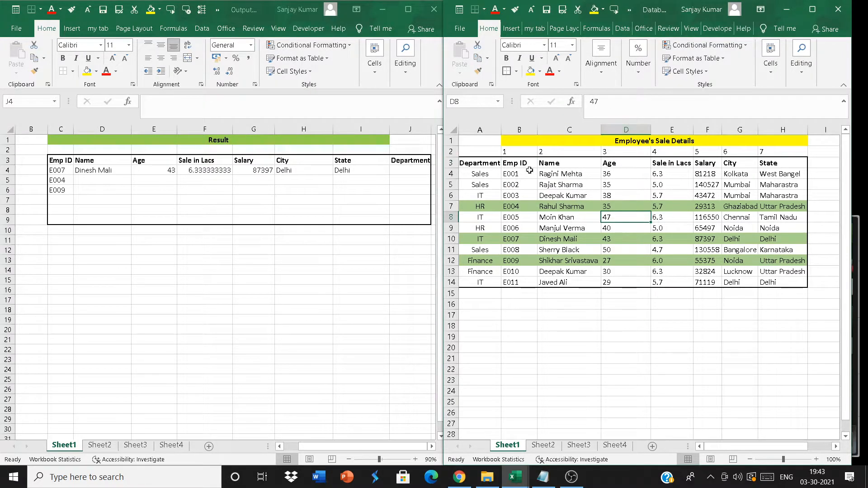
pyautogui.moveTo(527, 166); pyautogui.dragTo(778, 284)
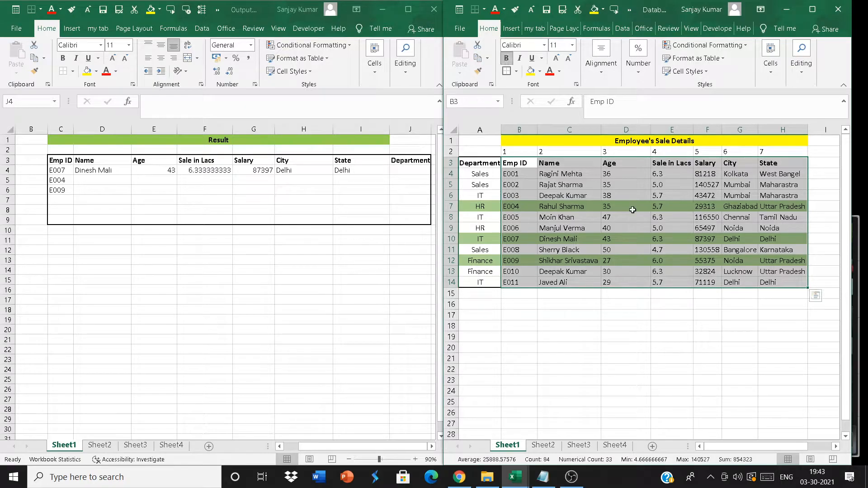
pyautogui.moveTo(489, 166); pyautogui.dragTo(485, 279)
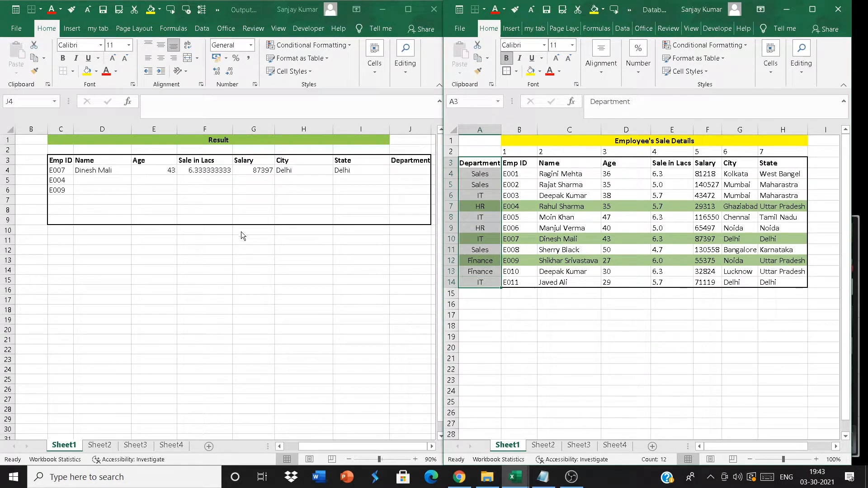
# - Return to the output workbook and reduce the Sale in Lacs value in F4 to two decimal places
pyautogui.hotkey('alt', 'Tab')
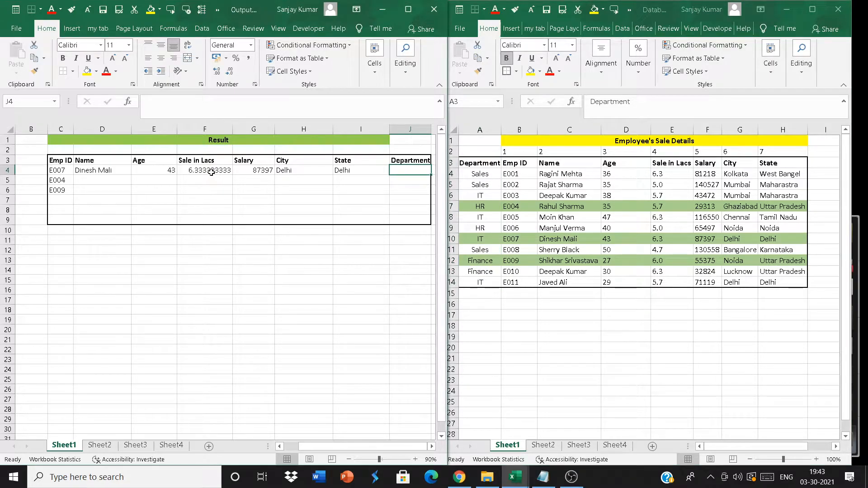
pyautogui.click(212, 172)
pyautogui.click(236, 74)
pyautogui.click(236, 75)
pyautogui.click(236, 75)
pyautogui.click(236, 74)
pyautogui.click(236, 75)
pyautogui.click(236, 74)
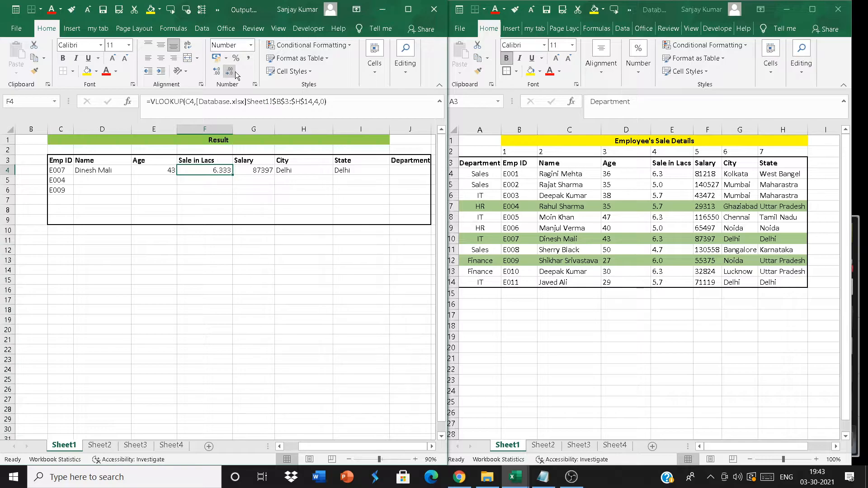
# - Enter a VLOOKUP in Name cell D5 with lookup value C5, table array $B$3:$H$14 on Database.xlsx Sheet1, column index 2 and exact match 0
pyautogui.click(103, 182)
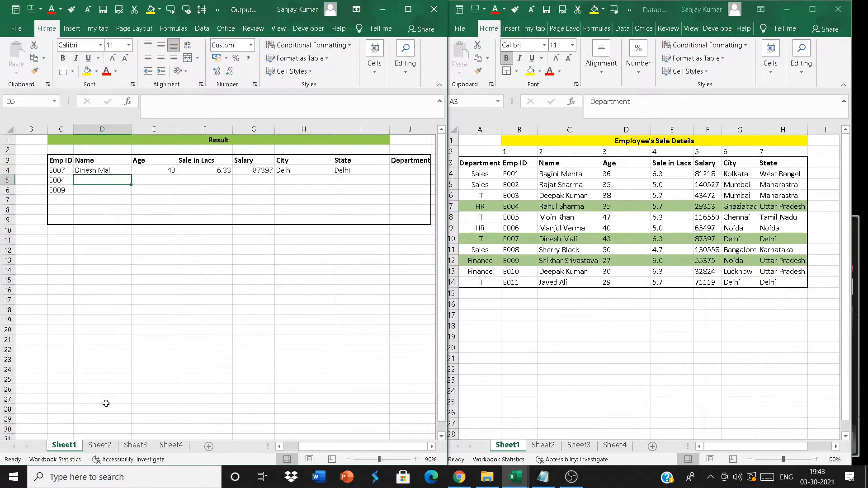
pyautogui.write('=vlooku')
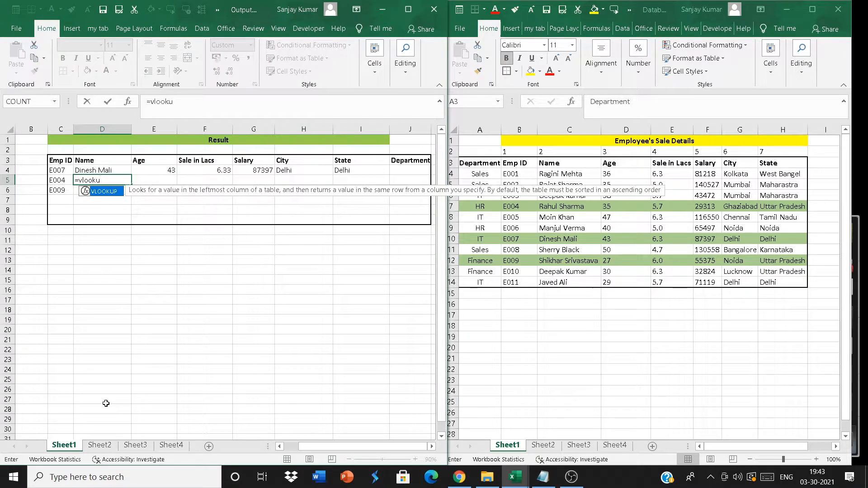
pyautogui.write('p(')
pyautogui.press('Left')
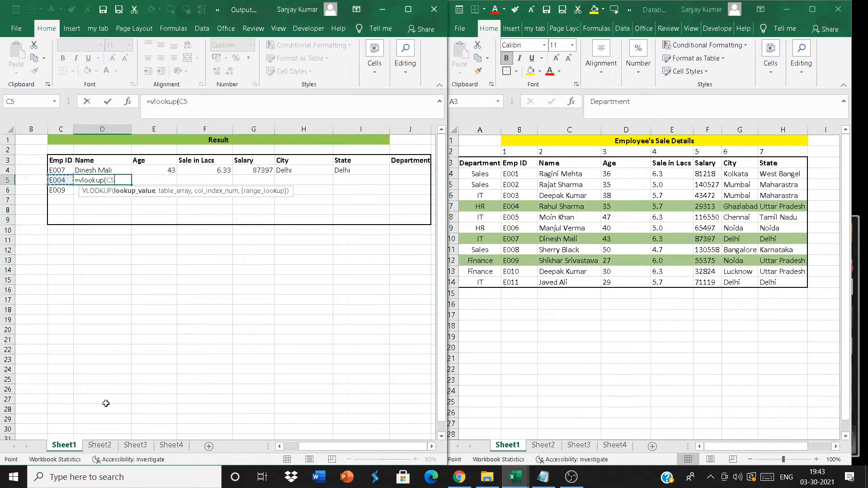
pyautogui.write(',')
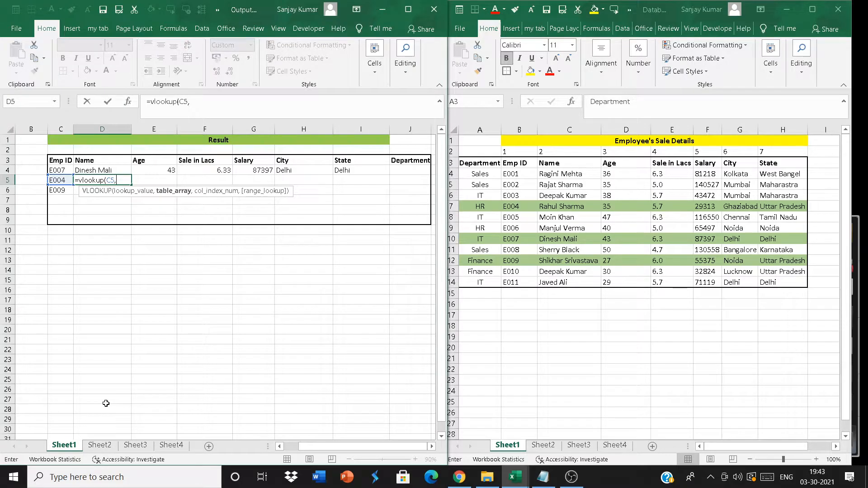
pyautogui.click(514, 167)
pyautogui.moveTo(513, 167); pyautogui.dragTo(773, 283)
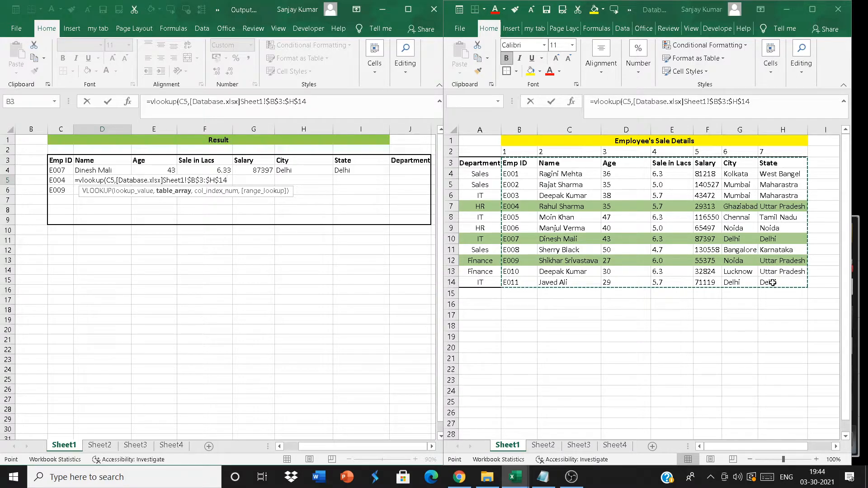
pyautogui.write(',2,0)')
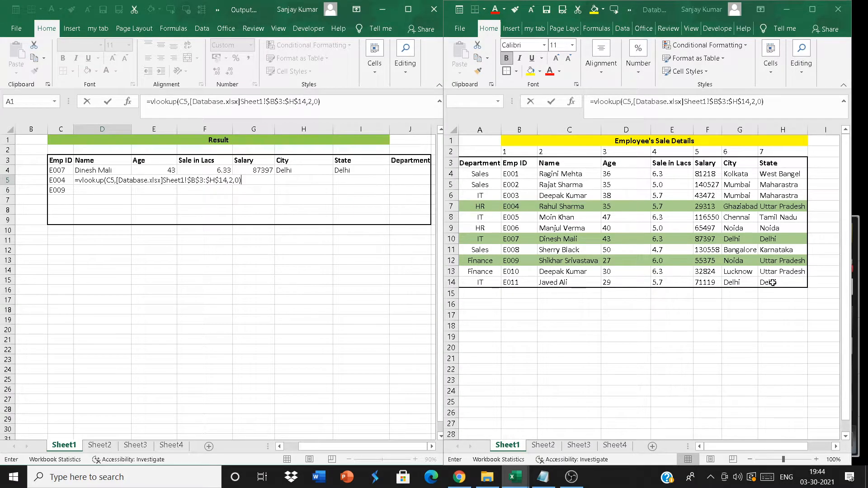
pyautogui.press('Return')
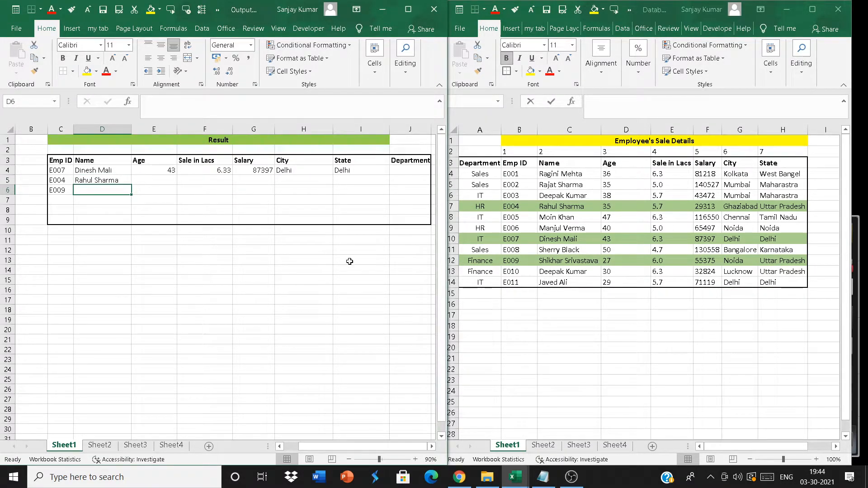
# - Try filling the D5 lookup formula across row 5 from Age to State, E5:I5
pyautogui.click(136, 182)
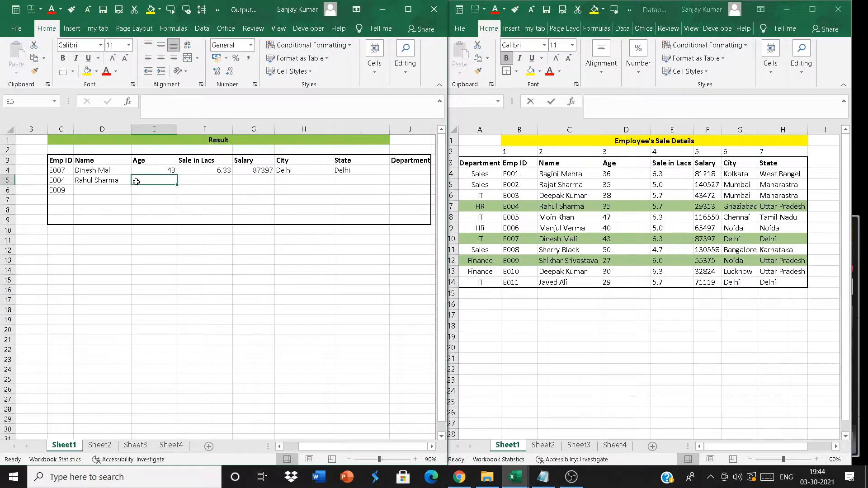
pyautogui.click(113, 189)
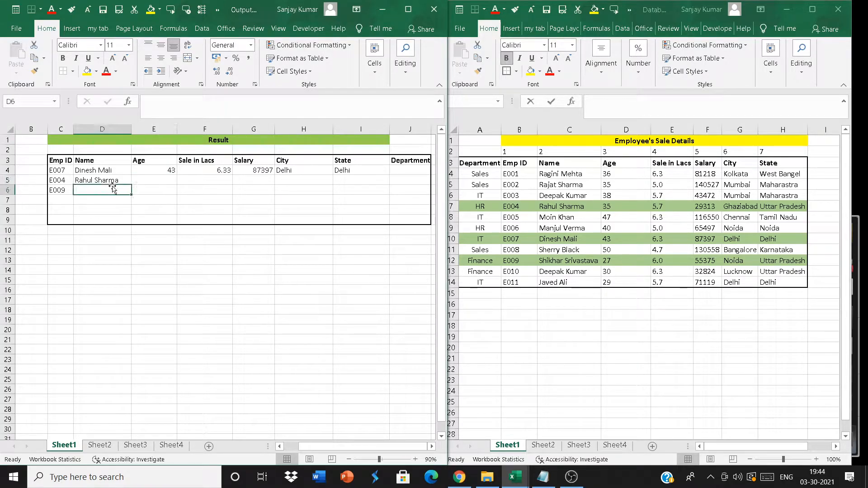
pyautogui.click(128, 180)
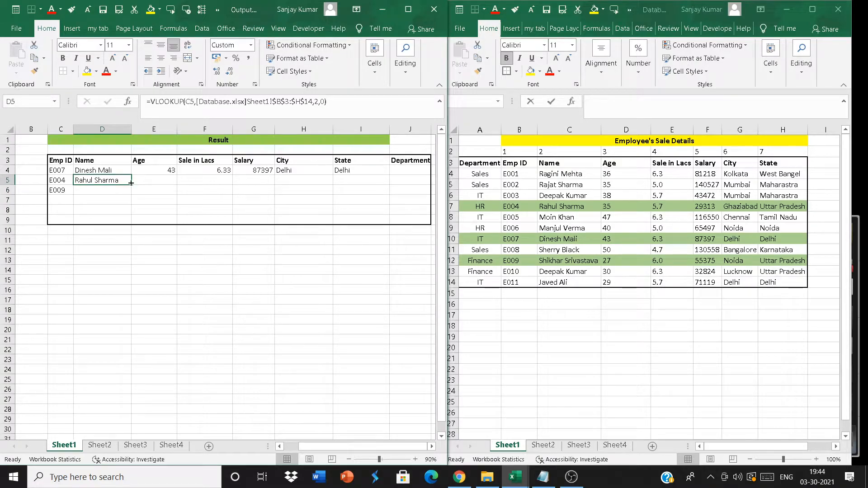
pyautogui.moveTo(131, 186); pyautogui.dragTo(388, 184)
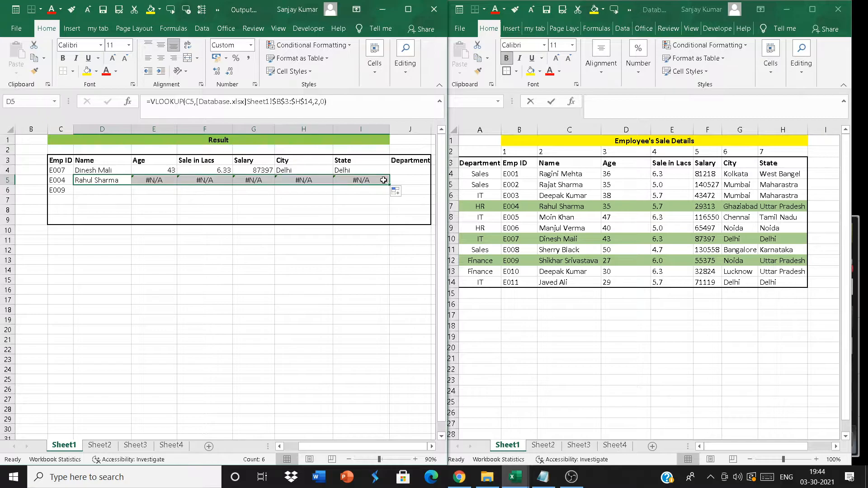
# - Compare the lookup value references in the D5 formula and its copy in E5
pyautogui.click(142, 180)
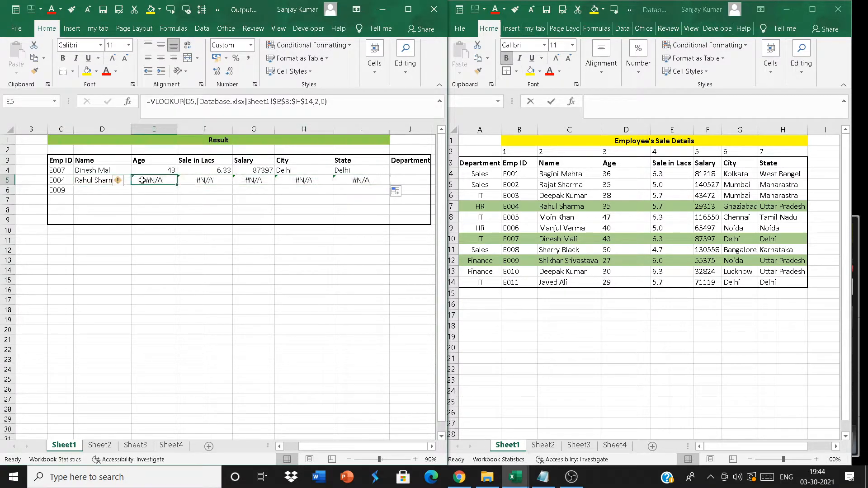
pyautogui.click(102, 179)
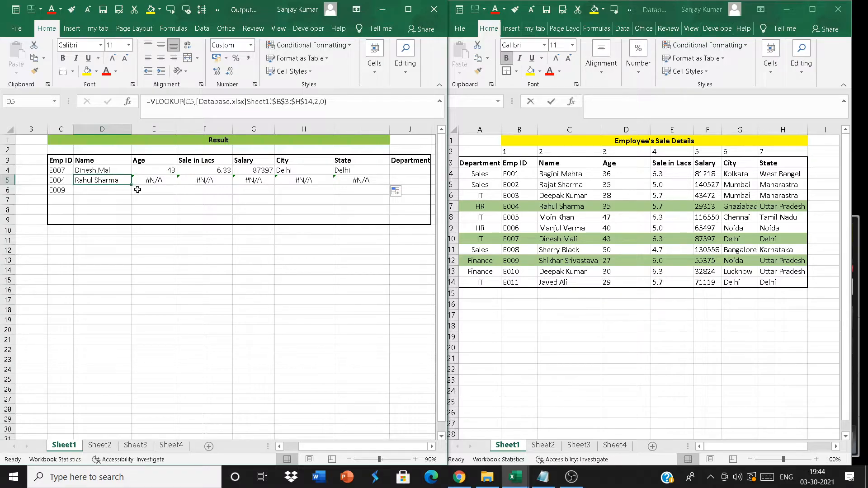
pyautogui.doubleClick(110, 179)
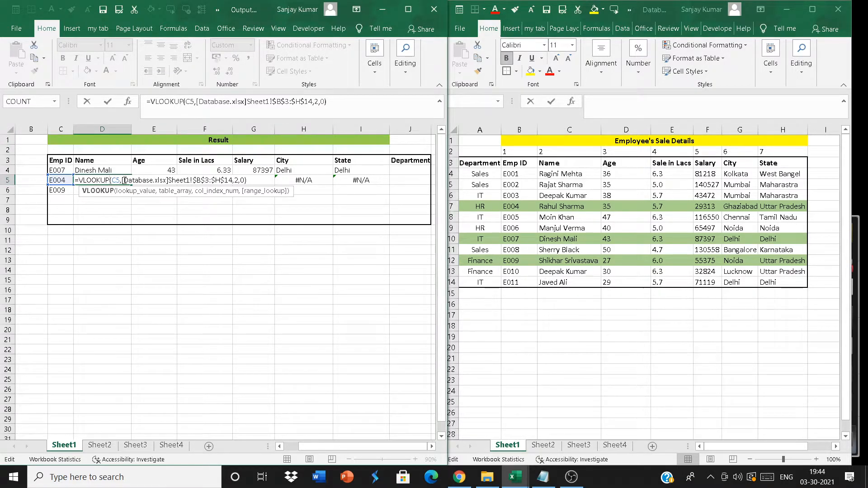
pyautogui.press('Escape')
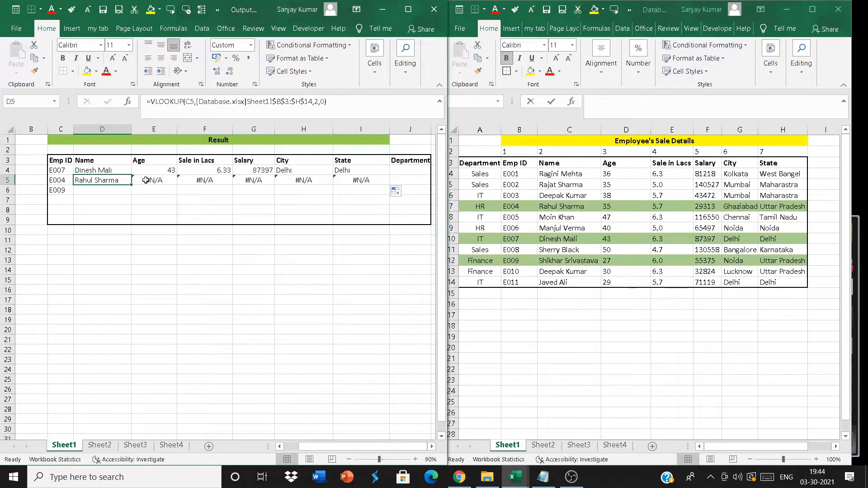
pyautogui.doubleClick(152, 180)
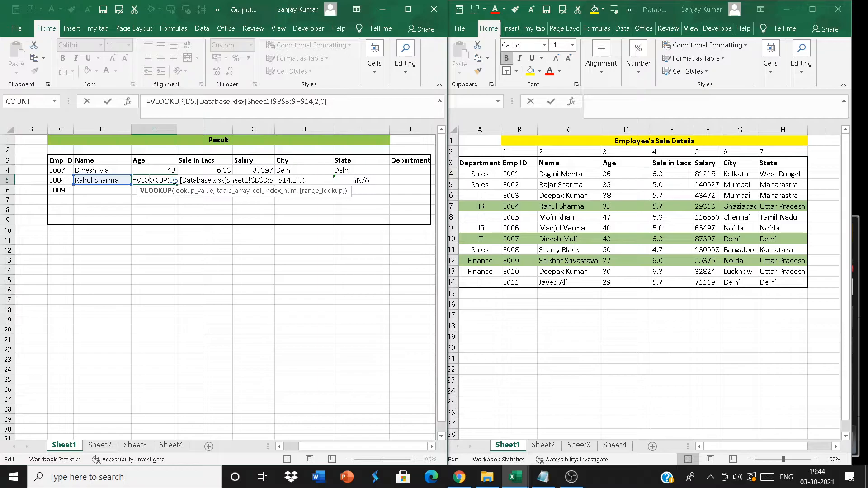
pyautogui.click(174, 181)
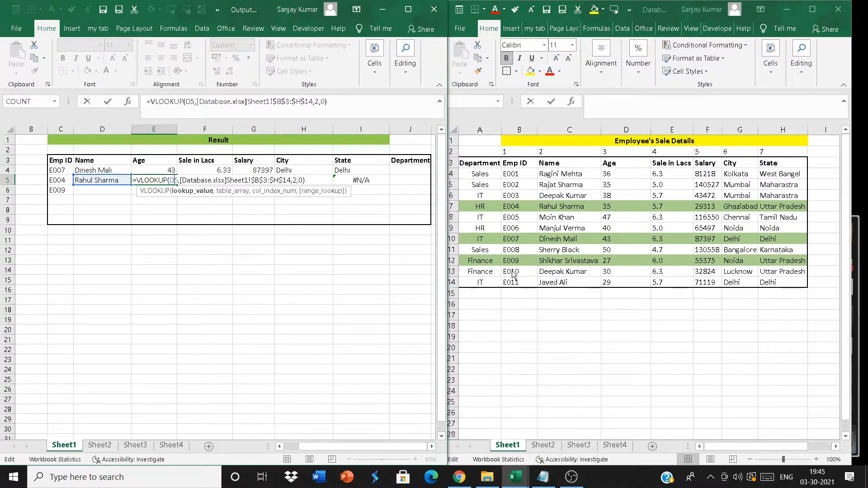
pyautogui.hotkey('ctrl', 'Return')
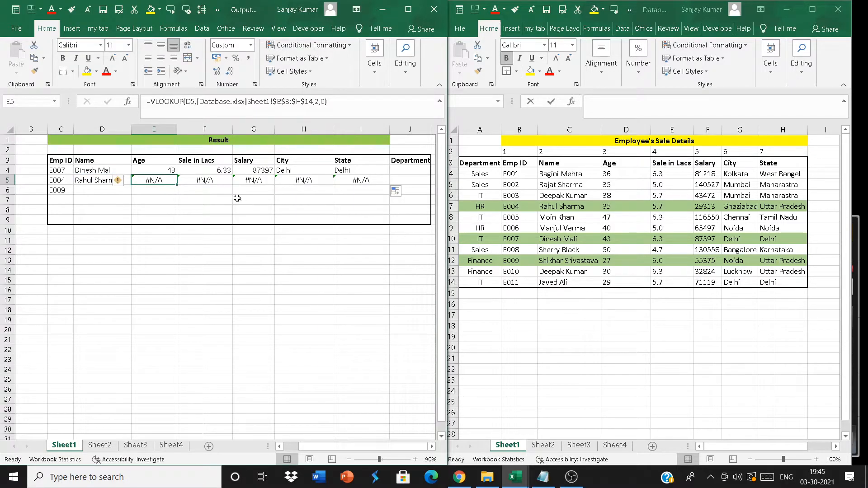
# - Inspect the lookup value references in the copied formulas in F5 through I5
pyautogui.click(191, 178)
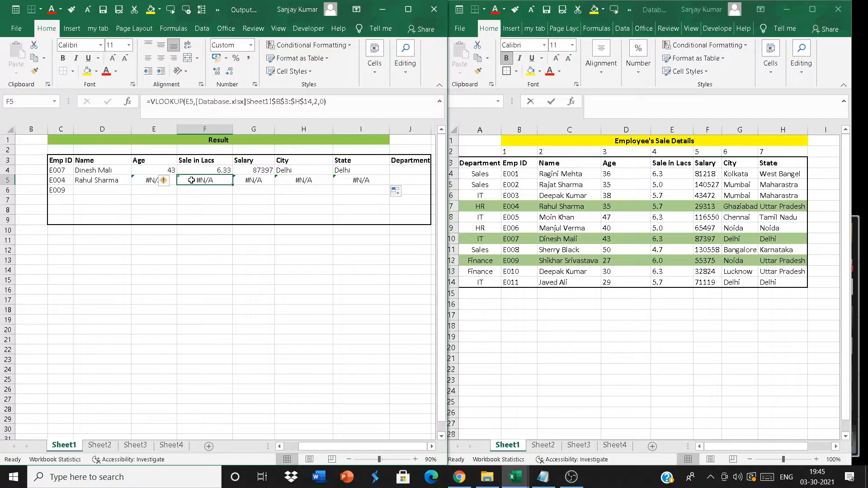
pyautogui.doubleClick(192, 180)
pyautogui.press('Escape')
pyautogui.doubleClick(254, 179)
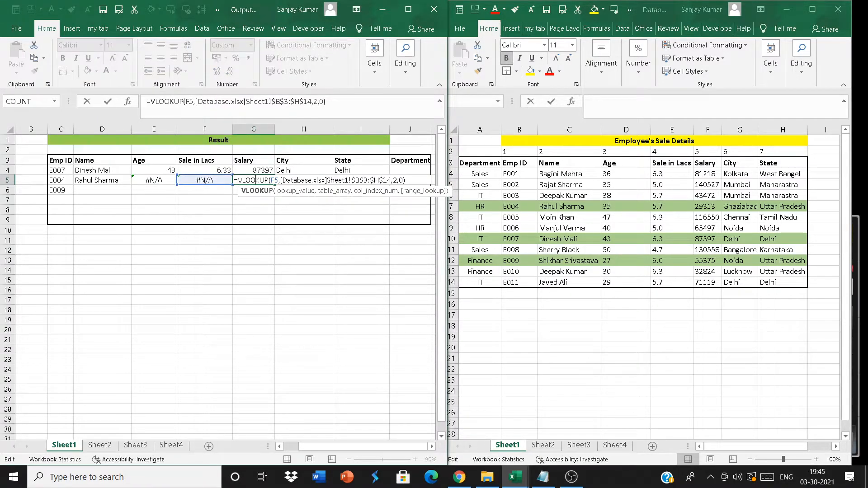
pyautogui.press('Escape')
pyautogui.doubleClick(307, 180)
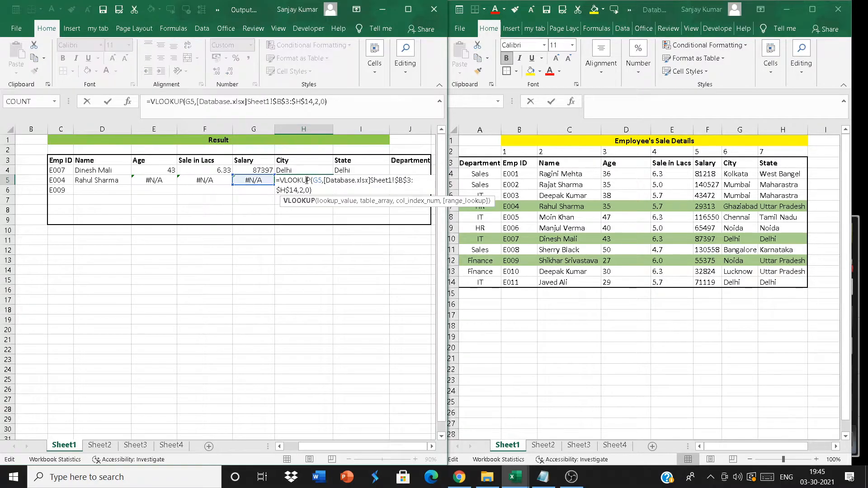
pyautogui.press('Escape')
pyautogui.click(353, 180)
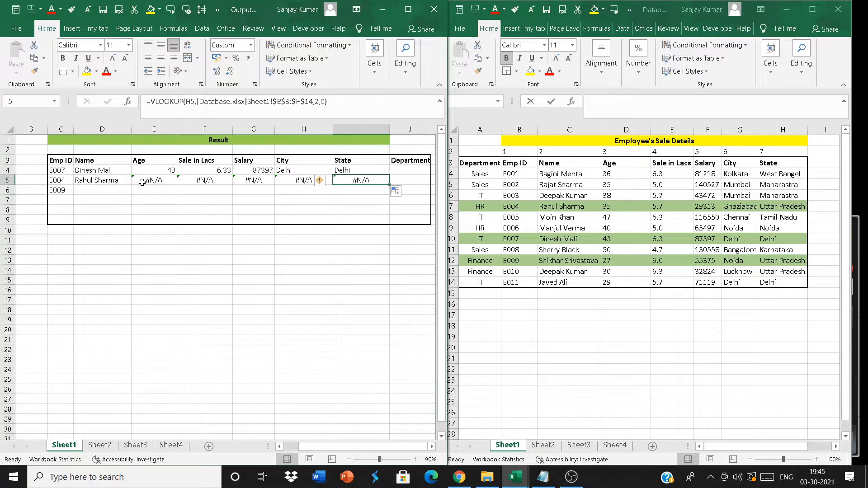
# - Lock the lookup value's column in the D5 formula by changing the reference to $C5
pyautogui.click(92, 180)
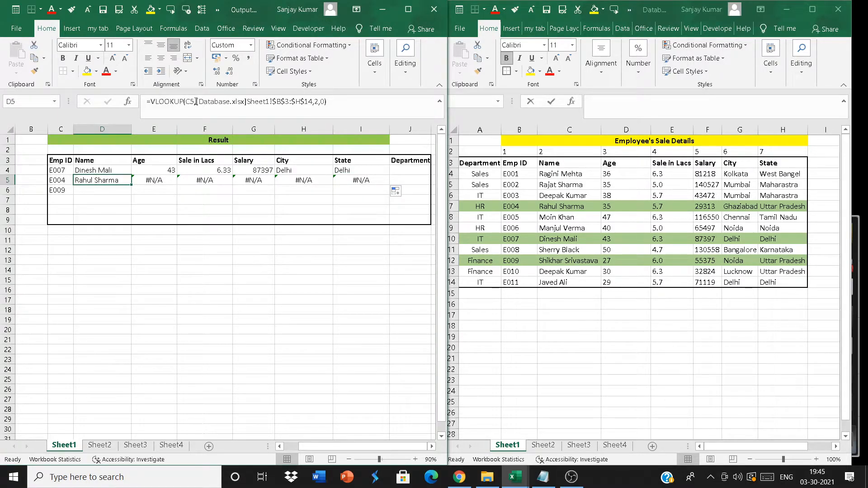
pyautogui.doubleClick(100, 180)
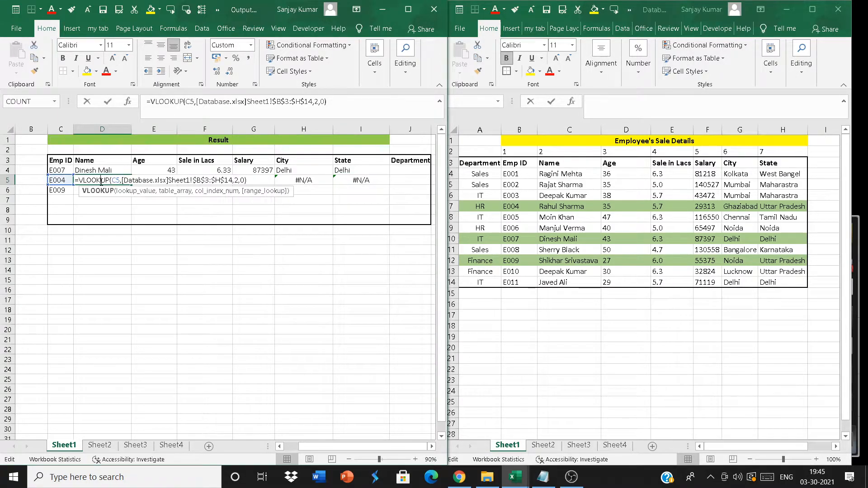
pyautogui.click(113, 181)
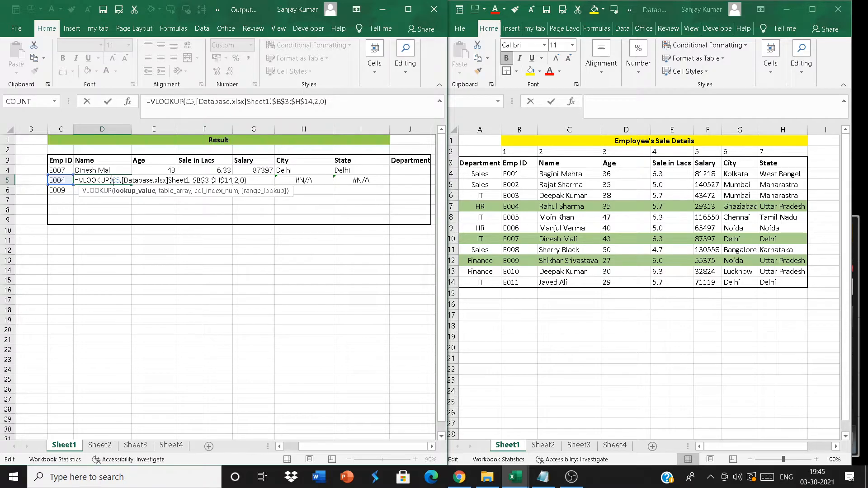
pyautogui.write('$')
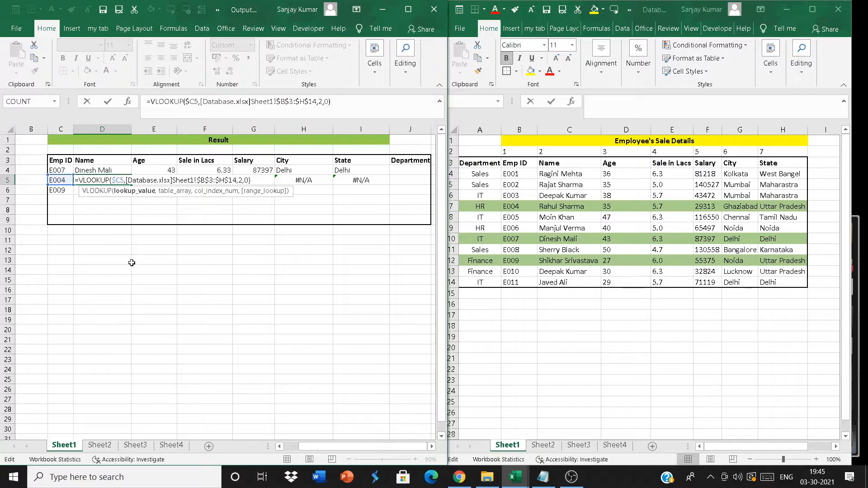
pyautogui.press('Return')
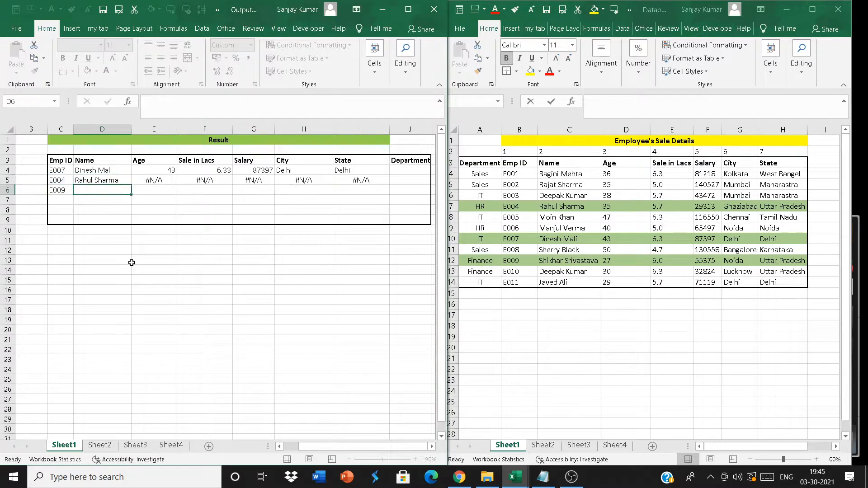
# - Fill the D5 formula with the $C5 lookup value across E5:I5
pyautogui.click(96, 181)
pyautogui.click(130, 186)
pyautogui.moveTo(132, 186); pyautogui.dragTo(367, 181)
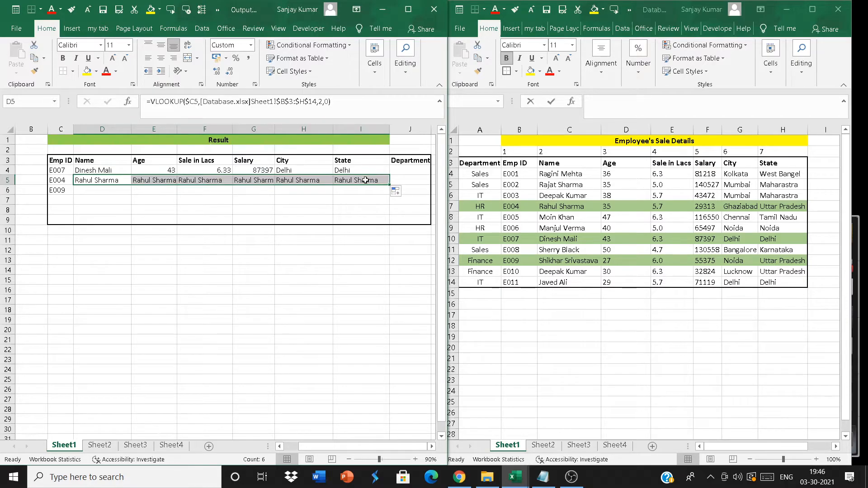
# - Check the lookup value reference in the refilled row 5 formulas, opening those in E5 and F5
pyautogui.click(107, 181)
pyautogui.click(160, 180)
pyautogui.click(213, 181)
pyautogui.moveTo(252, 180); pyautogui.dragTo(113, 179)
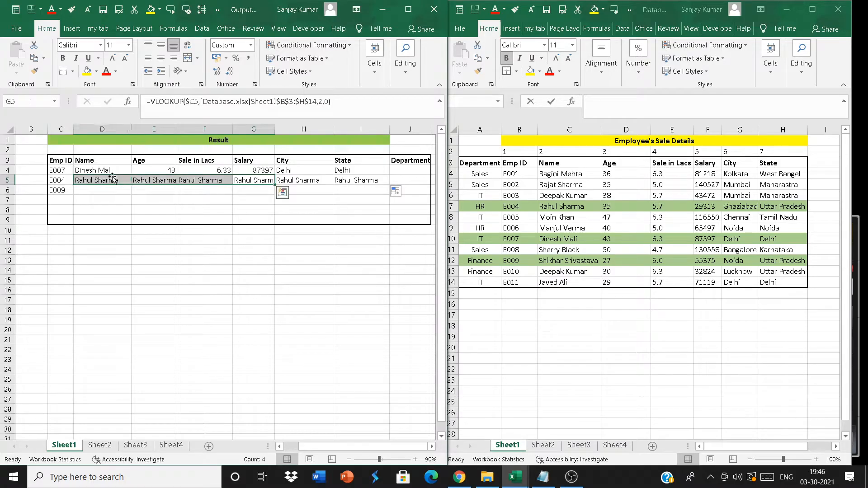
pyautogui.doubleClick(170, 180)
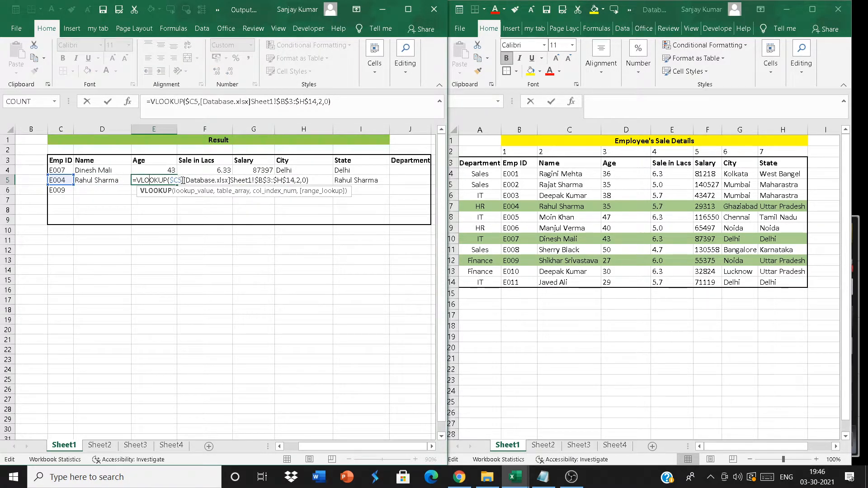
pyautogui.press('Escape')
pyautogui.doubleClick(215, 179)
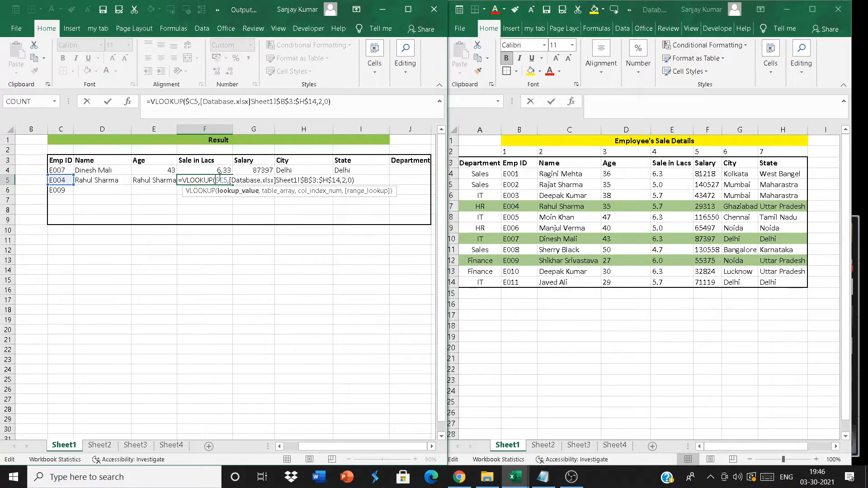
pyautogui.press('Escape')
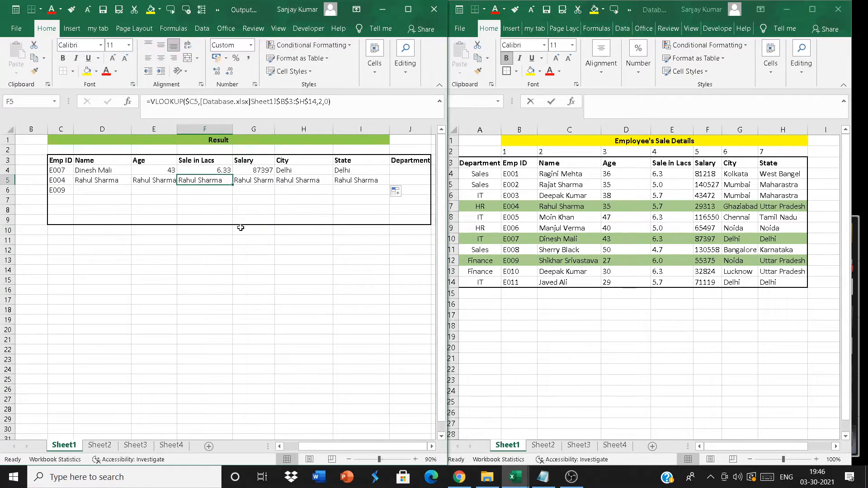
# - Examine the column index argument in the copied Age and Sale in Lacs formulas, E5 and F5
pyautogui.click(153, 185)
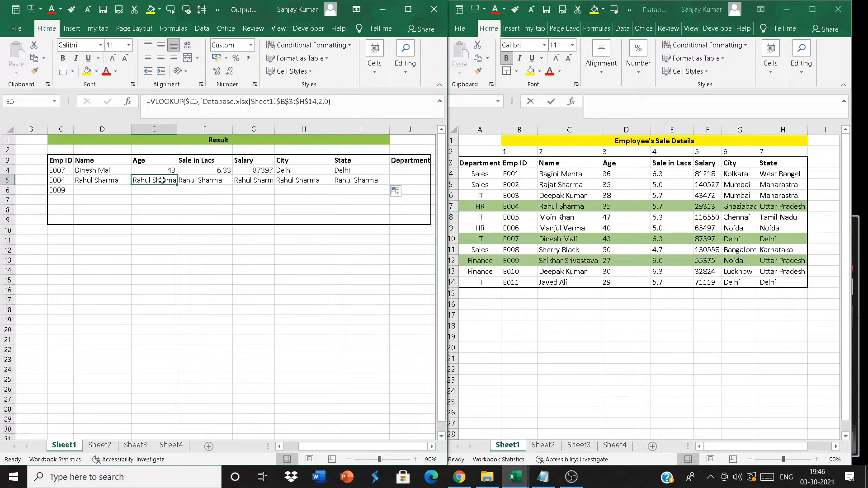
pyautogui.doubleClick(162, 180)
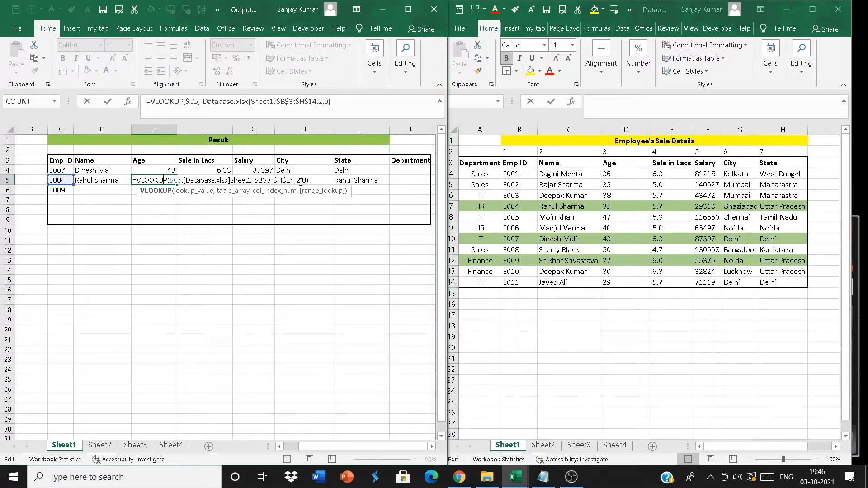
pyautogui.press('Escape')
pyautogui.click(213, 180)
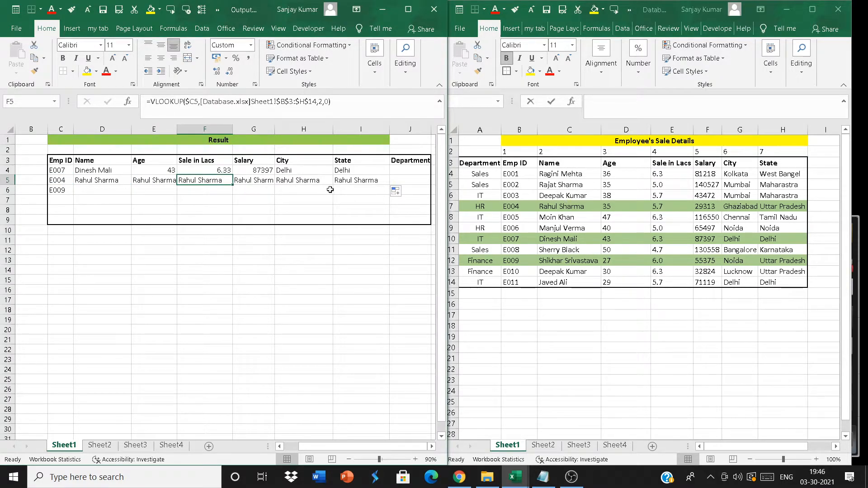
# - Set the column index to 3 in the Age VLOOKUP formula in E5
pyautogui.doubleClick(267, 181)
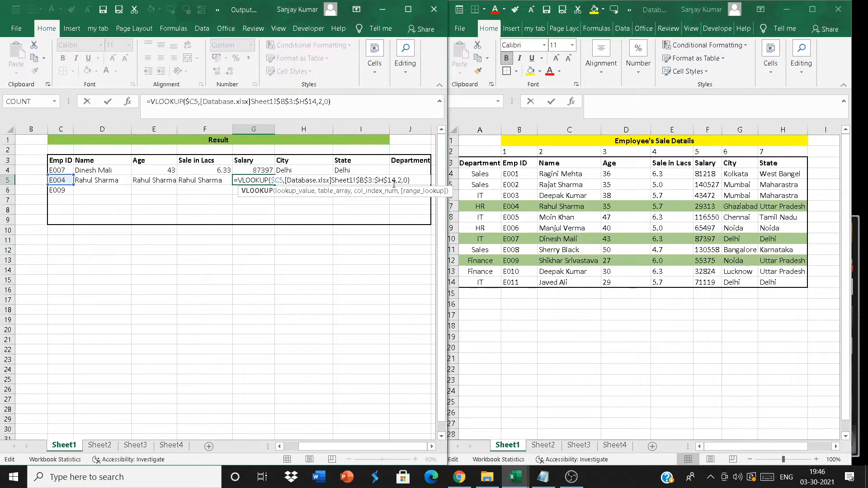
pyautogui.press('Escape')
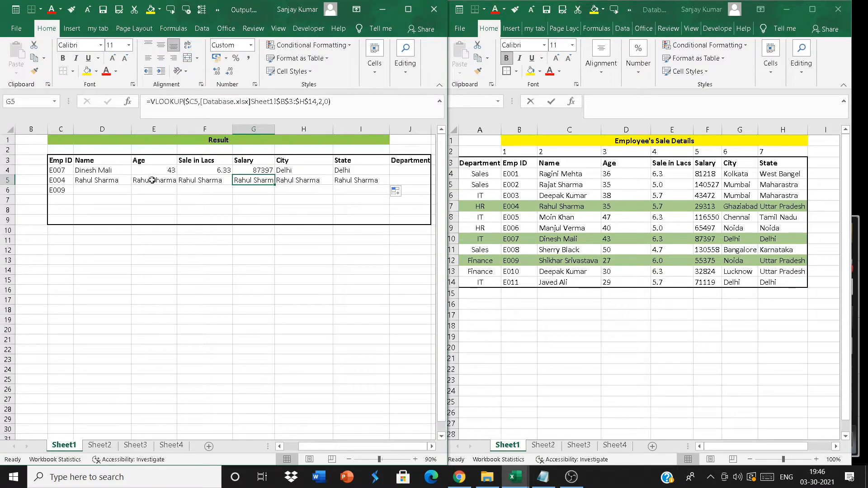
pyautogui.click(152, 180)
pyautogui.doubleClick(152, 180)
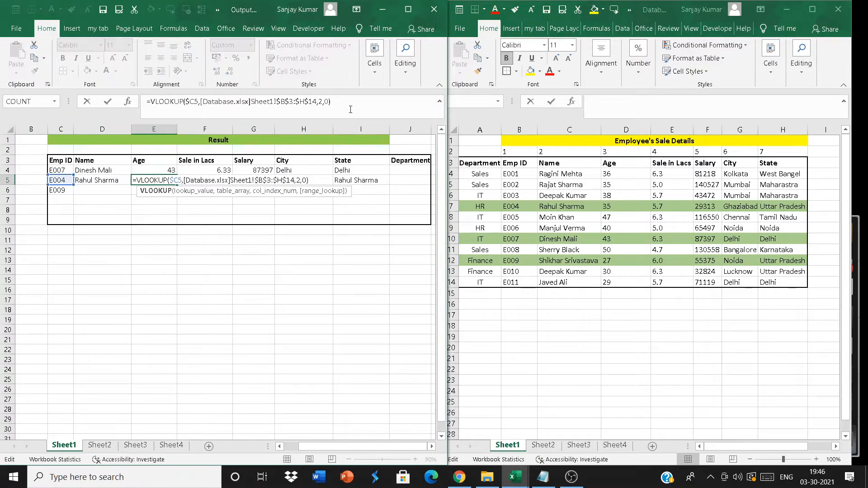
pyautogui.click(301, 182)
pyautogui.press('BackSpace')
pyautogui.write('3')
pyautogui.press('Return')
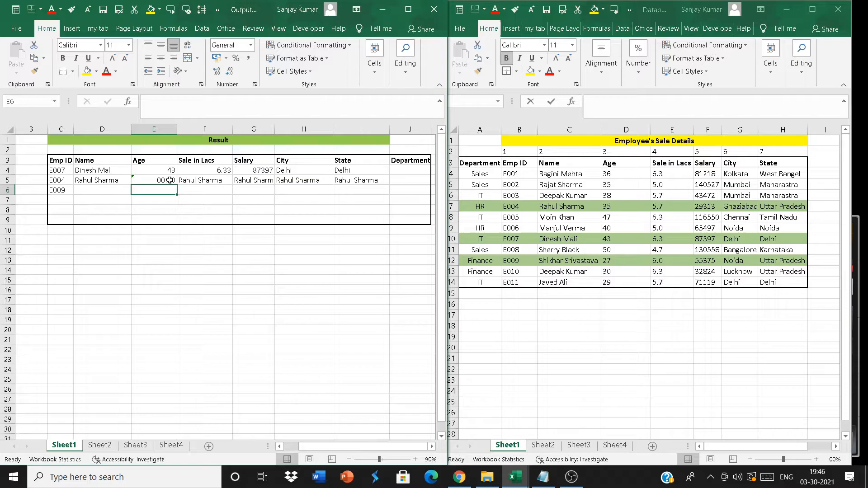
# - Recheck the Age formula in E5 and set the cell's number format to General
pyautogui.doubleClick(170, 180)
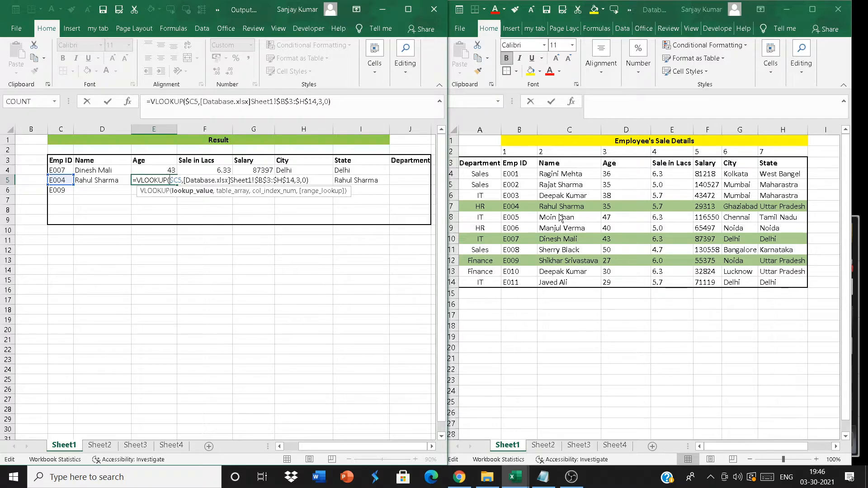
pyautogui.hotkey('ctrl', 'Return')
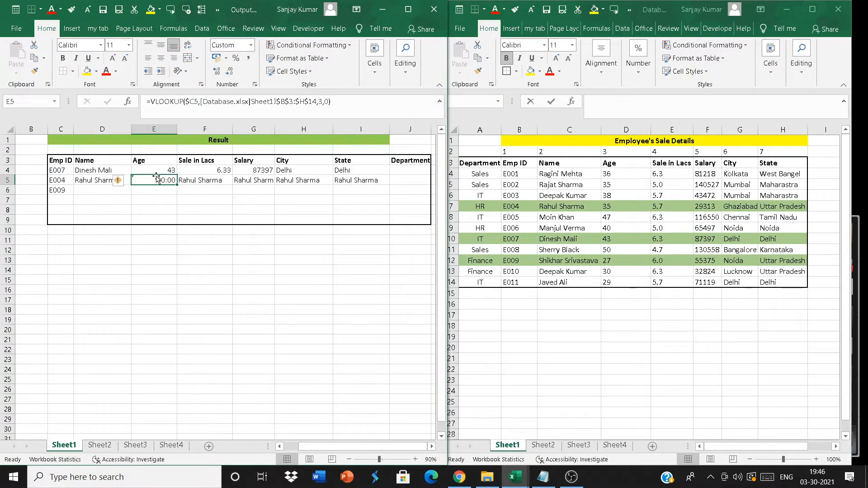
pyautogui.click(250, 47)
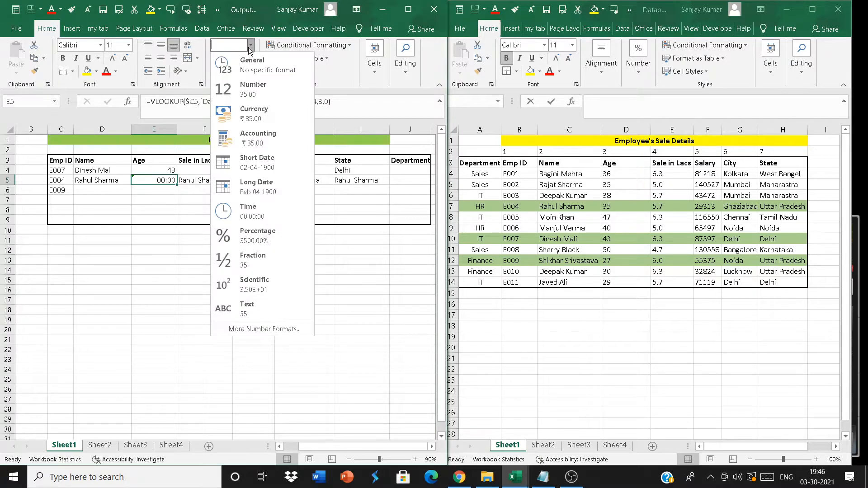
pyautogui.click(249, 65)
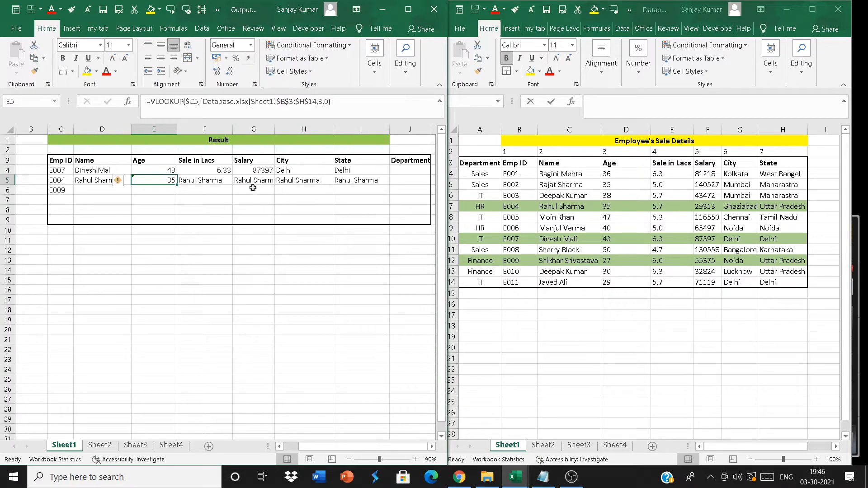
# - Set the column index in the F5 Sale in Lacs formula to 4 and reopen the formula to check it
pyautogui.doubleClick(211, 179)
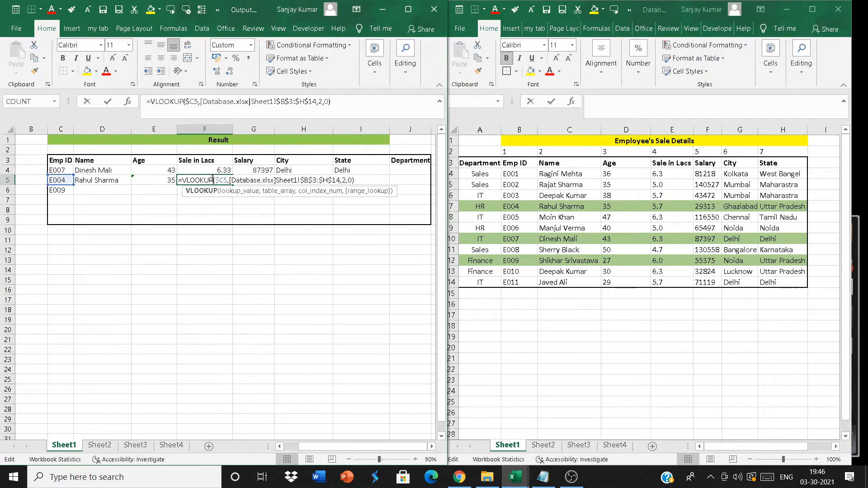
pyautogui.click(345, 182)
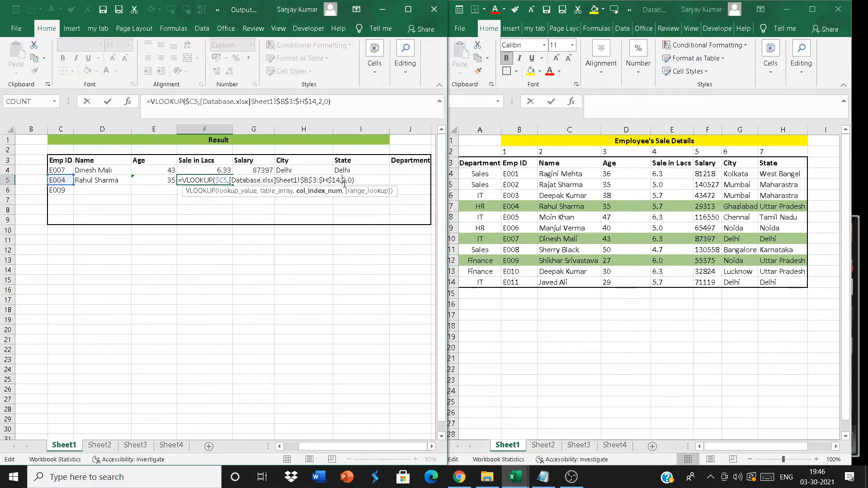
pyautogui.press('Delete')
pyautogui.write('44')
pyautogui.press('Return')
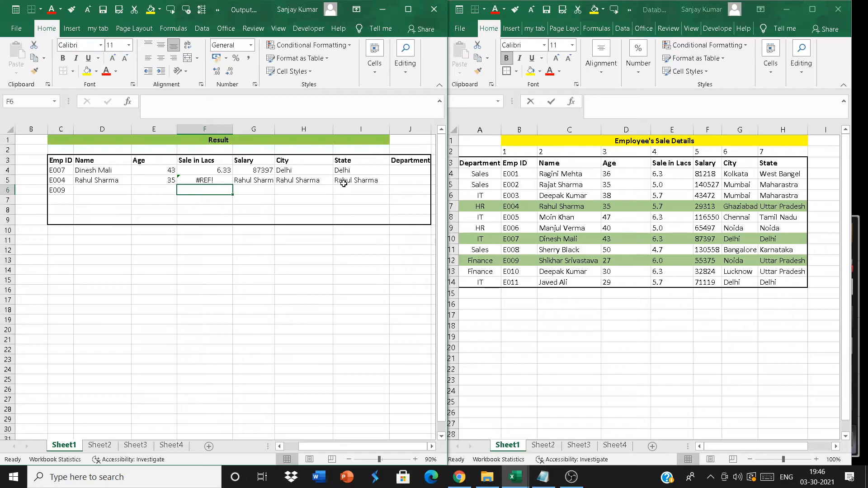
pyautogui.doubleClick(226, 181)
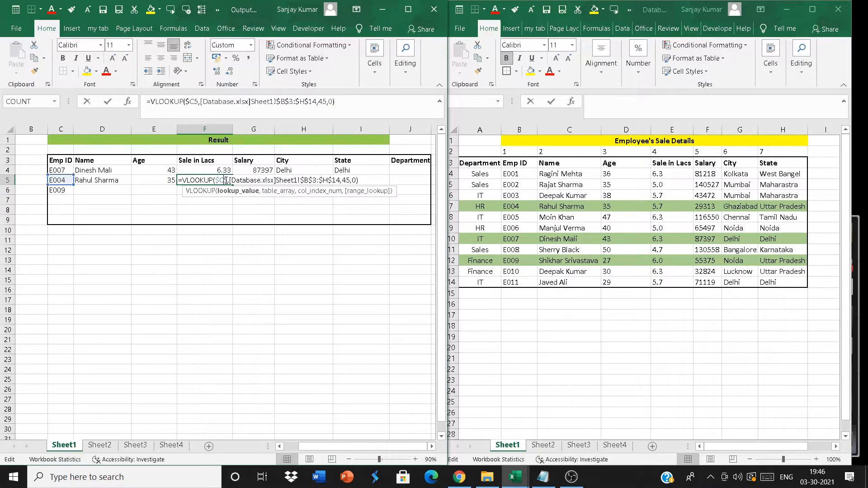
pyautogui.click(346, 181)
pyautogui.press('Delete')
pyautogui.press('Return')
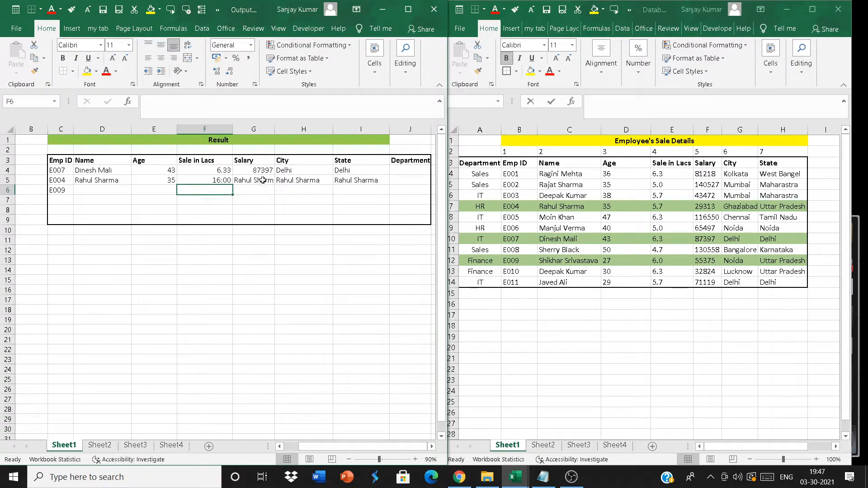
pyautogui.doubleClick(264, 180)
pyautogui.click(213, 181)
pyautogui.doubleClick(213, 180)
pyautogui.press('Escape')
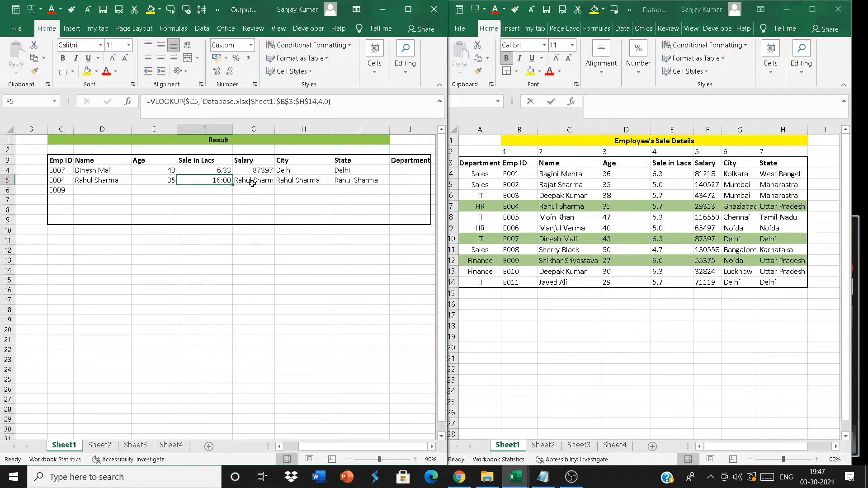
# - Fill the E5 formula across F5:I5 and set the column index in the Sale in Lacs formula in F5 to 4
pyautogui.click(159, 184)
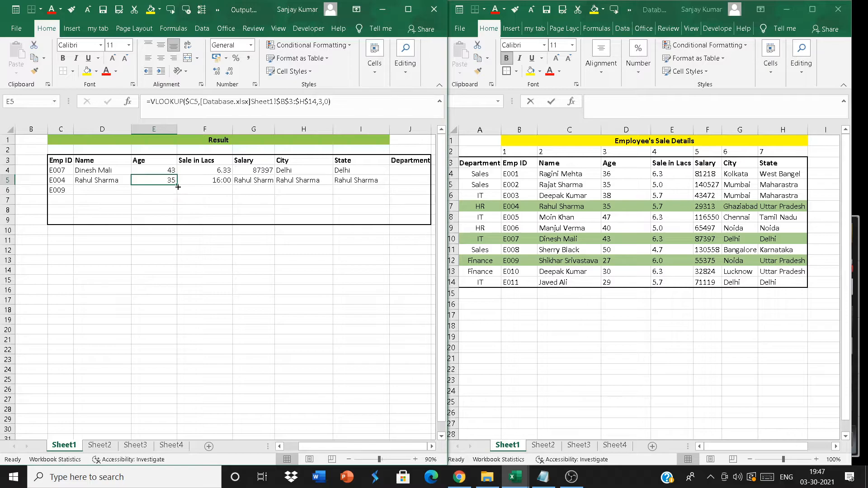
pyautogui.moveTo(178, 183); pyautogui.dragTo(384, 188)
pyautogui.click(207, 180)
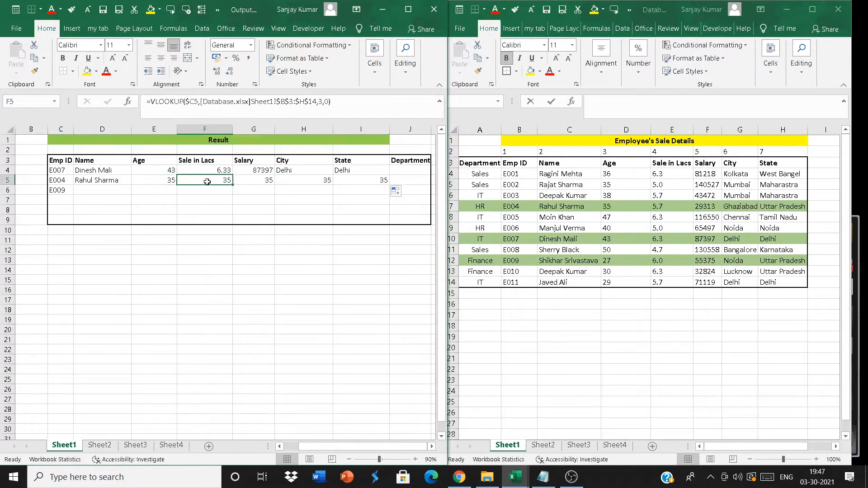
pyautogui.click(318, 103)
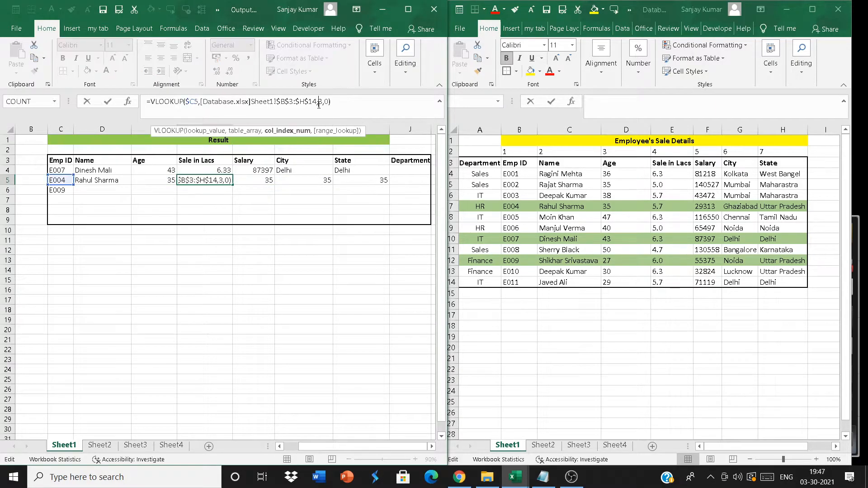
pyautogui.write('4')
pyautogui.press('Delete')
pyautogui.press('Return')
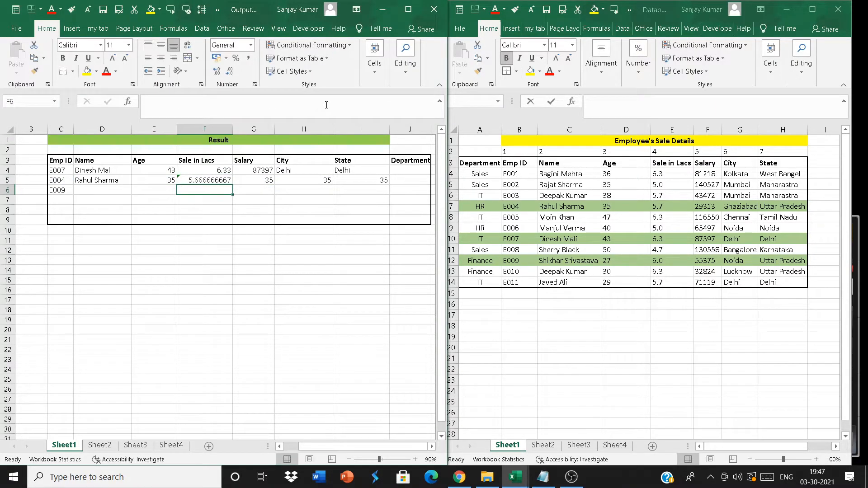
# - Set the column index to 5 in the Salary formula in G5
pyautogui.click(263, 180)
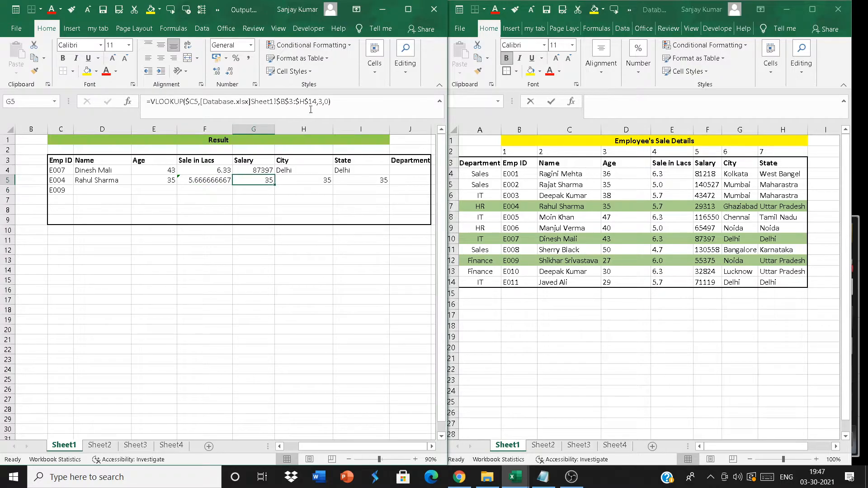
pyautogui.click(322, 102)
pyautogui.write('5')
pyautogui.press('Delete')
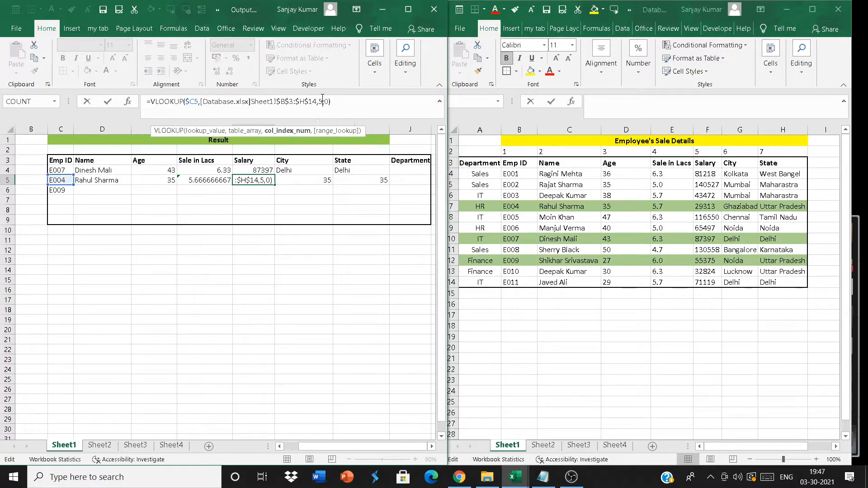
pyautogui.press('Return')
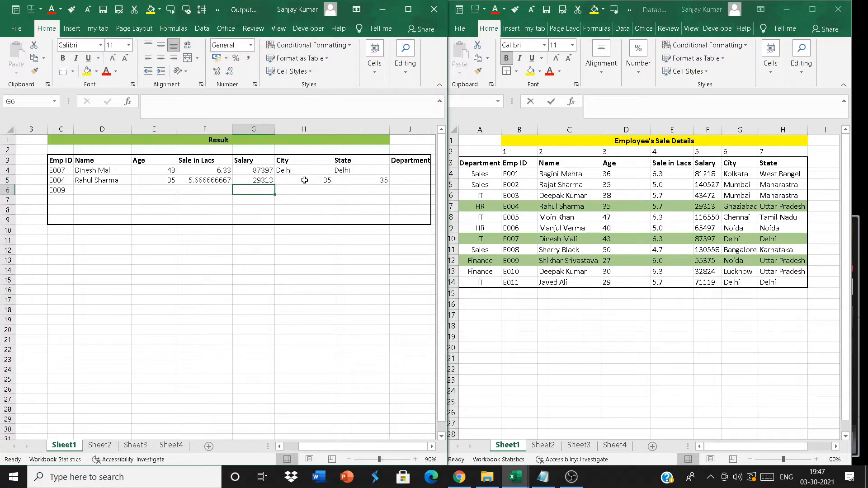
# - Set the column index to 6 in the City formula in H5
pyautogui.click(305, 180)
pyautogui.click(321, 107)
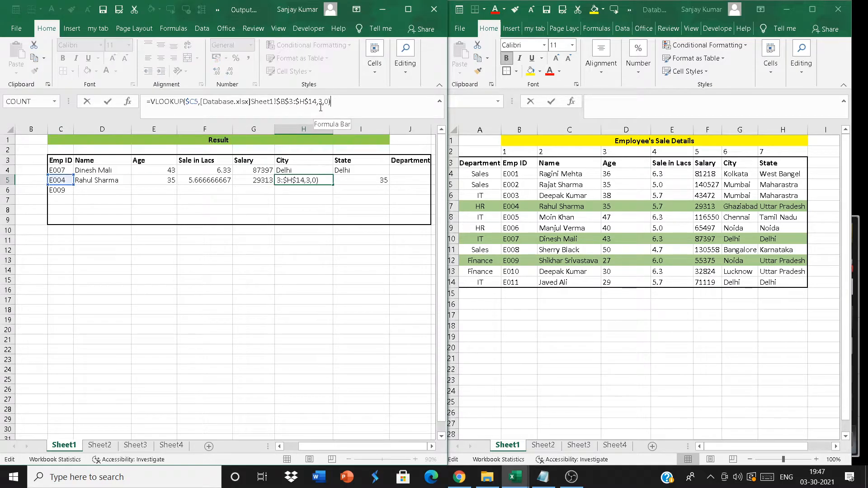
pyautogui.press('BackSpace')
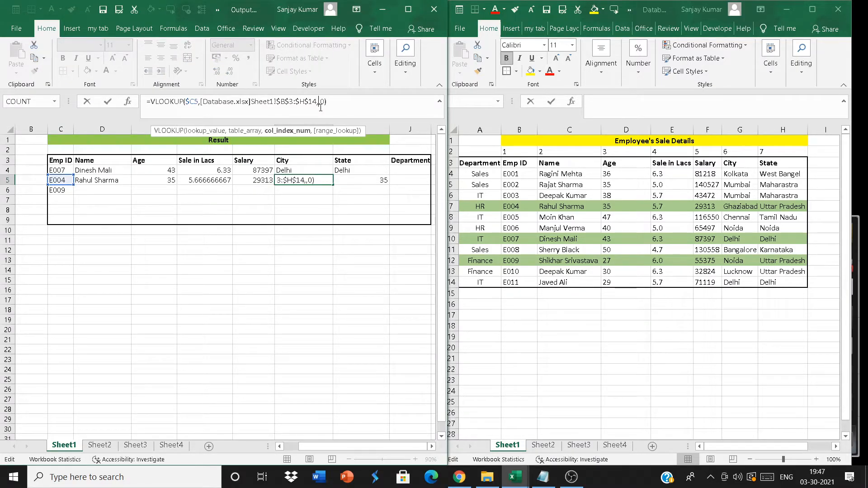
pyautogui.write('6')
pyautogui.press('Return')
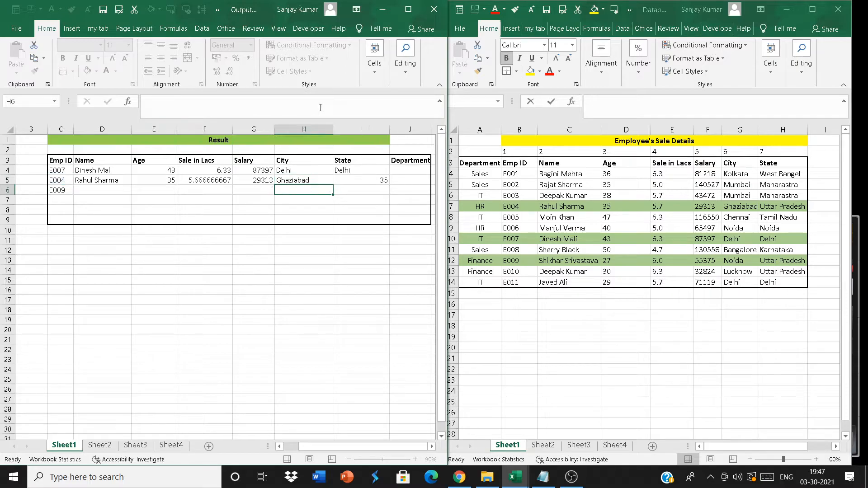
# - Set the column index to 7 in the State formula in I5
pyautogui.click(346, 183)
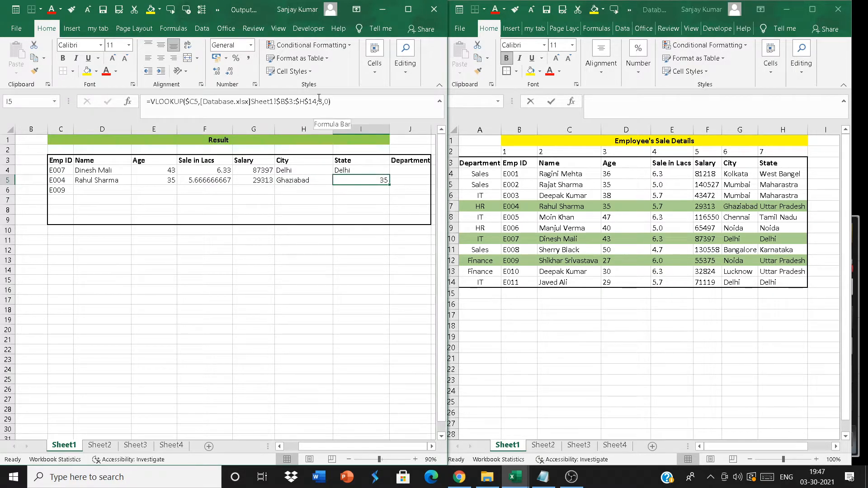
pyautogui.click(318, 103)
pyautogui.press('BackSpace')
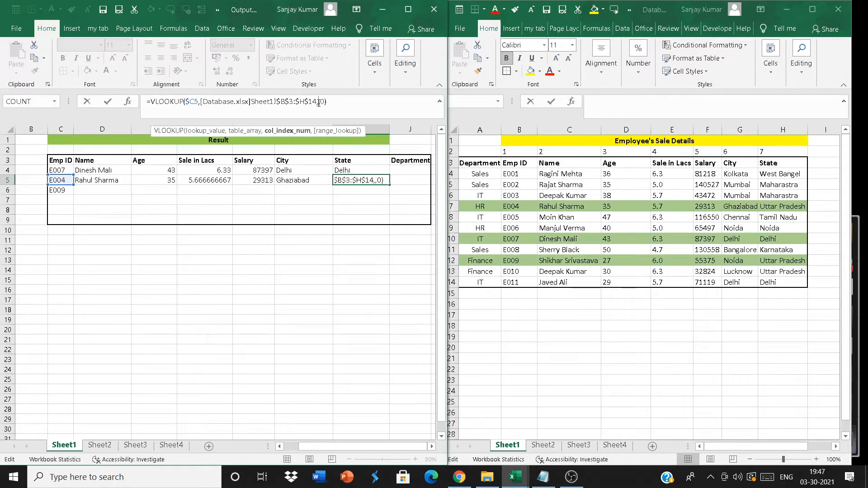
pyautogui.write('7')
pyautogui.press('Return')
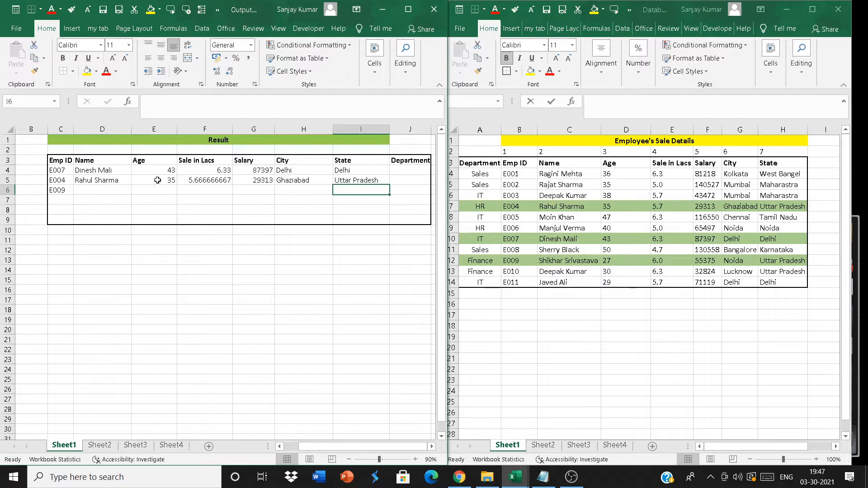
# - Check the column index in each row 5 formula from Age in E5 through State in I5
pyautogui.click(163, 179)
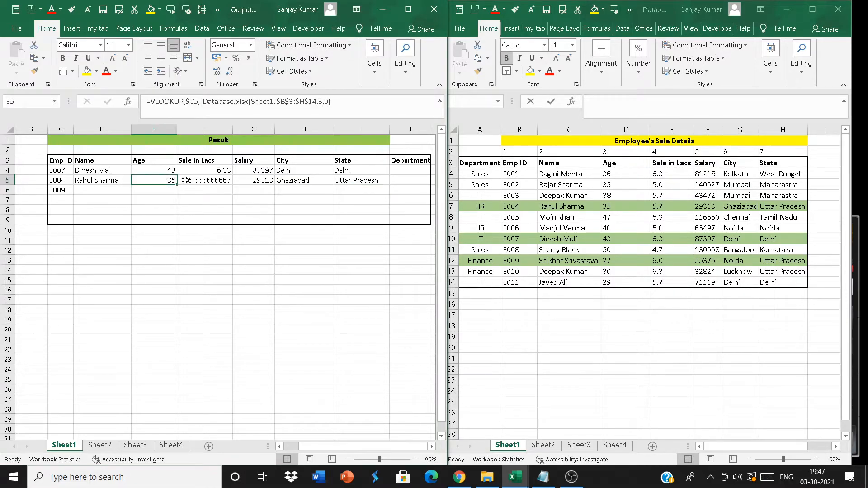
pyautogui.click(199, 180)
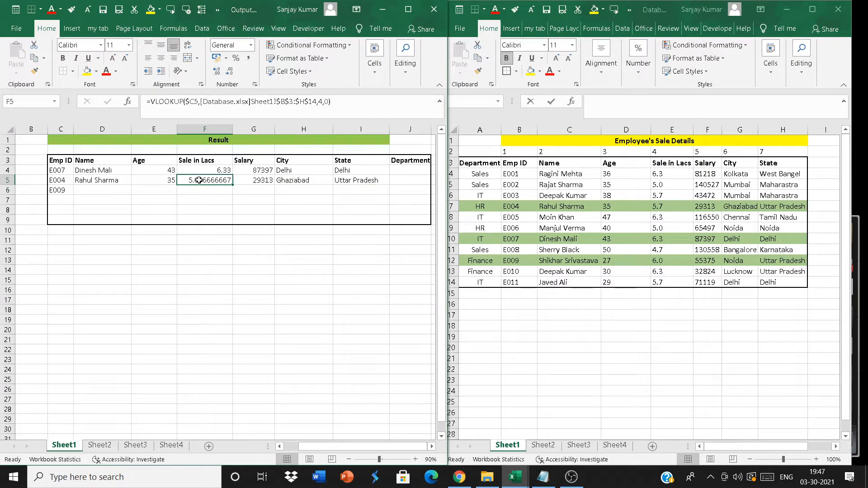
pyautogui.click(250, 184)
pyautogui.click(317, 182)
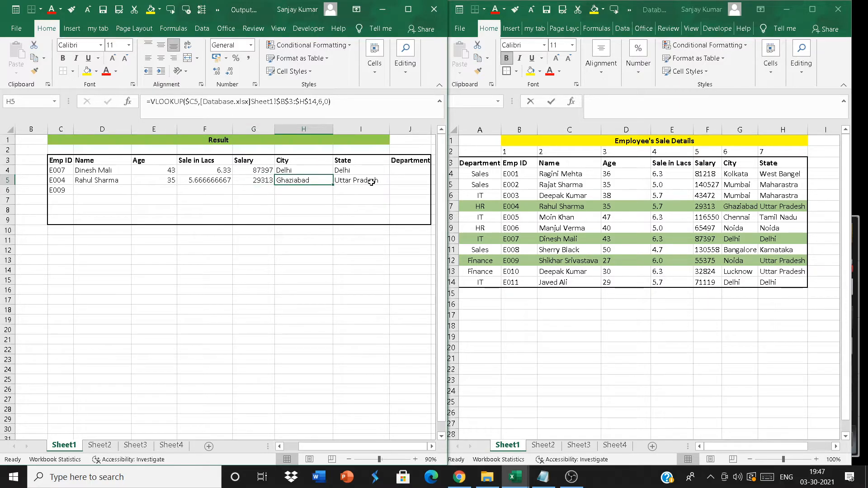
pyautogui.click(371, 182)
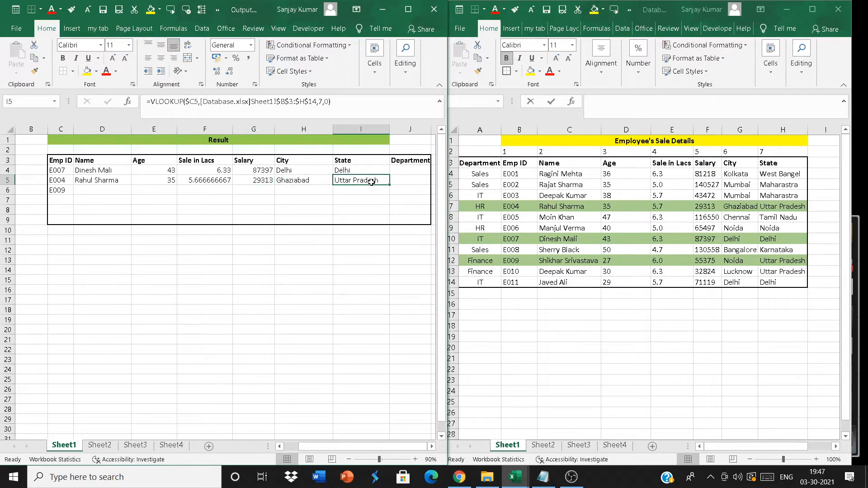
# - Enter a VLOOKUP in Name cell D6 that looks up C6 in Database.xlsx Sheet1 $B$3:$H$14 with column index 2 and exact match 0
pyautogui.click(86, 191)
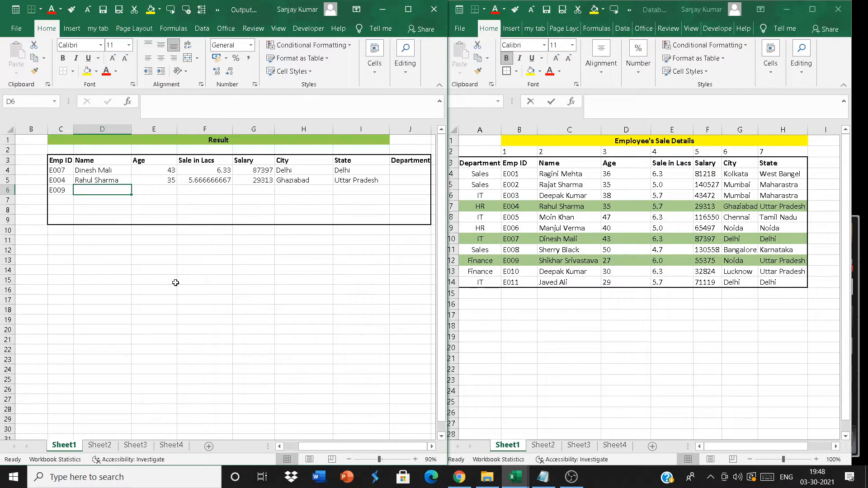
pyautogui.write('=vlooku')
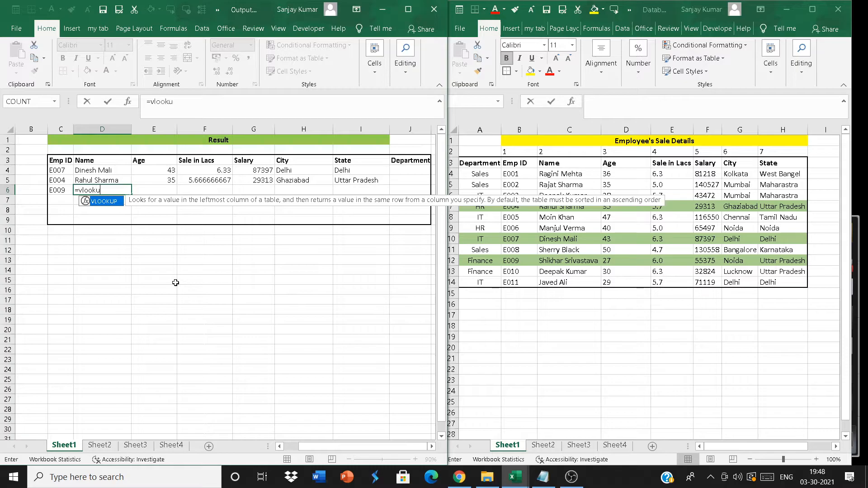
pyautogui.write('p(')
pyautogui.press('Left')
pyautogui.write(',')
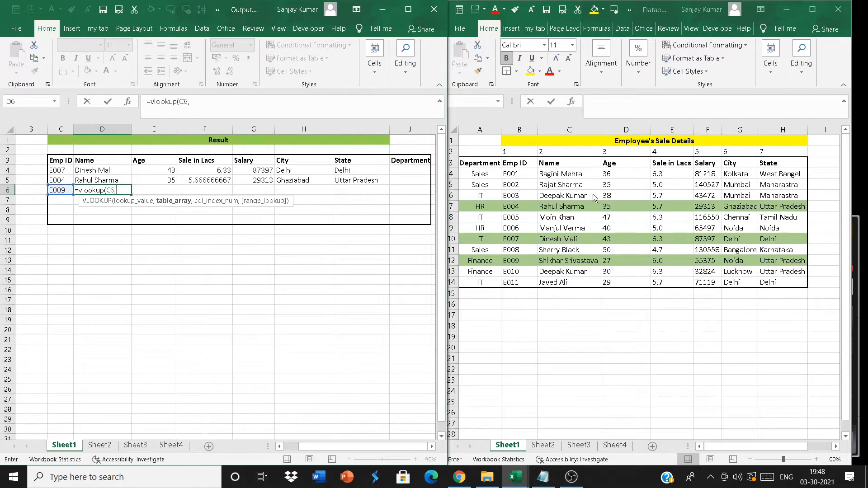
pyautogui.click(527, 162)
pyautogui.moveTo(526, 162); pyautogui.dragTo(791, 279)
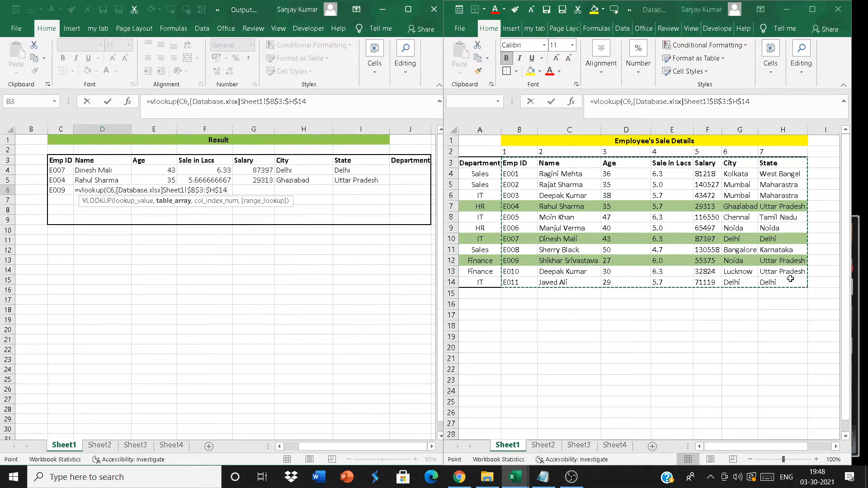
pyautogui.write(',2,0')
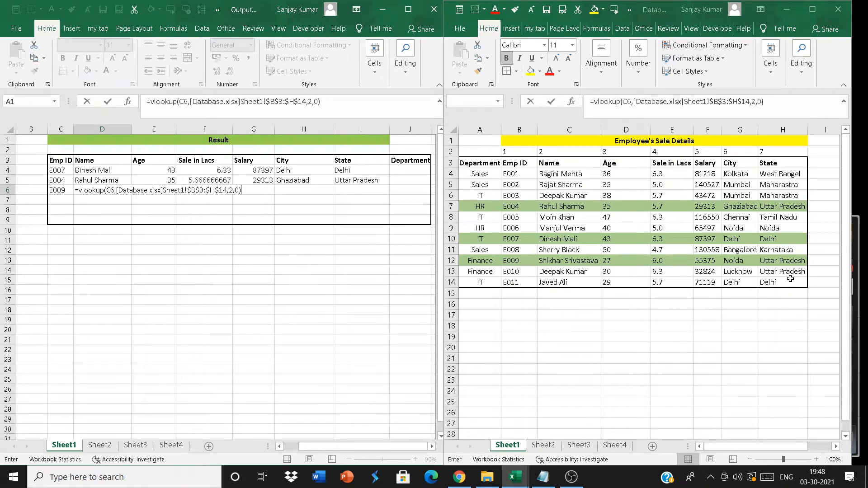
pyautogui.press('Return')
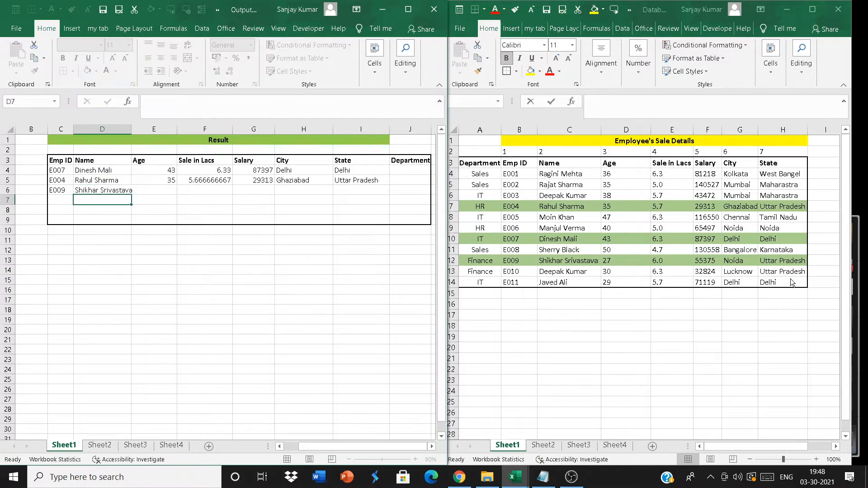
# - Lock the lookup value's column in the D6 formula so that it reads $C6
pyautogui.click(116, 189)
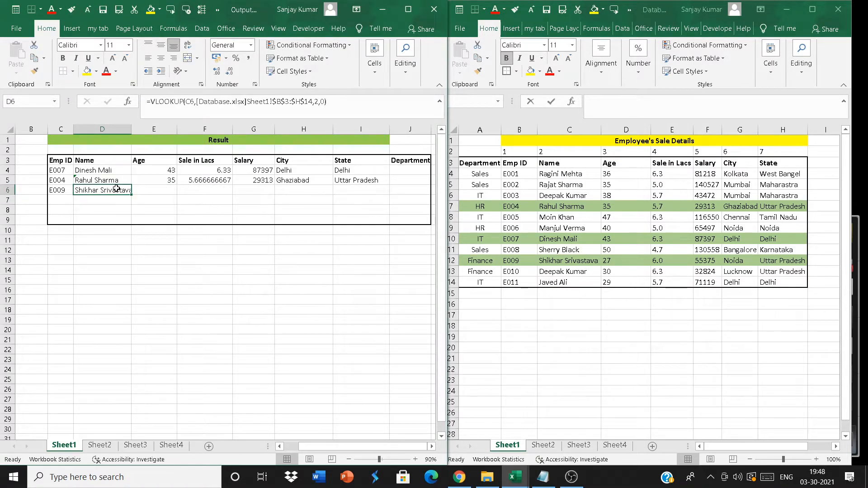
pyautogui.click(186, 104)
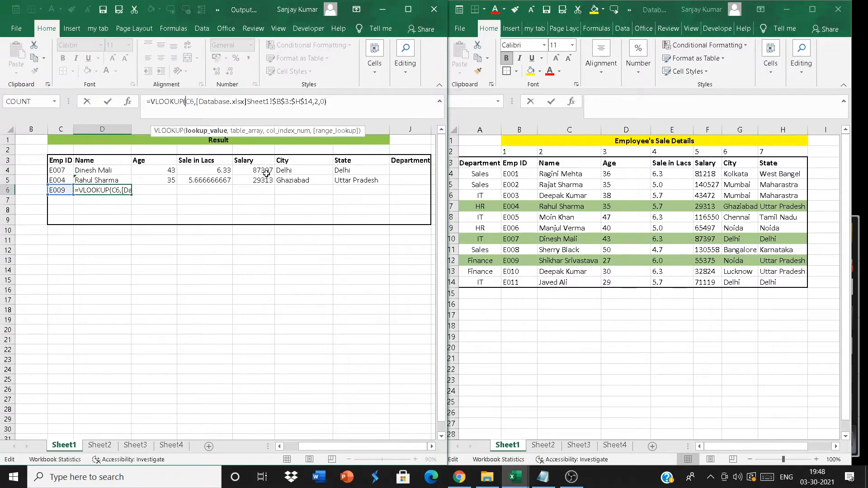
pyautogui.write('$')
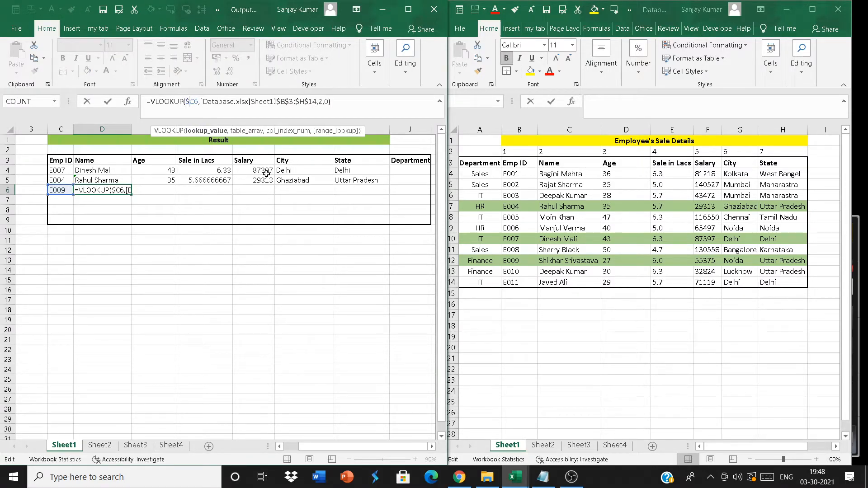
pyautogui.press('Return')
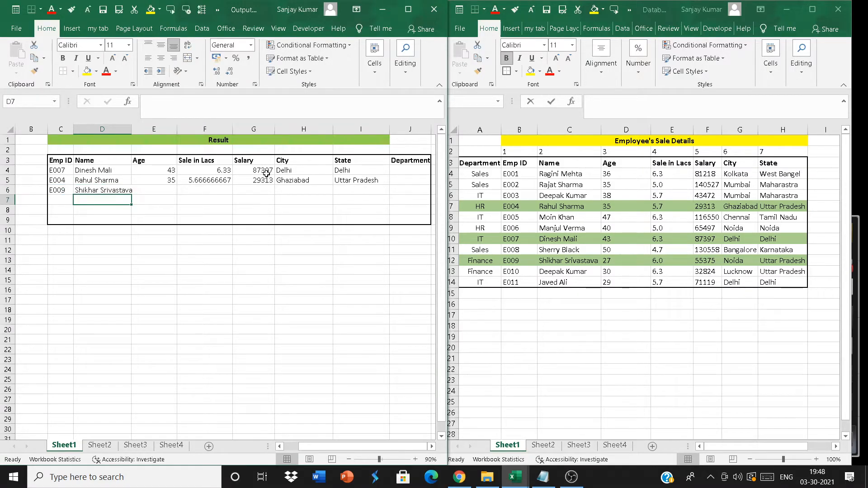
# - Copy the D6 formula across through State in I6 and check the column index in the Age and Sale in Lacs copies
pyautogui.click(105, 192)
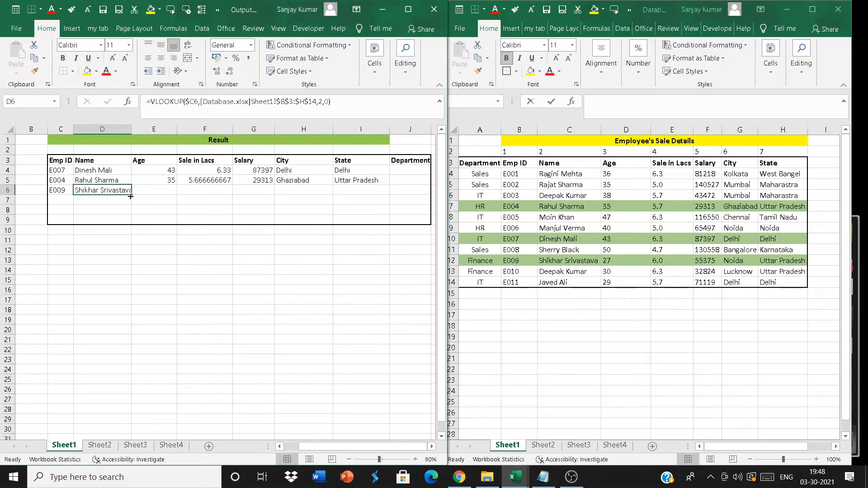
pyautogui.moveTo(131, 195); pyautogui.dragTo(387, 190)
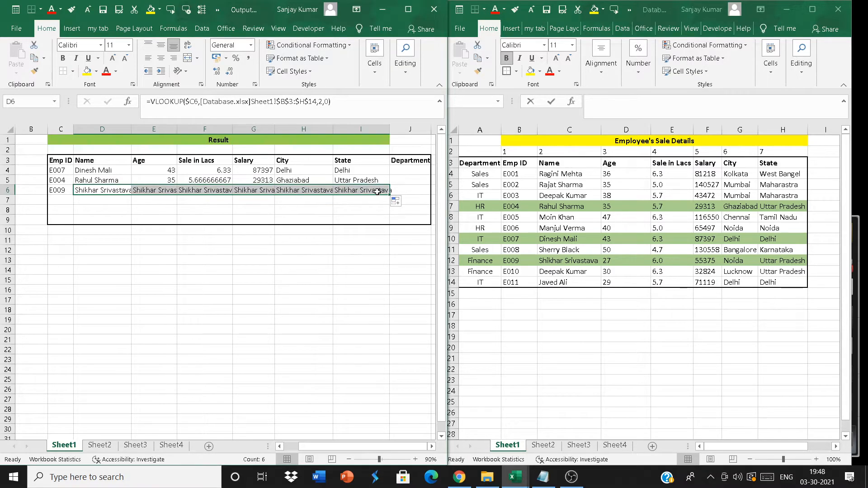
pyautogui.click(146, 189)
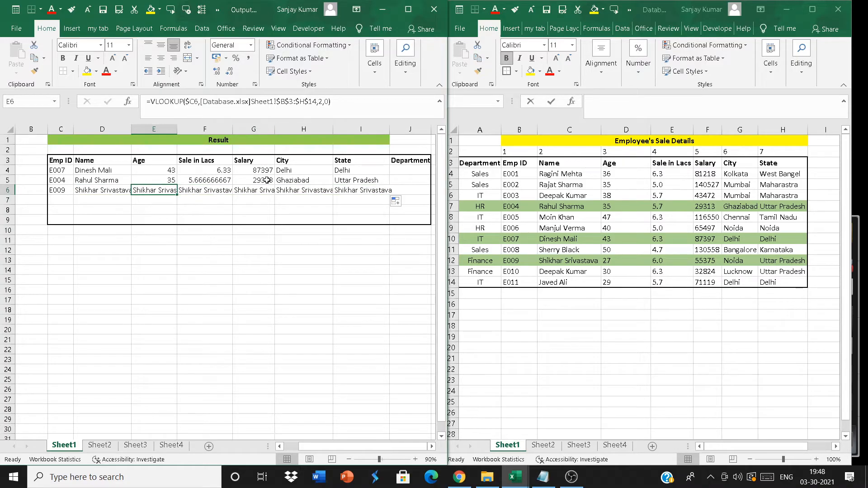
pyautogui.click(212, 194)
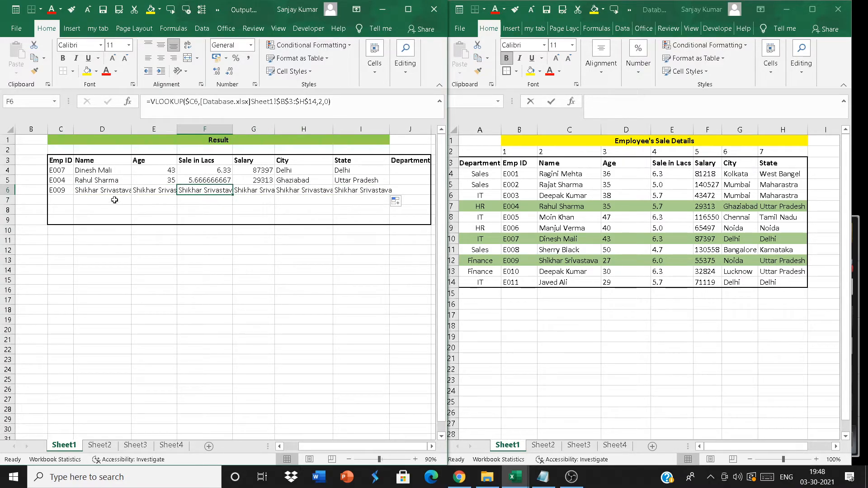
pyautogui.moveTo(109, 190); pyautogui.dragTo(150, 189)
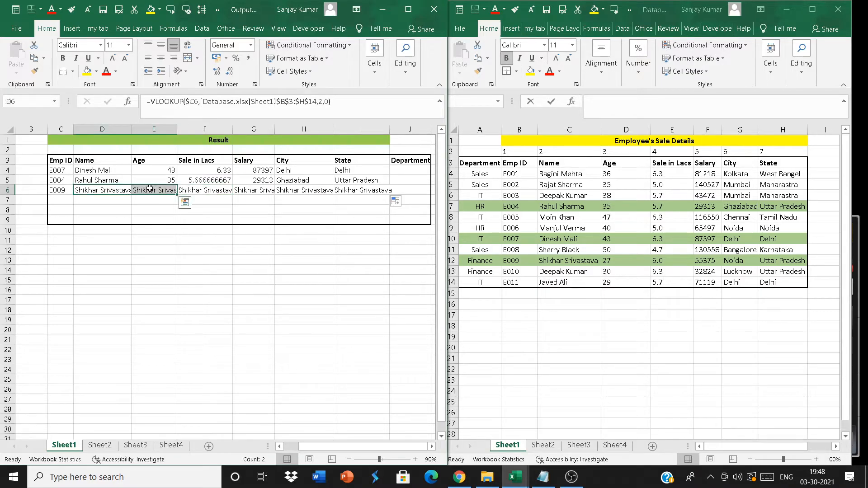
# - Clear the copied formulas from Age in E6 through State in I6
pyautogui.click(150, 189)
pyautogui.hotkey('ctrl', 'shift', 'Right')
pyautogui.press('Delete')
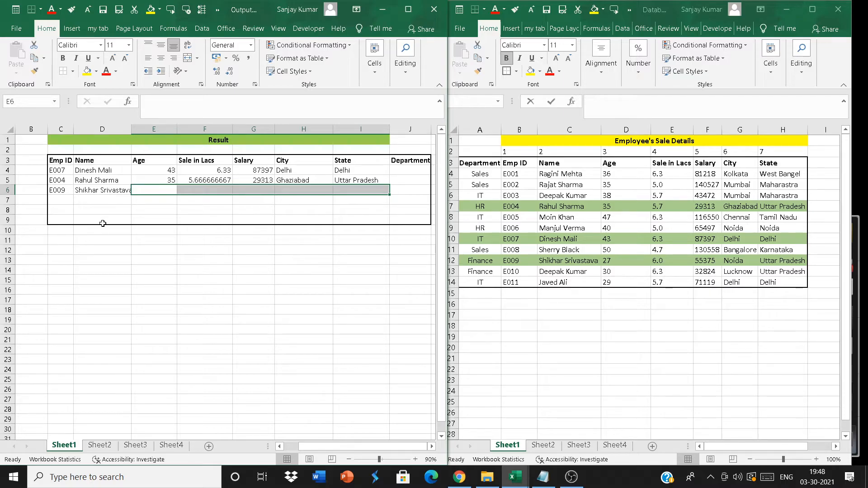
# - Enter the formula =COLUMN(C:C) in the empty cell D11 below the Result table
pyautogui.click(94, 241)
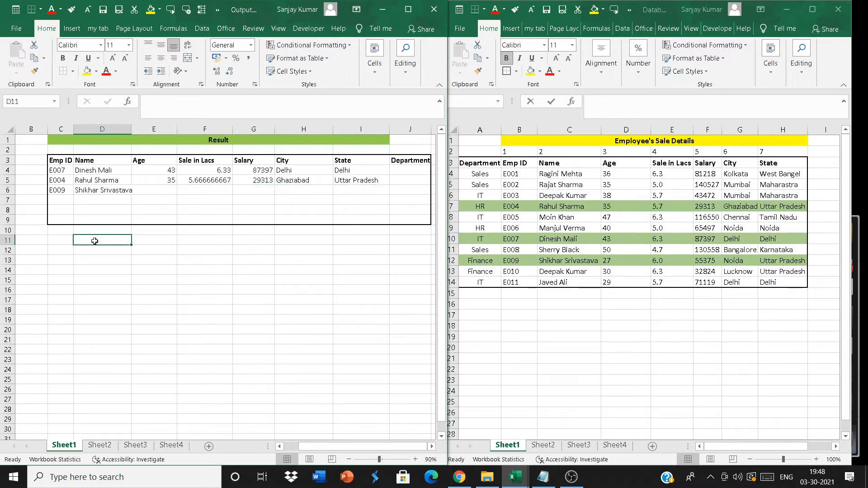
pyautogui.write('=col')
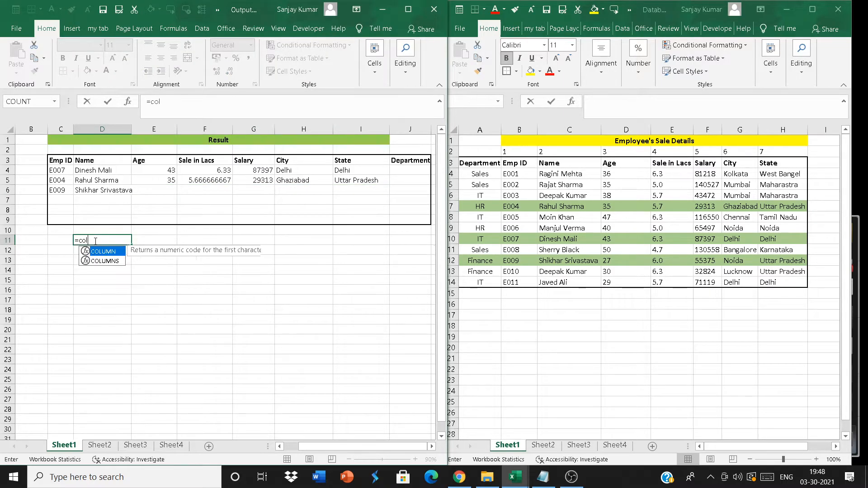
pyautogui.write('umn')
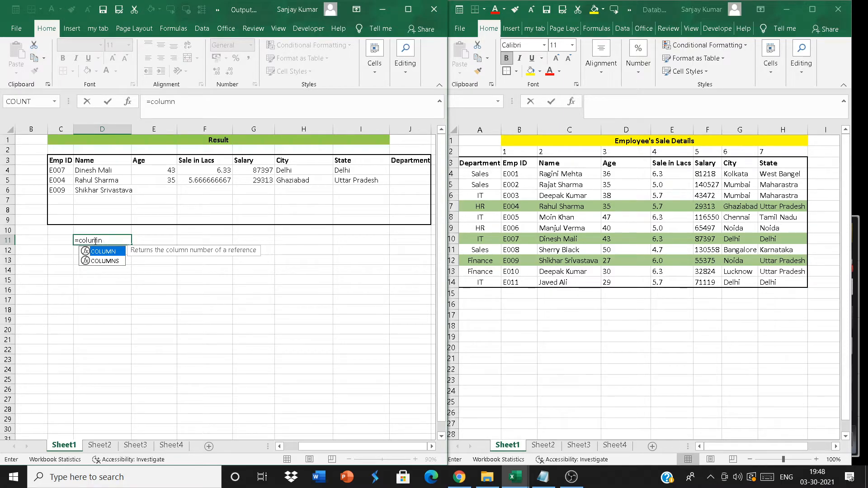
pyautogui.write('(C')
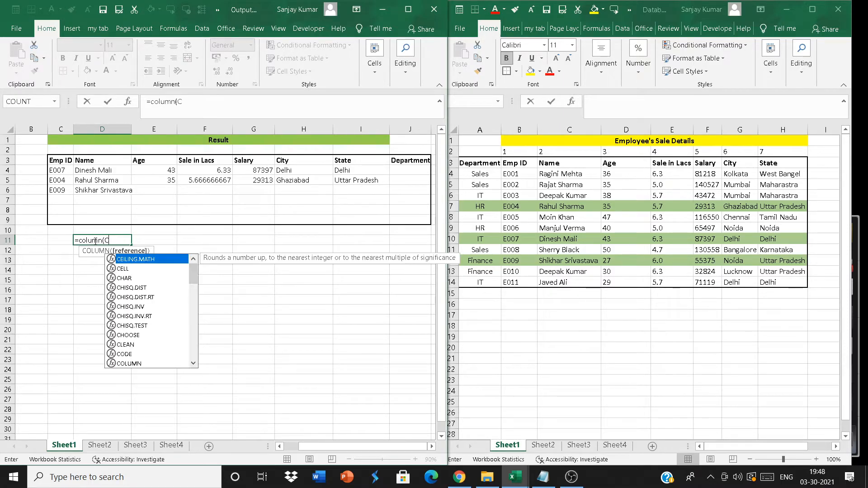
pyautogui.write(':C')
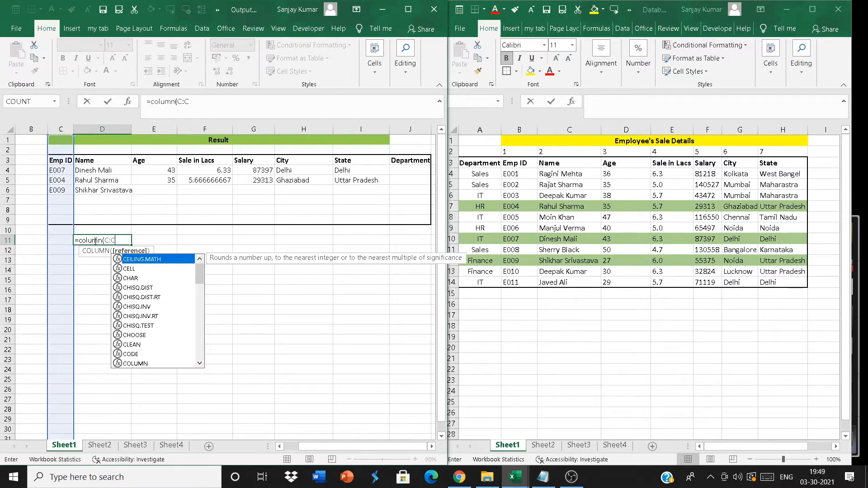
pyautogui.write(')')
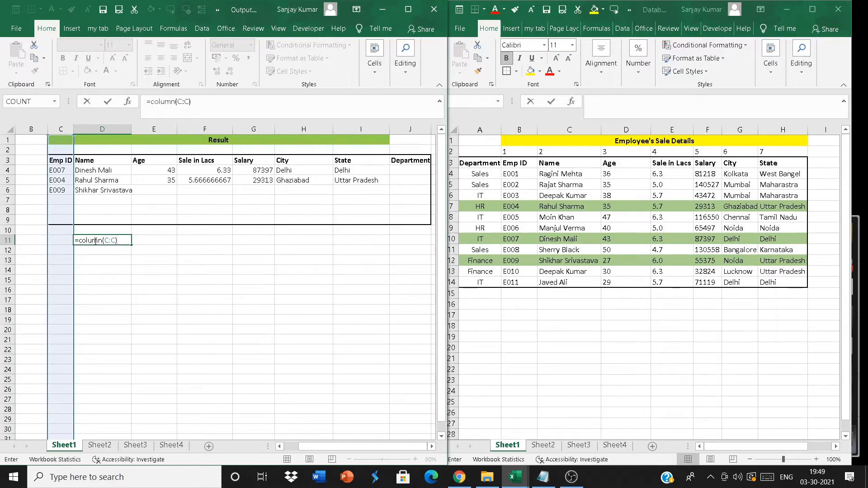
pyautogui.hotkey('ctrl', 'Return')
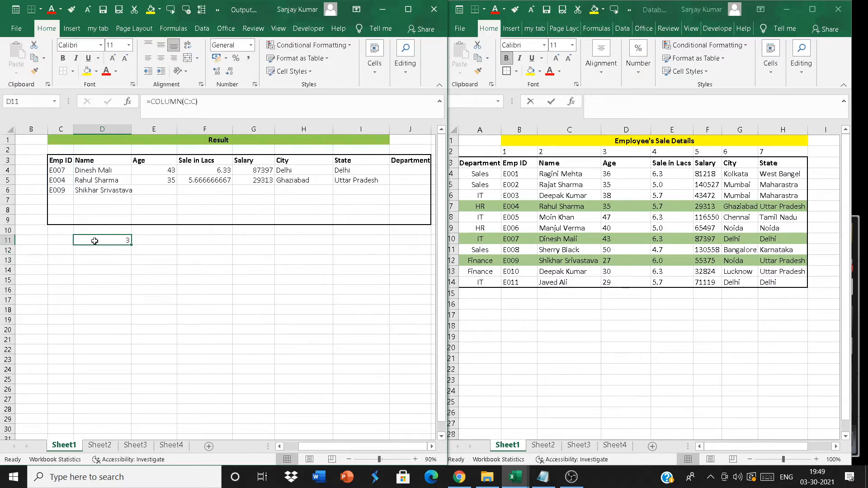
# - Change the COLUMN reference in D11 to A:A and fill the formula across through J11
pyautogui.click(188, 98)
pyautogui.press('BackSpace')
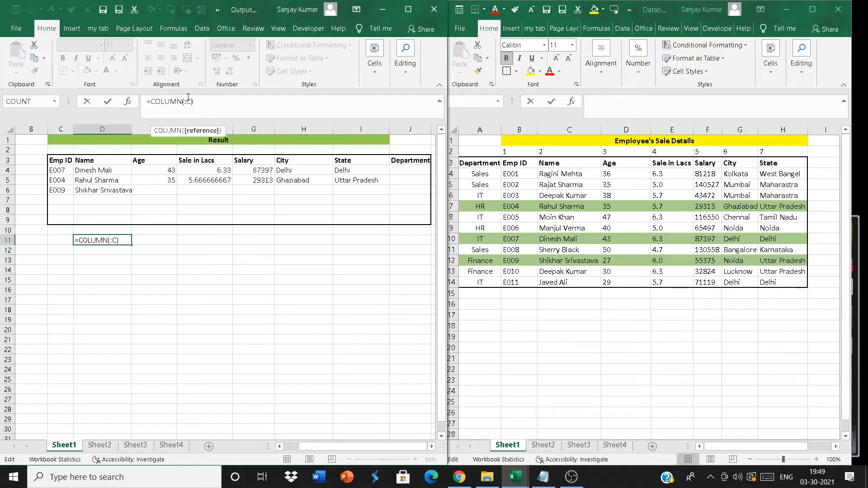
pyautogui.write('A')
pyautogui.press('Right')
pyautogui.press('Right')
pyautogui.press('BackSpace')
pyautogui.write('A')
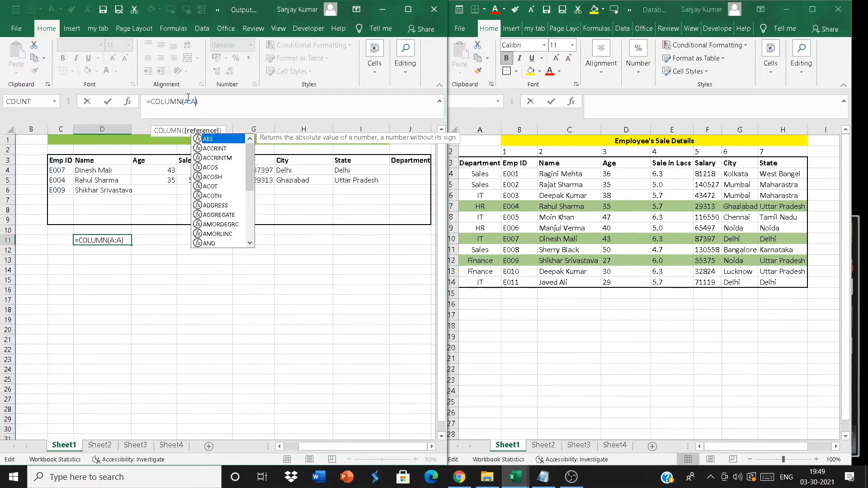
pyautogui.hotkey('ctrl', 'Return')
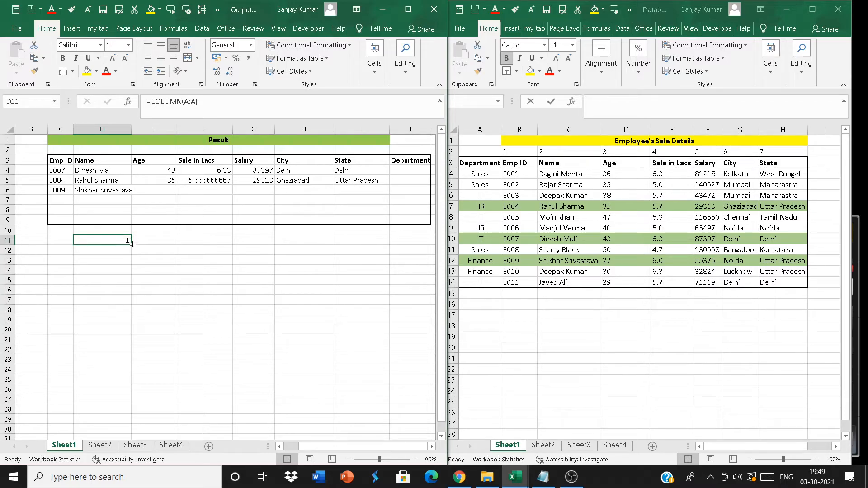
pyautogui.moveTo(130, 244); pyautogui.dragTo(410, 240)
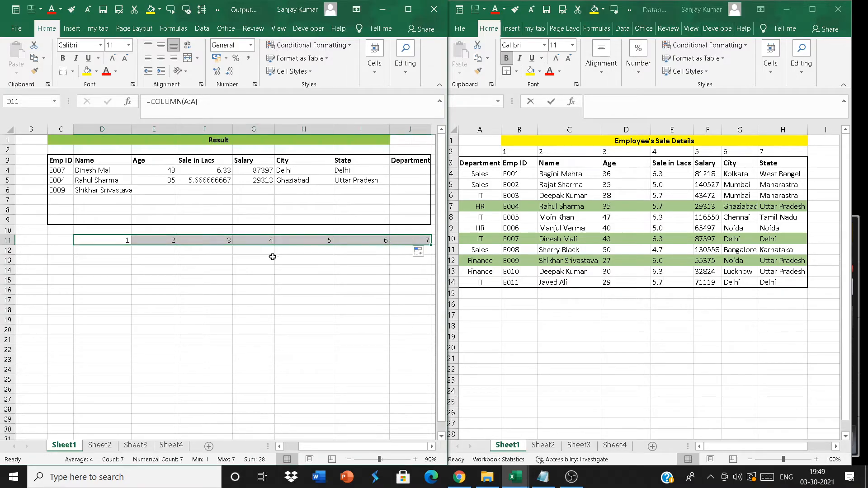
# - Examine the references in the COLUMN formulas of D11, E11 and F11
pyautogui.click(128, 240)
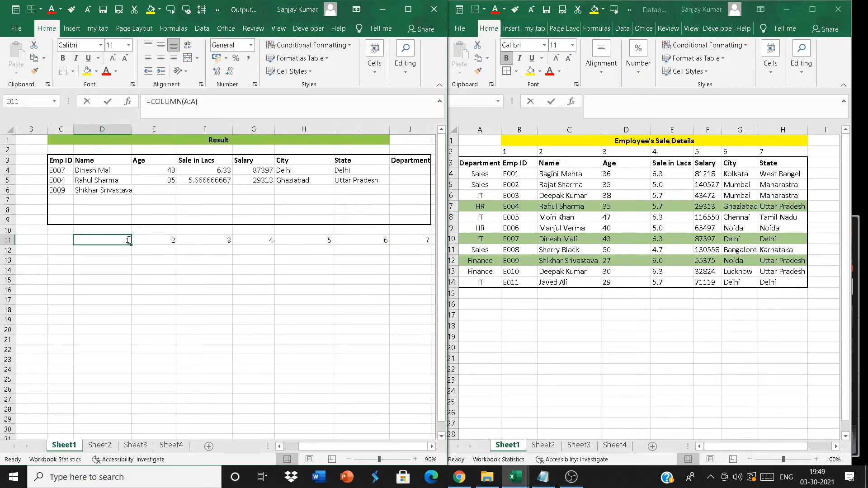
pyautogui.doubleClick(128, 240)
pyautogui.click(168, 238)
pyautogui.doubleClick(168, 237)
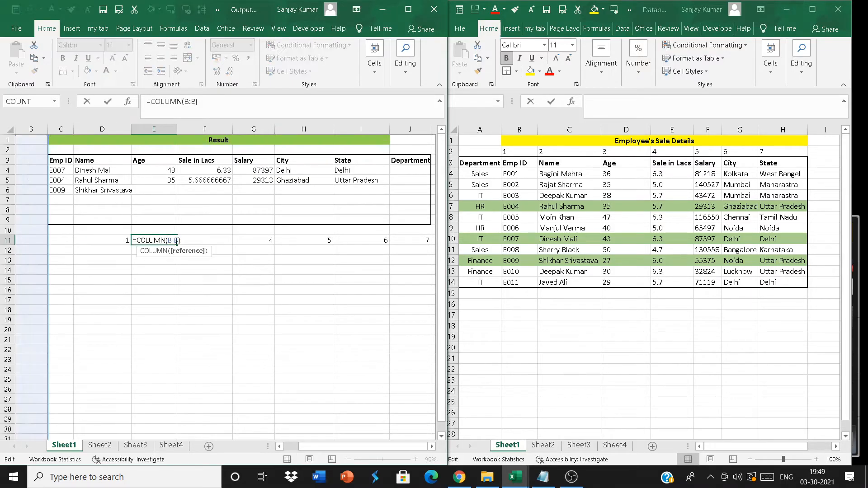
pyautogui.press('Escape')
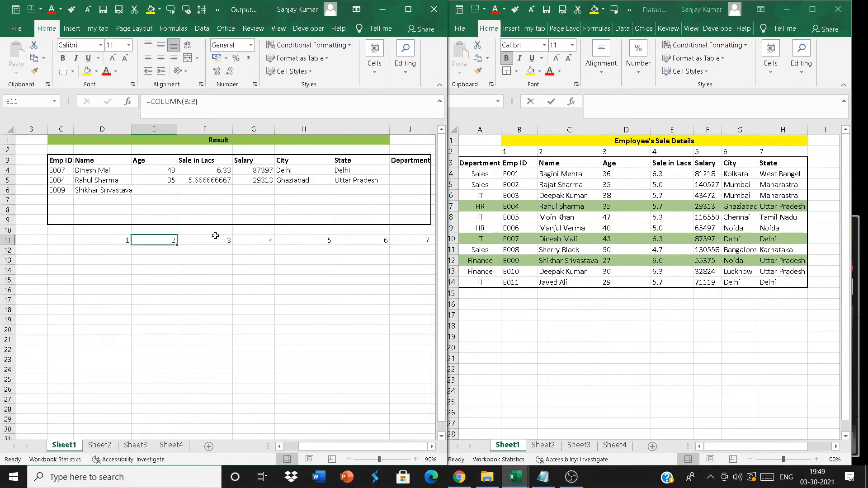
pyautogui.click(214, 238)
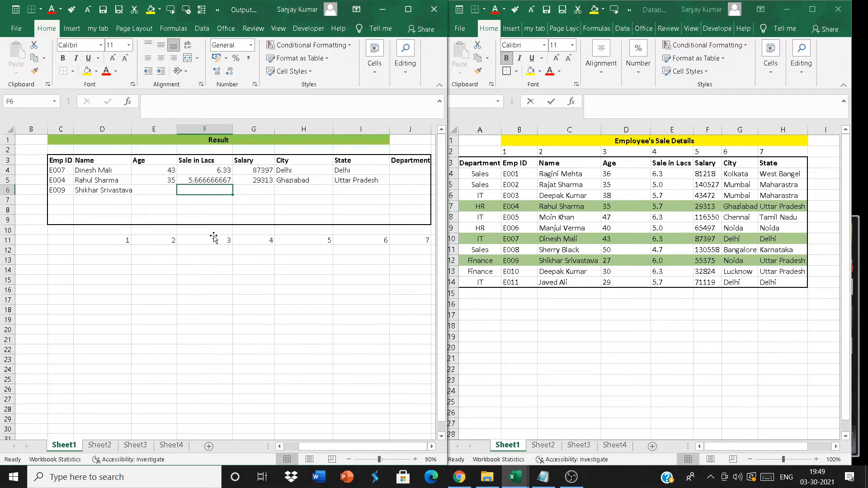
pyautogui.doubleClick(214, 238)
pyautogui.press('Escape')
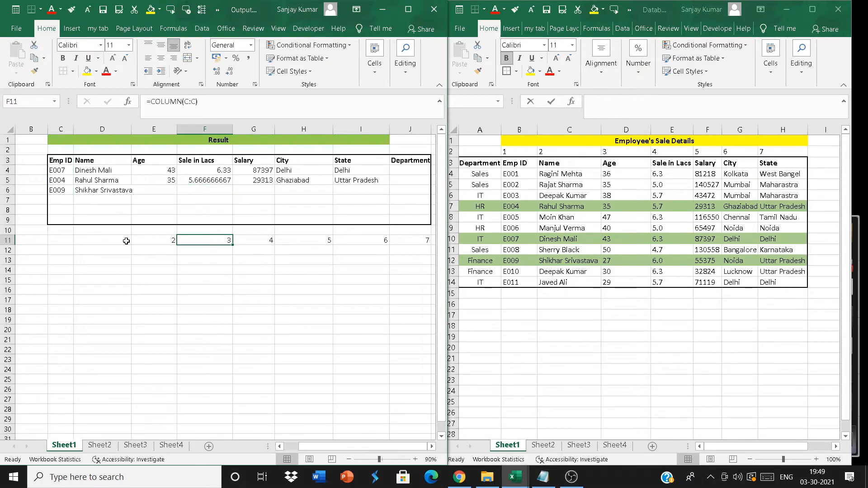
# - Enter the formula =COLUMN(B:B) in D11 and fill it across through I11
pyautogui.click(121, 240)
pyautogui.write('=')
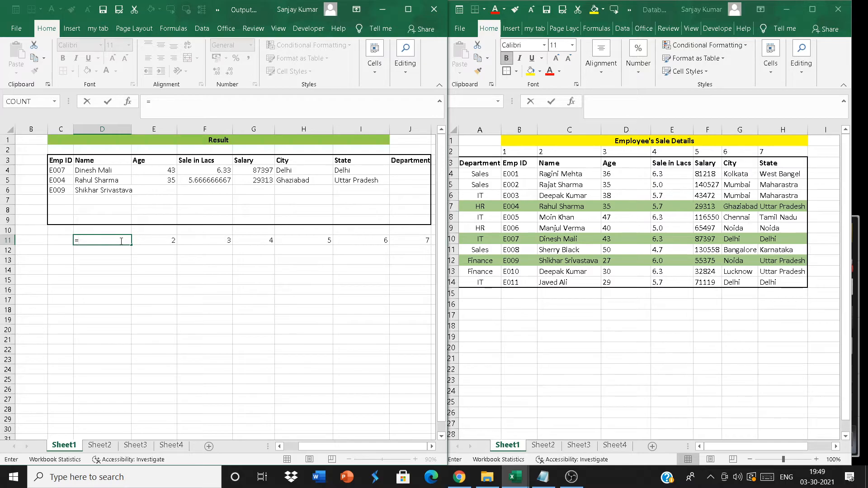
pyautogui.write('column')
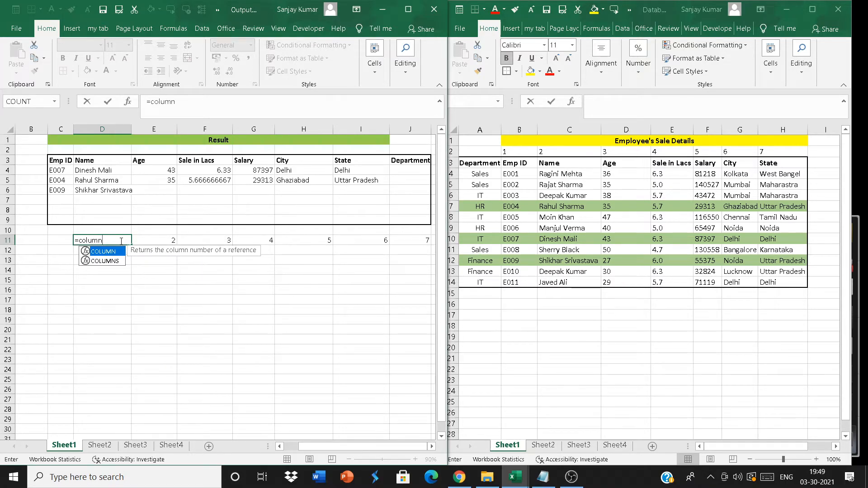
pyautogui.write('(B:B)')
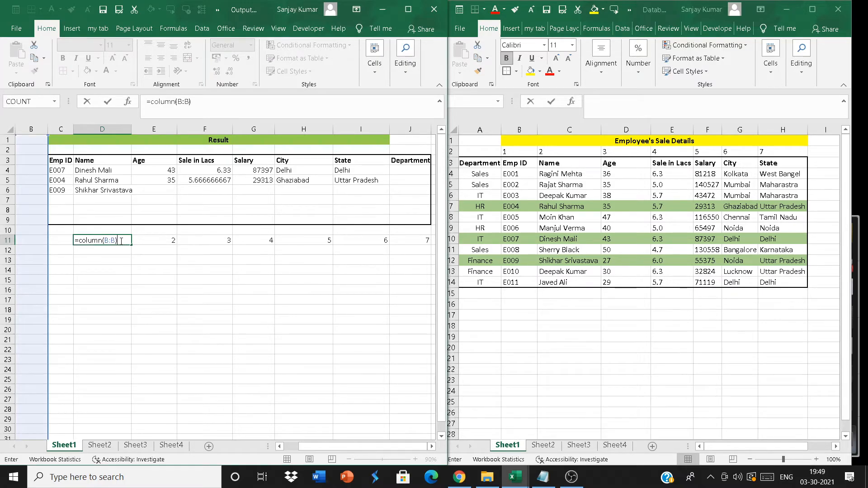
pyautogui.press('Return')
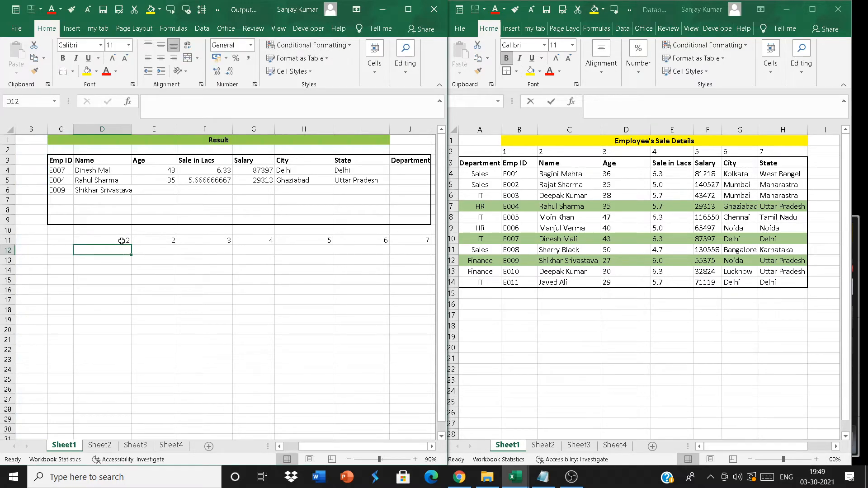
pyautogui.click(122, 239)
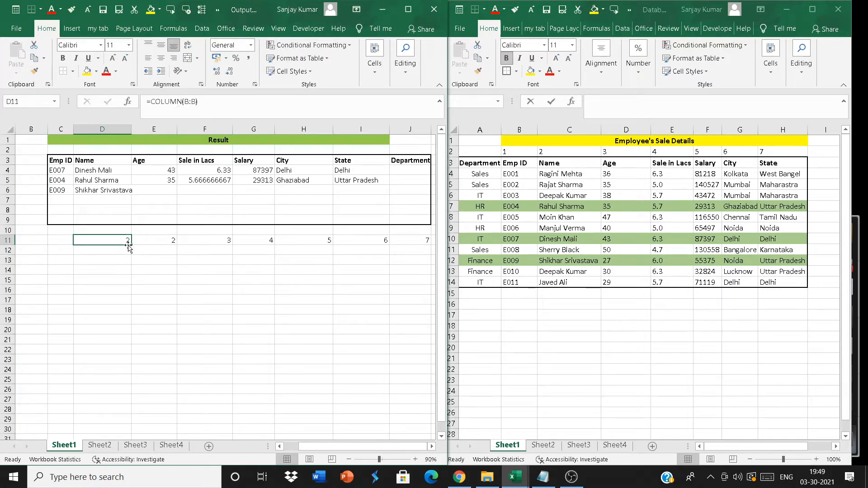
pyautogui.moveTo(131, 244); pyautogui.dragTo(376, 241)
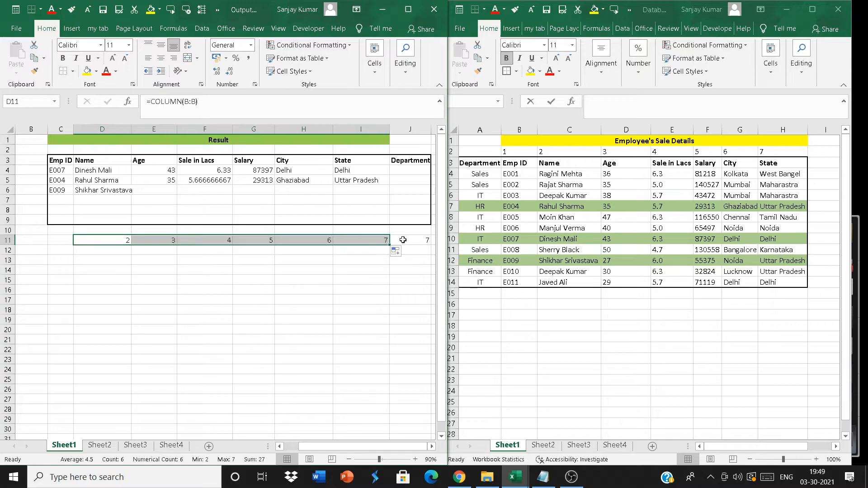
# - Examine how the column references shift in the refilled formulas of D11, E11 and F11
pyautogui.click(126, 240)
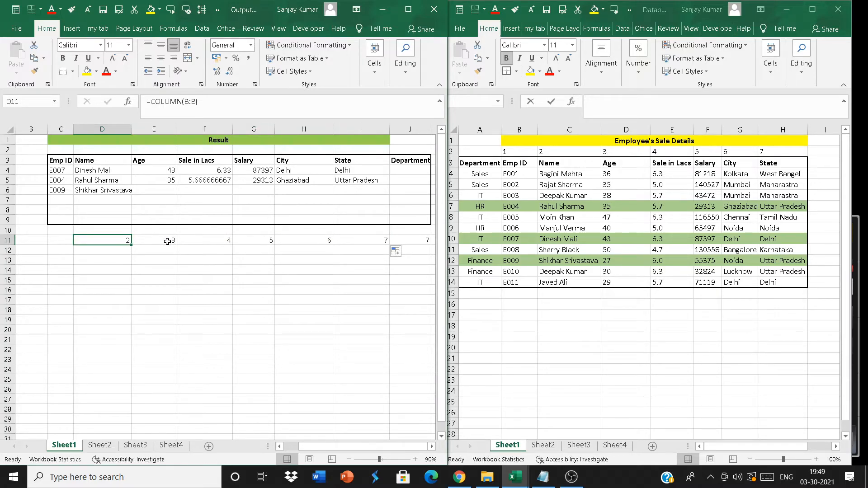
pyautogui.doubleClick(167, 241)
pyautogui.press('Escape')
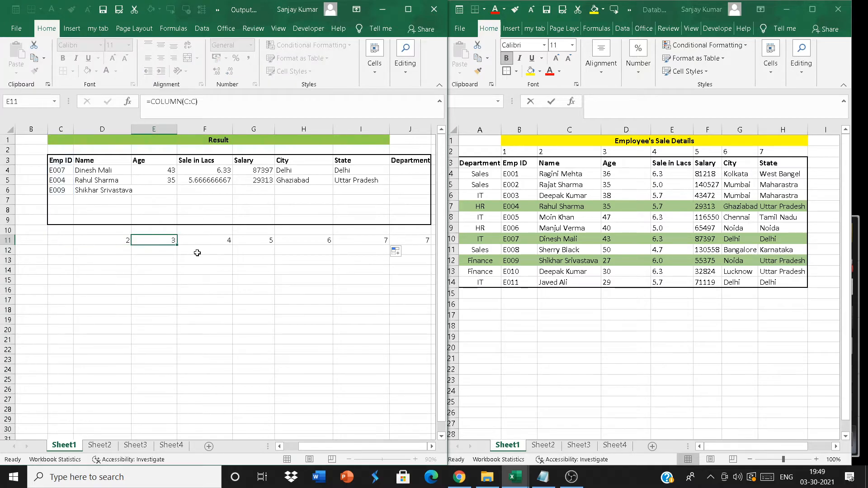
pyautogui.doubleClick(221, 242)
pyautogui.press('Escape')
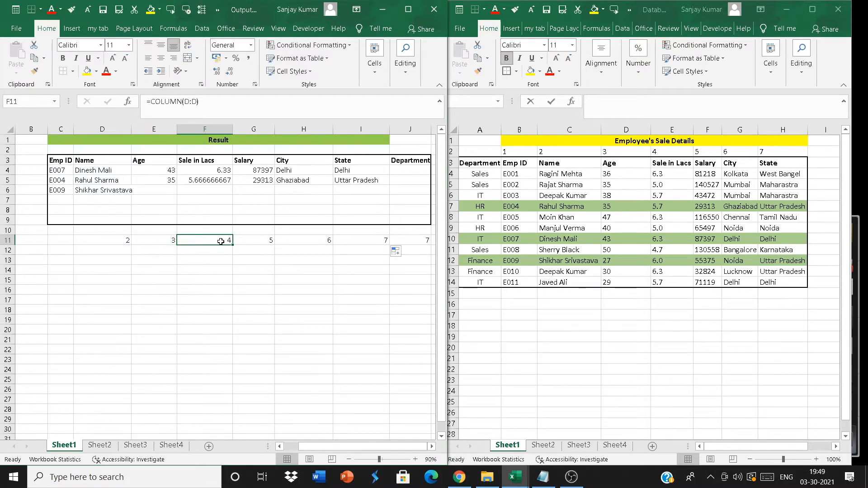
# - Replace the column index in the Name VLOOKUP formula in D6 with COLUMN(B:B)
pyautogui.click(113, 191)
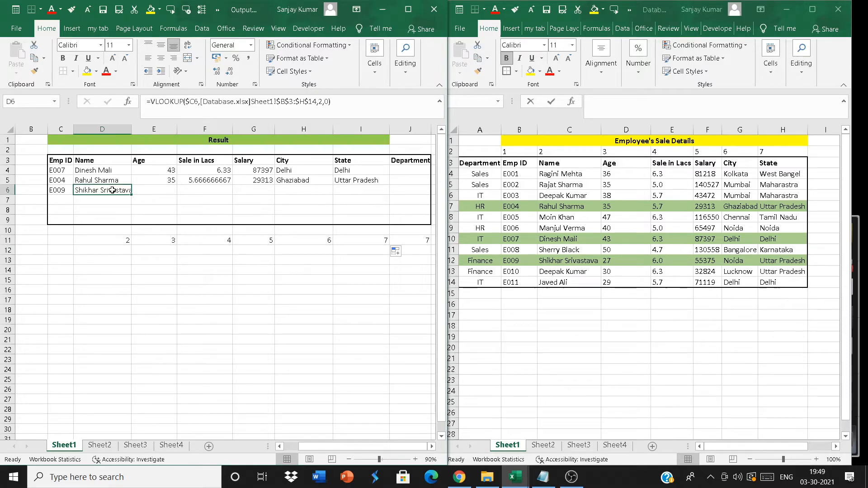
pyautogui.click(333, 101)
pyautogui.press('Left')
pyautogui.press('Left')
pyautogui.press('Left')
pyautogui.press('BackSpace')
pyautogui.write('column')
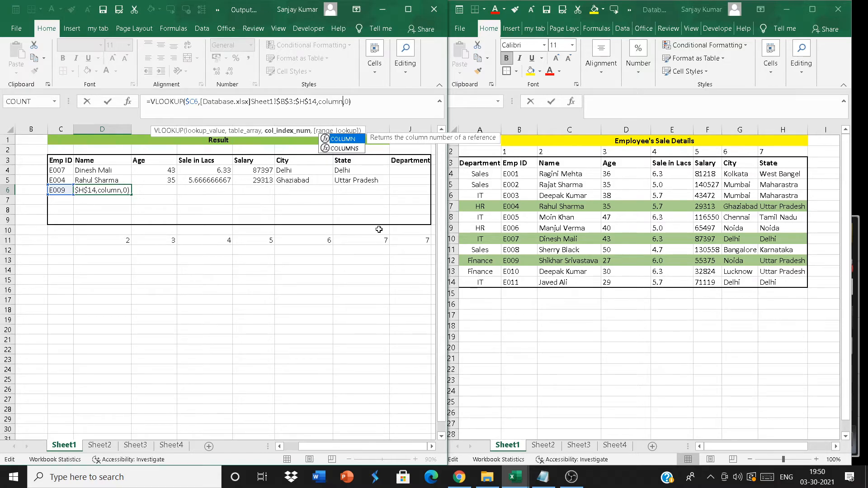
pyautogui.write('(B:B)')
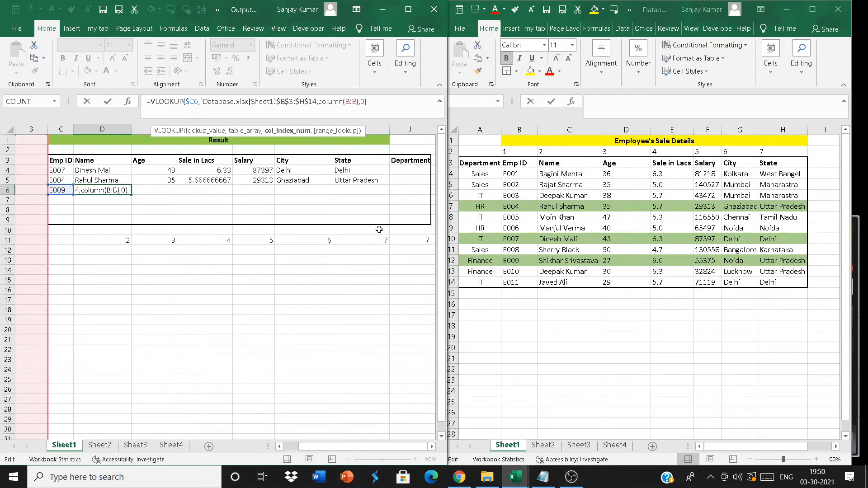
pyautogui.press('Return')
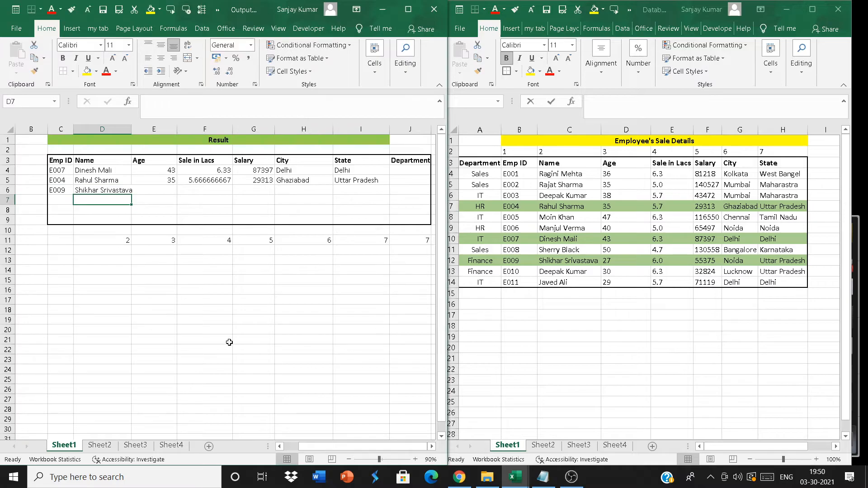
# - Change the VLOOKUP formula in D4 to use $C4 as lookup value and COLUMN(B:B) as column index
pyautogui.click(122, 190)
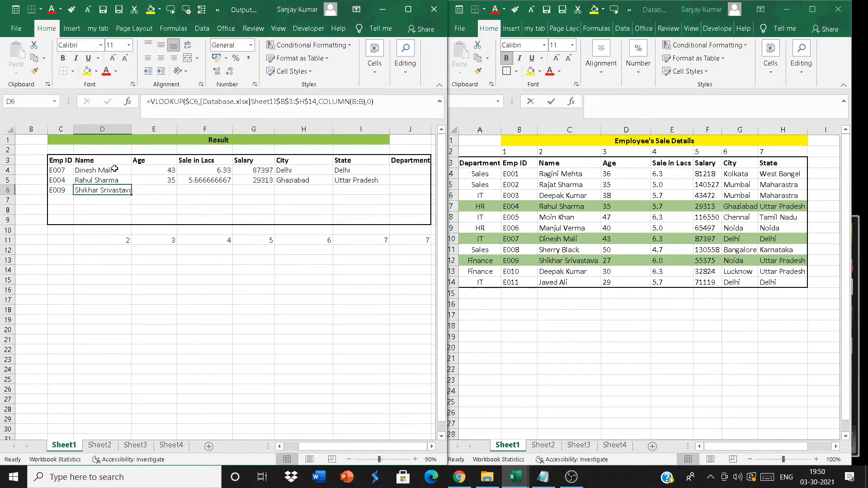
pyautogui.click(114, 170)
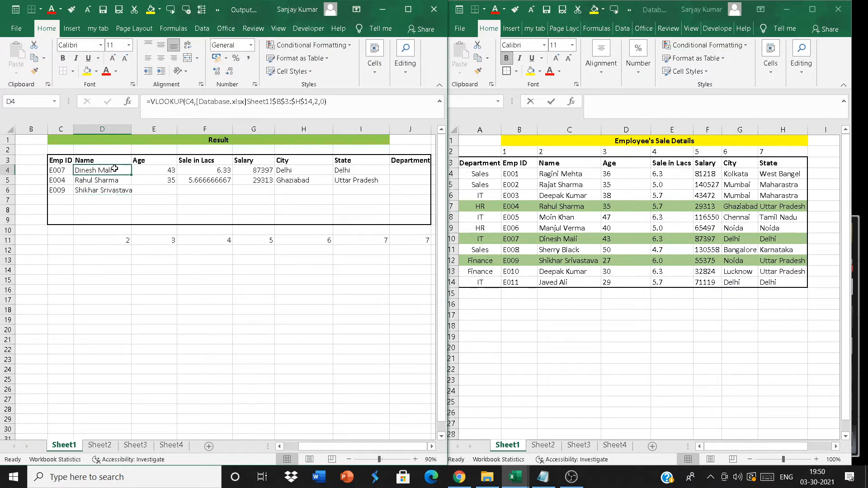
pyautogui.click(190, 103)
pyautogui.write('$')
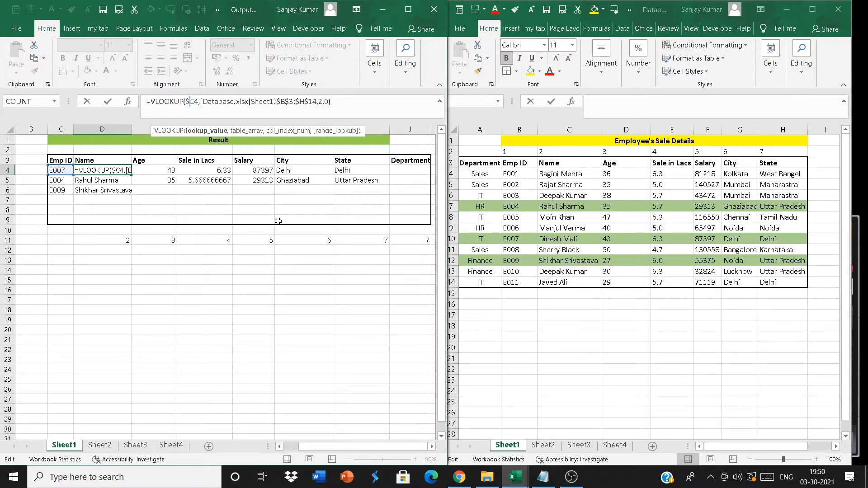
pyautogui.press('Right')
pyautogui.press('Right')
pyautogui.press('Right')
pyautogui.press('Right')
pyautogui.press('Right')
pyautogui.press('Right')
pyautogui.press('Right')
pyautogui.press('Right')
pyautogui.press('Right')
pyautogui.press('Right')
pyautogui.press('Right')
pyautogui.press('Right')
pyautogui.press('Right')
pyautogui.press('Right')
pyautogui.press('Right')
pyautogui.press('Right')
pyautogui.press('Right')
pyautogui.press('Right')
pyautogui.press('Right')
pyautogui.press('Right')
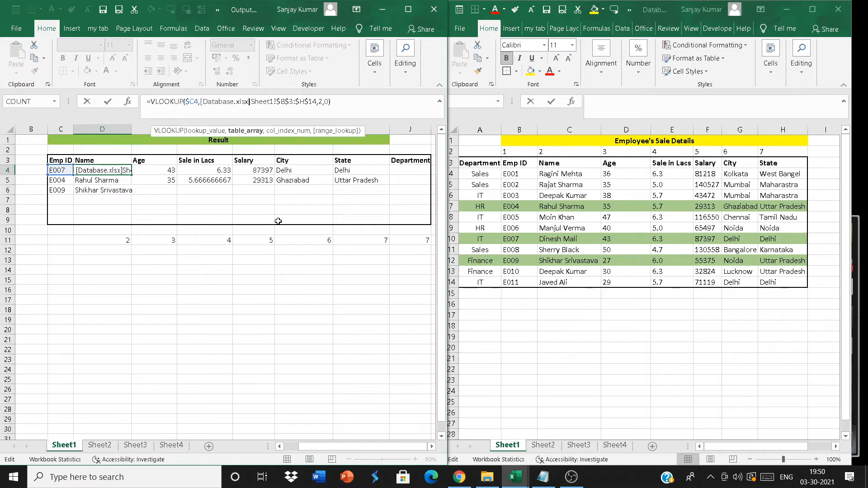
pyautogui.press('Right')
pyautogui.press('Right')
pyautogui.press('Right')
pyautogui.hotkey('shift', 'Right')
pyautogui.write('column(B:B)')
pyautogui.press('Return')
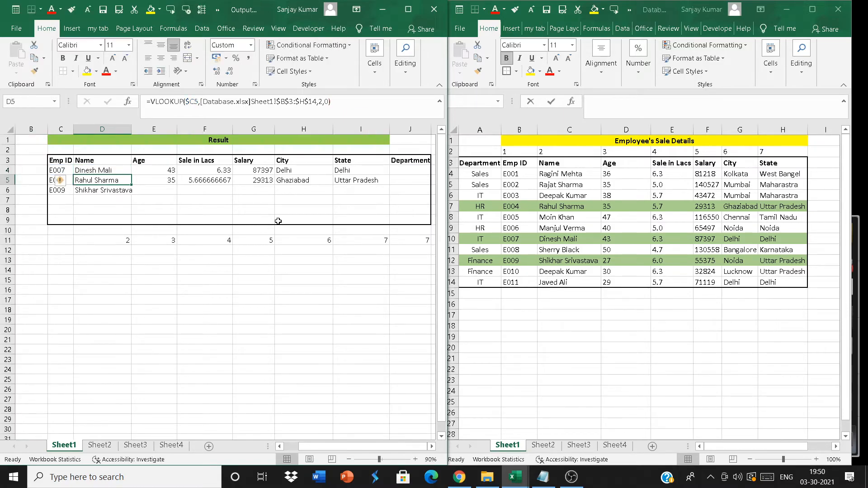
# - Clear the formulas from Name through State for E004 and E009 in D5:I6
pyautogui.hotkey('shift', 'Down')
pyautogui.hotkey('shift', 'Right')
pyautogui.hotkey('shift', 'Right')
pyautogui.hotkey('shift', 'Right')
pyautogui.hotkey('shift', 'Right')
pyautogui.hotkey('shift', 'Right')
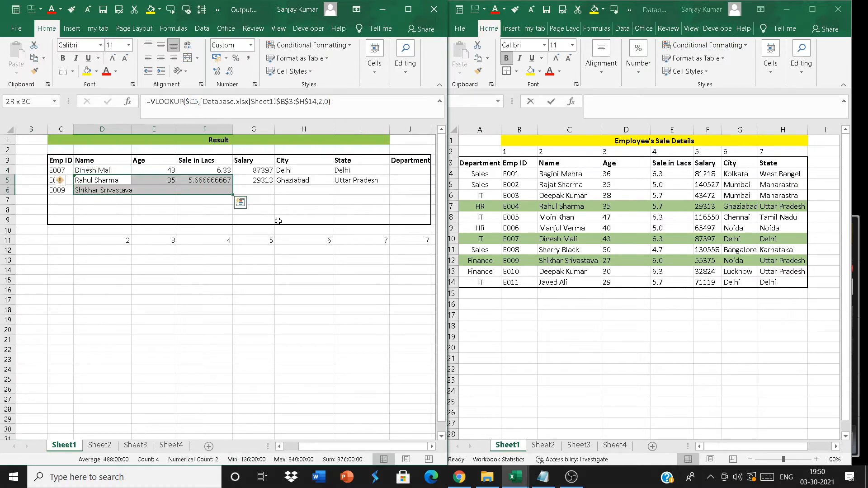
pyautogui.press('Delete')
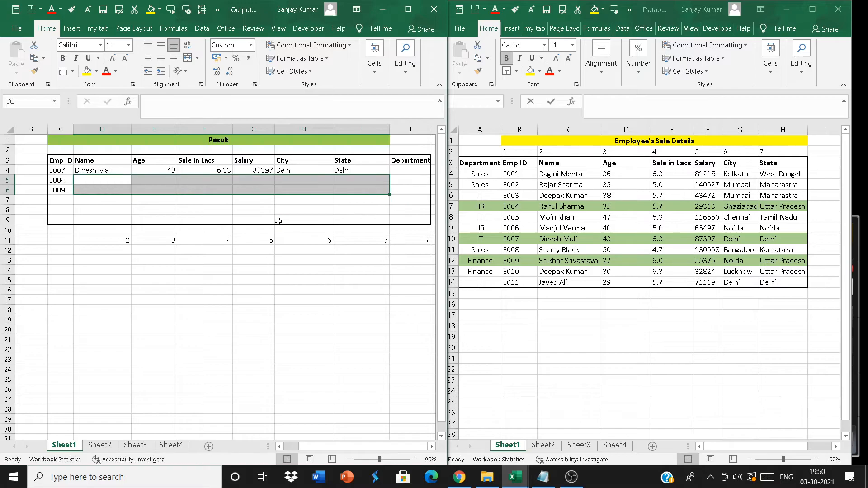
# - Clear the E007 formulas from Age through State in E4:I4
pyautogui.press('Up')
pyautogui.press('Right')
pyautogui.hotkey('shift', 'Right')
pyautogui.hotkey('shift', 'Right')
pyautogui.hotkey('shift', 'Right')
pyautogui.hotkey('shift', 'Right')
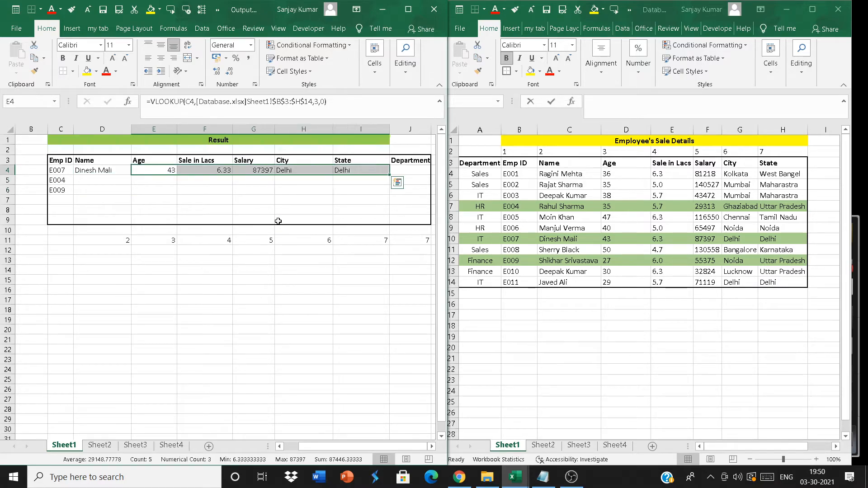
pyautogui.press('Delete')
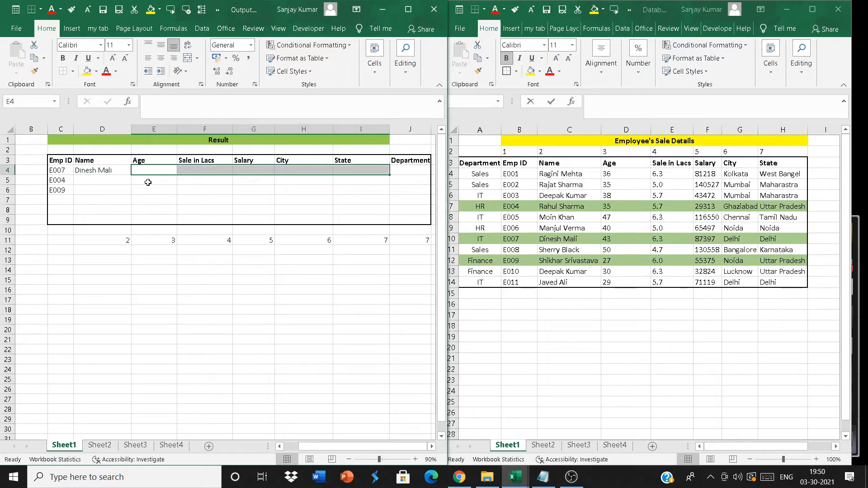
# - Copy the VLOOKUP formula with COLUMN(B:B) from D4 into the range D4:I6
pyautogui.doubleClick(115, 171)
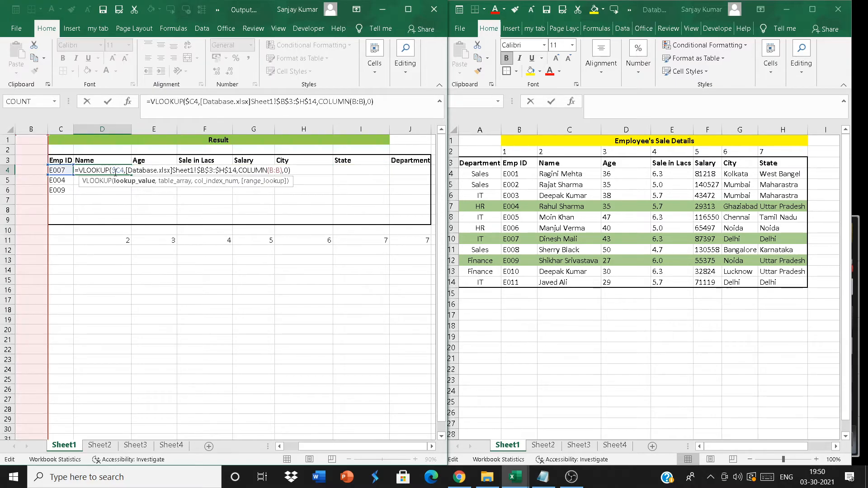
pyautogui.hotkey('ctrl', 'Return')
pyautogui.hotkey('ctrl', 'c')
pyautogui.hotkey('shift', 'Down')
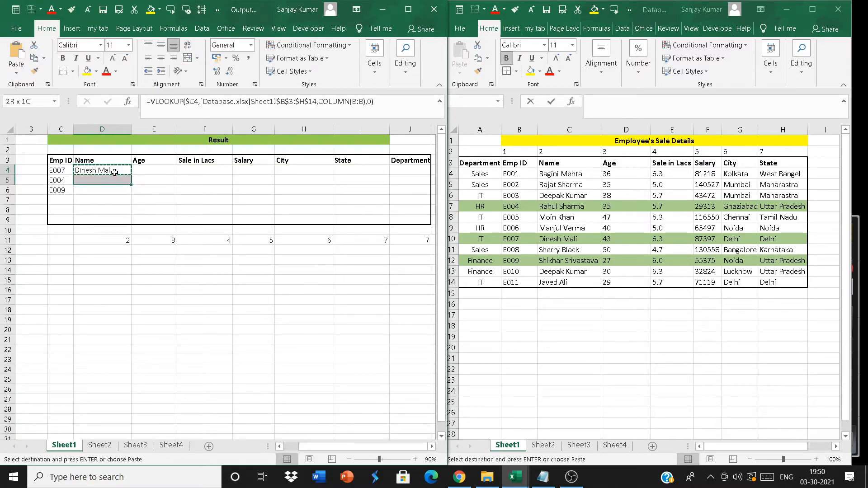
pyautogui.hotkey('shift', 'Down')
pyautogui.hotkey('shift', 'Right')
pyautogui.hotkey('shift', 'Right')
pyautogui.hotkey('shift', 'Right')
pyautogui.hotkey('shift', 'Right')
pyautogui.hotkey('shift', 'Right')
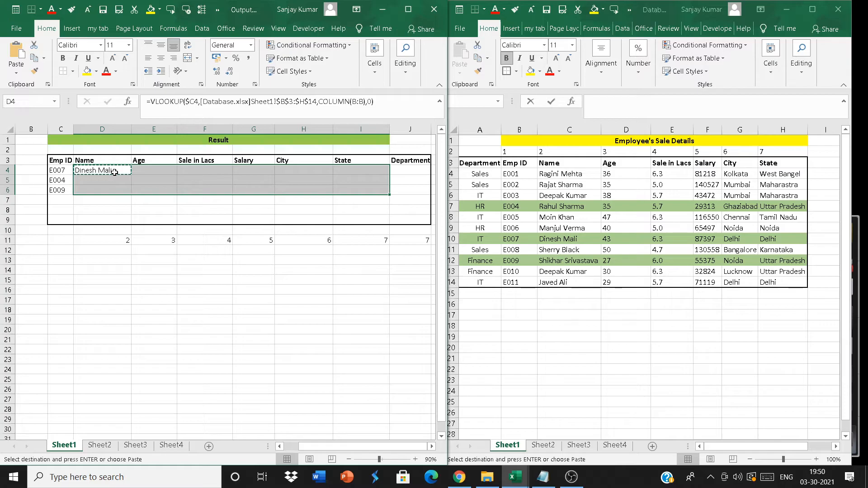
pyautogui.hotkey('ctrl', 'v')
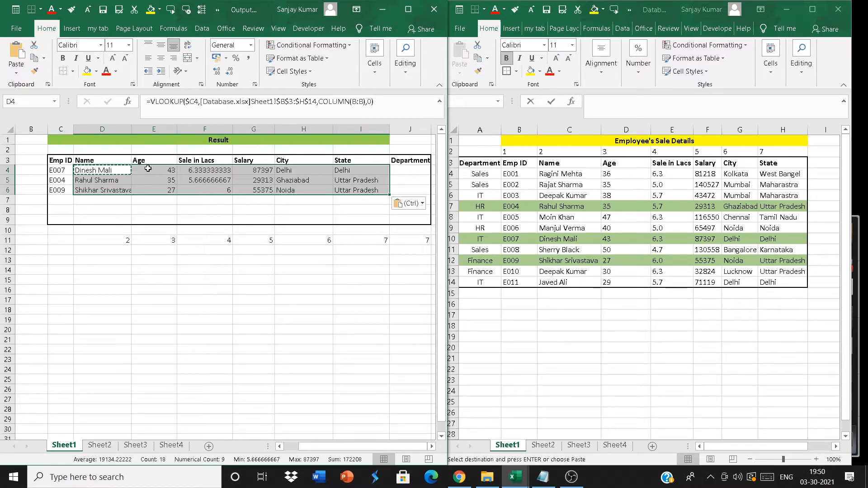
# - Clear the copied formulas from Age through State in E4:I6, keeping the Name column
pyautogui.moveTo(148, 170); pyautogui.dragTo(353, 187)
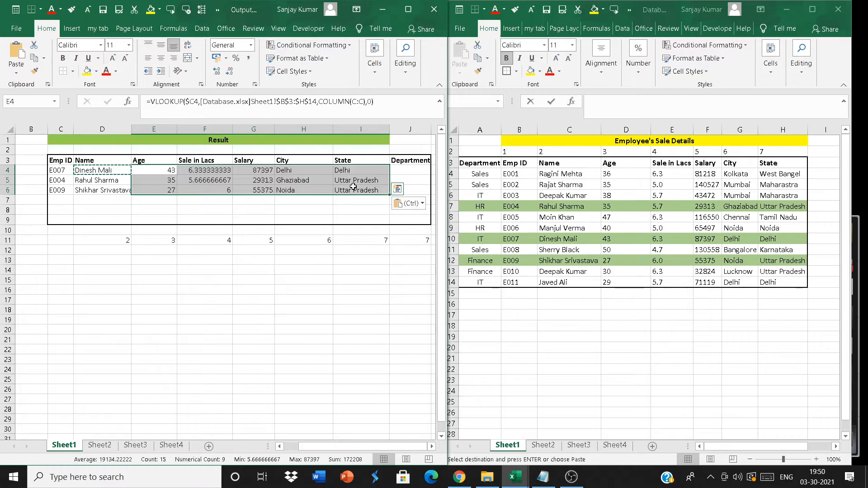
pyautogui.press('Delete')
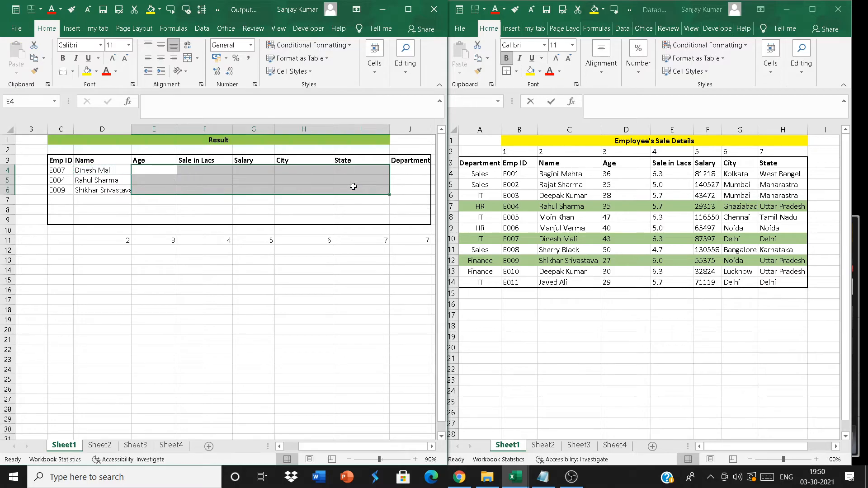
pyautogui.click(95, 160)
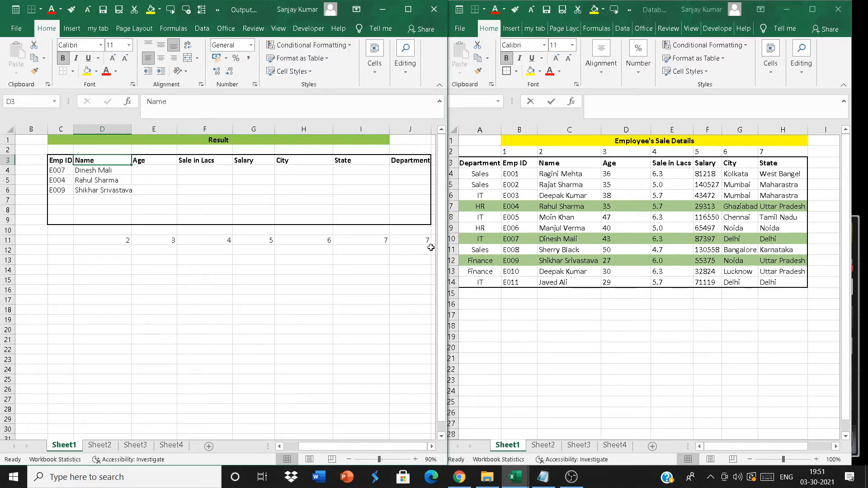
# - Clear the surplus COLUMN formula from J11 at the end of the index number row
pyautogui.click(122, 239)
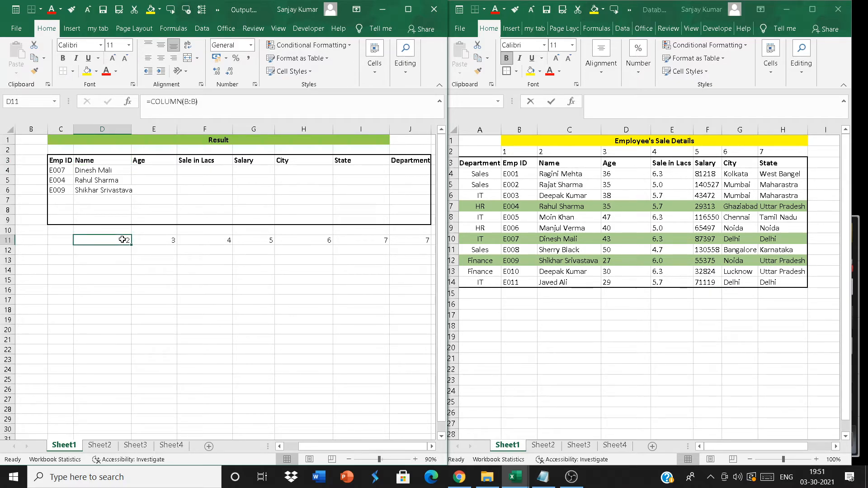
pyautogui.hotkey('shift', 'Right')
pyautogui.hotkey('shift', 'Right')
pyautogui.press('Left')
pyautogui.press('Right')
pyautogui.press('Right')
pyautogui.press('Right')
pyautogui.press('Right')
pyautogui.press('Right')
pyautogui.press('Right')
pyautogui.press('Right')
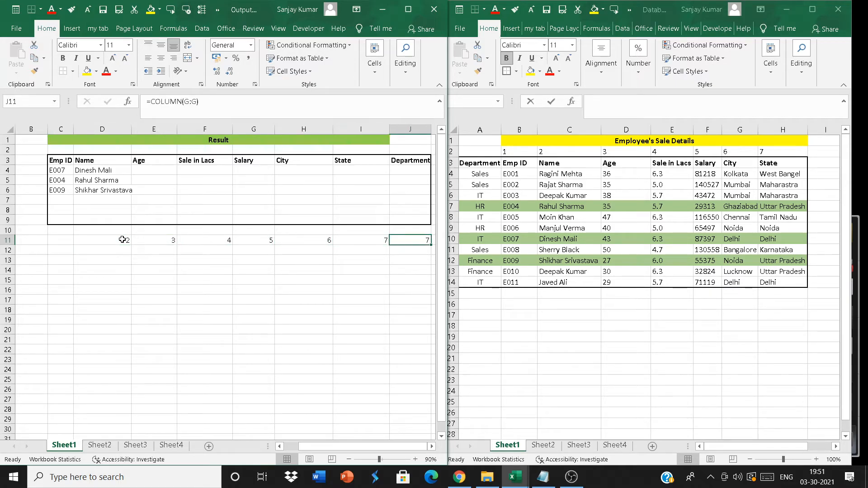
pyautogui.press('Left')
pyautogui.hotkey('shift', 'Left')
pyautogui.hotkey('shift', 'Left')
pyautogui.hotkey('shift', 'Left')
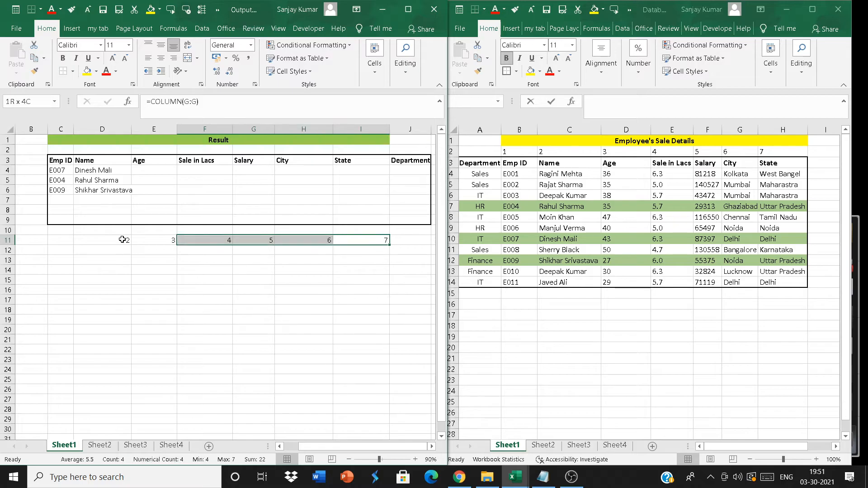
pyautogui.hotkey('shift', 'Left')
# - Begin a new VLOOKUP formula in D4 with C4 as lookup value and Database.xlsx Sheet1 $B$3:$H$14 as table array
pyautogui.click(107, 172)
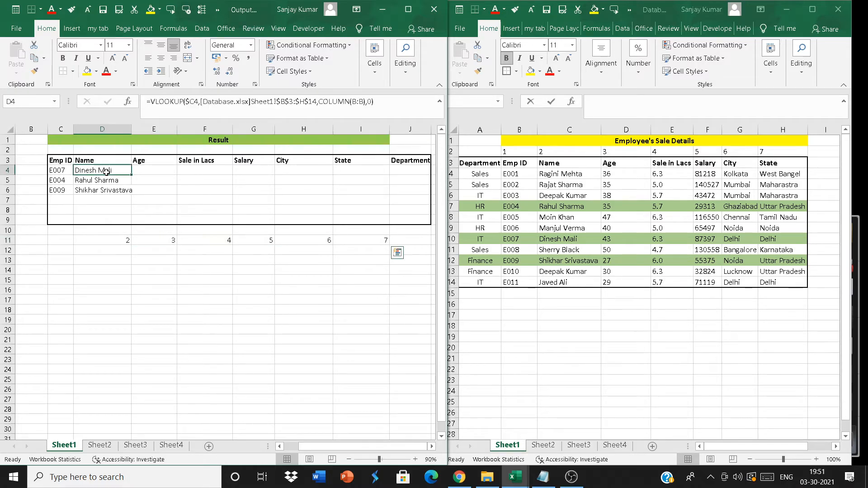
pyautogui.press('Down')
pyautogui.press('Up')
pyautogui.write('=vlookup(')
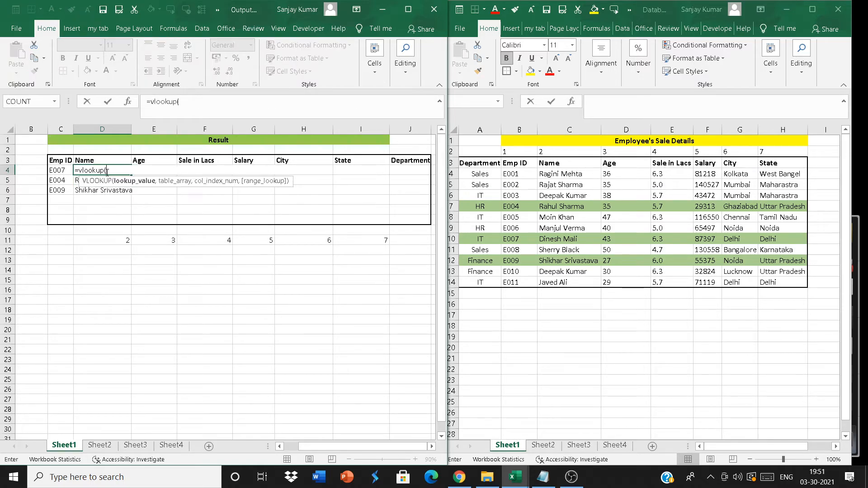
pyautogui.press('Left')
pyautogui.write(',')
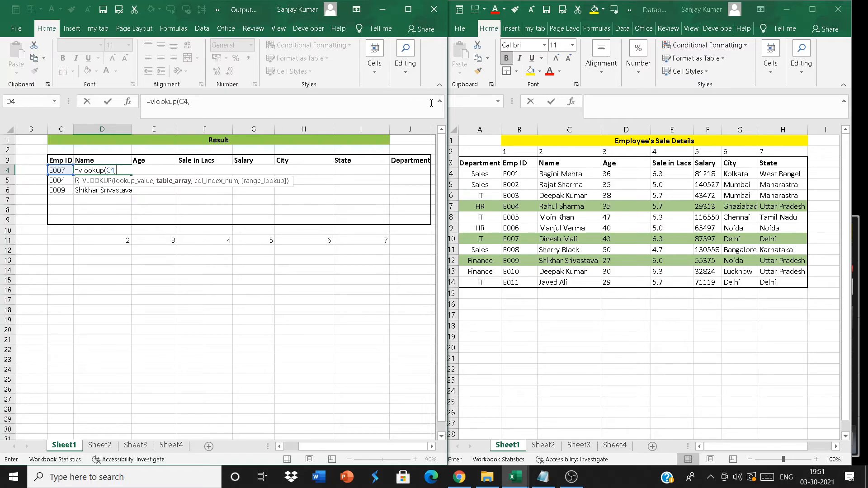
pyautogui.moveTo(520, 164); pyautogui.dragTo(769, 282)
# - Complete the D4 VLOOKUP with COLUMN(B:B) as column index and 0 for exact match, locking the lookup value as $C4
pyautogui.write(',co')
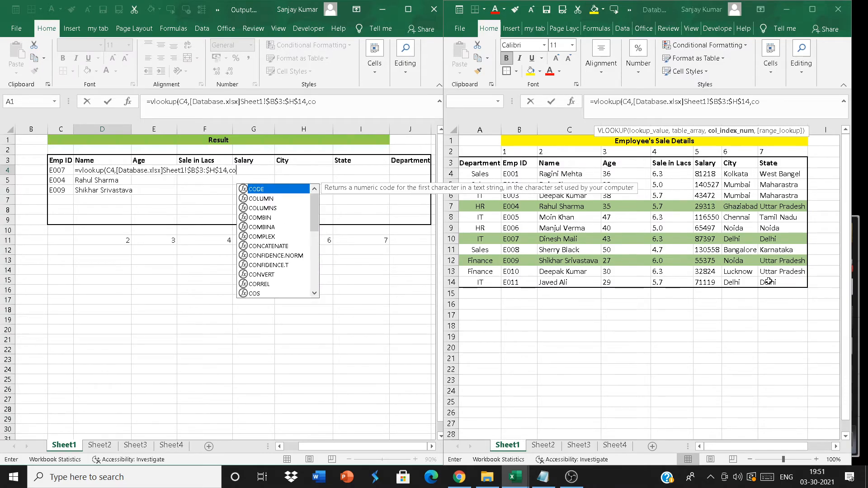
pyautogui.write('lun')
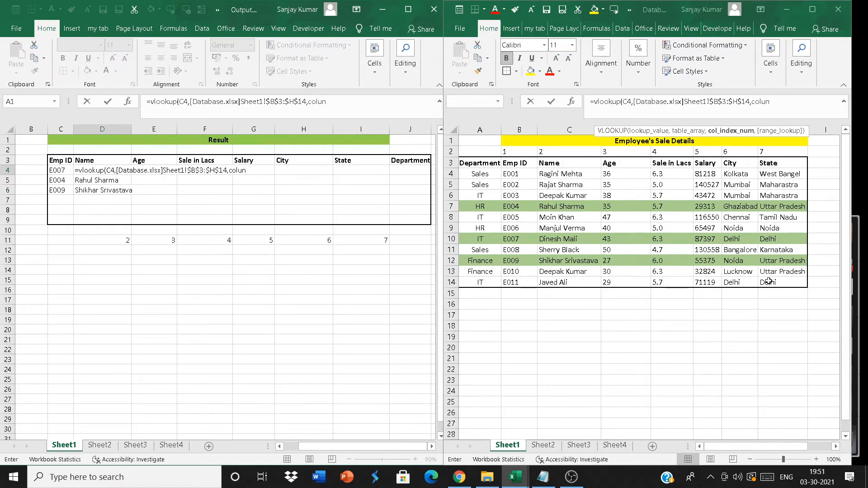
pyautogui.press('BackSpace')
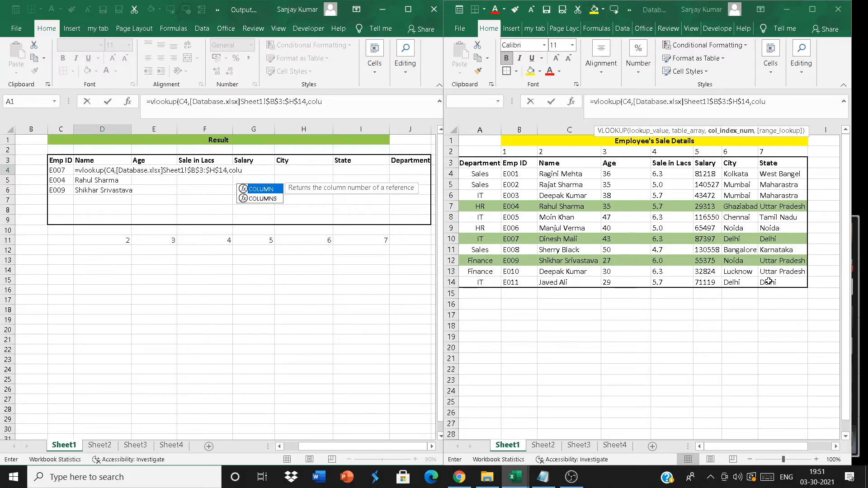
pyautogui.write('mn(B:B')
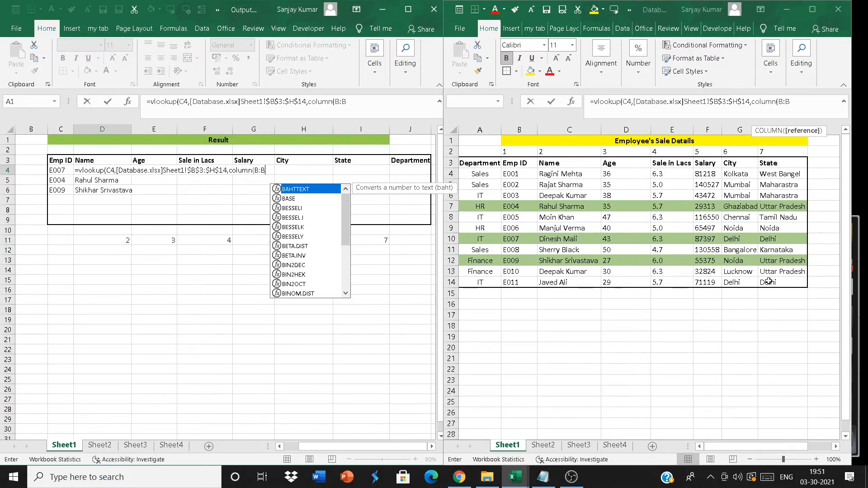
pyautogui.write('),0)')
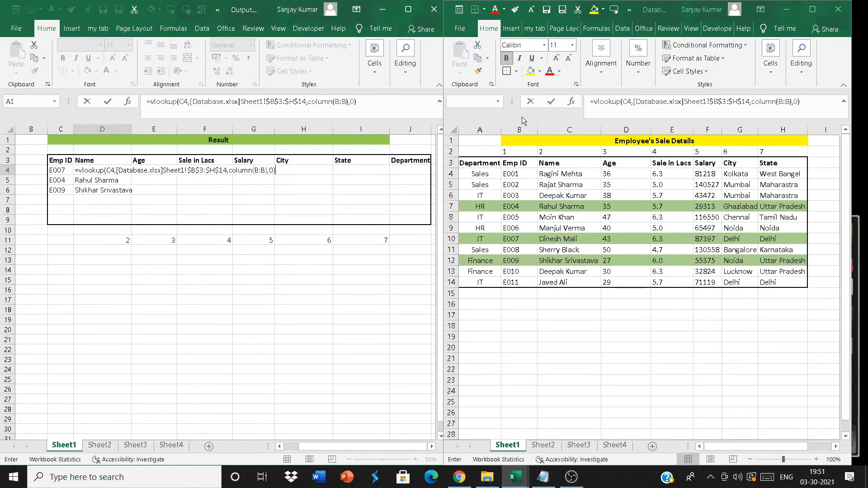
pyautogui.click(181, 101)
pyautogui.write('$')
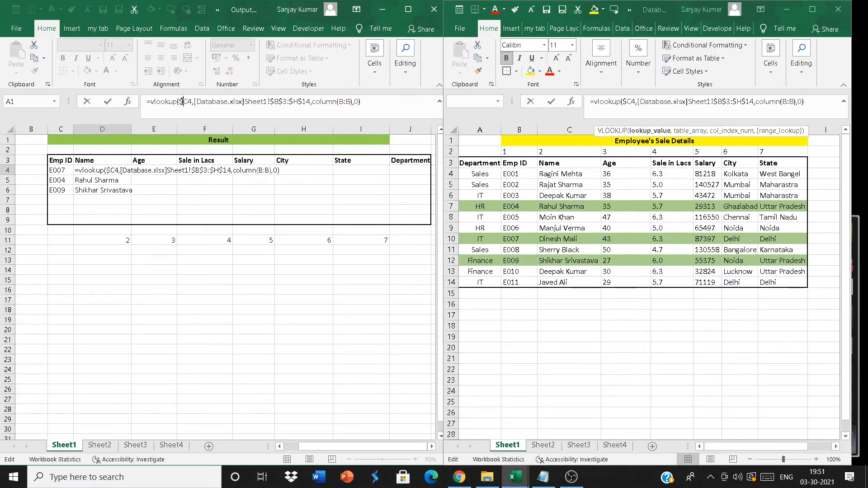
pyautogui.press('Return')
# - Clear the Name formulas in D5:D6 and fill the D4 formula across to State and down through row 6
pyautogui.hotkey('shift', 'Down')
pyautogui.press('Delete')
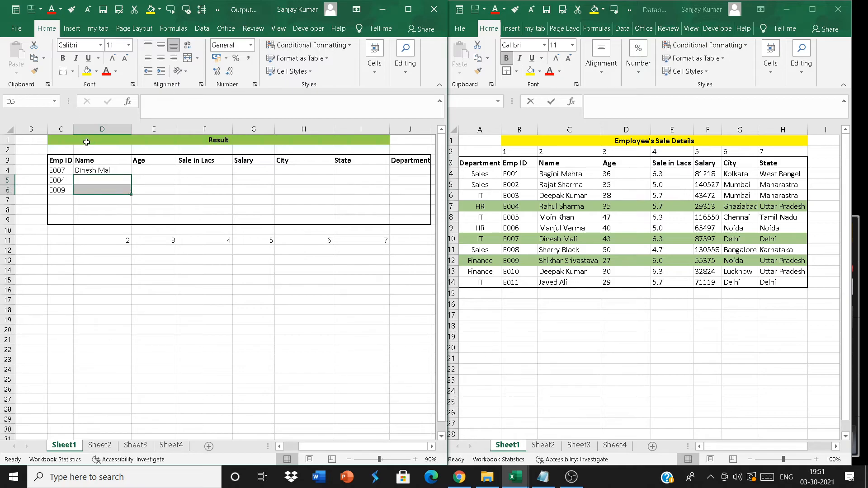
pyautogui.click(86, 168)
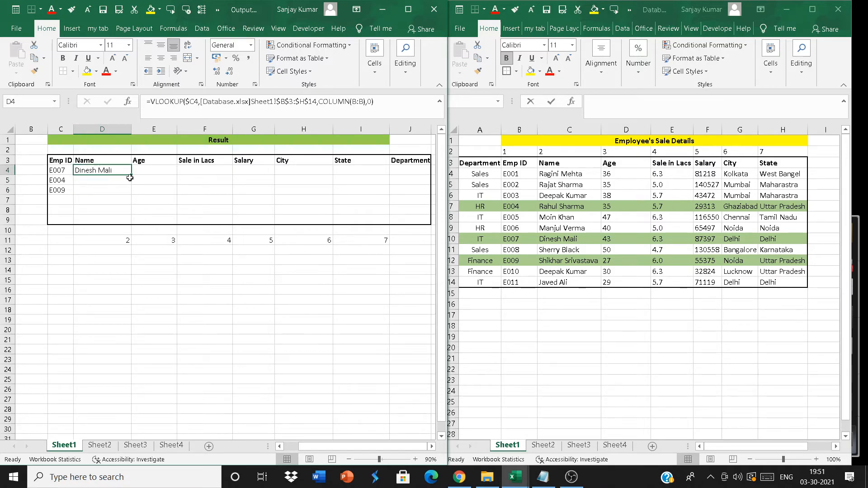
pyautogui.moveTo(132, 175); pyautogui.dragTo(371, 175)
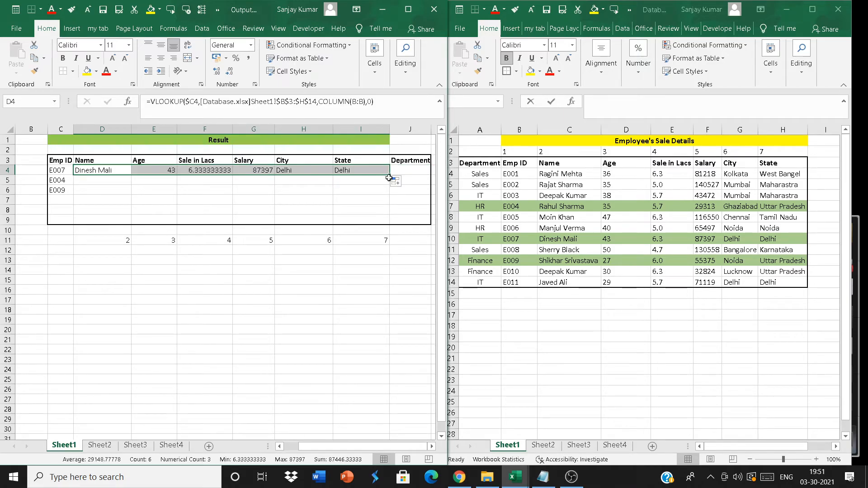
pyautogui.moveTo(389, 177); pyautogui.dragTo(389, 199)
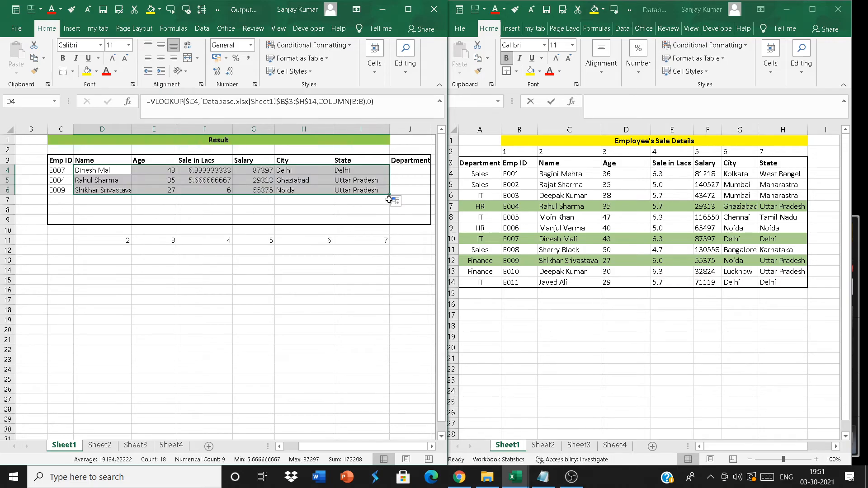
# - Copy the D4 formula over the range D4:I6 and make those cells bold
pyautogui.click(110, 171)
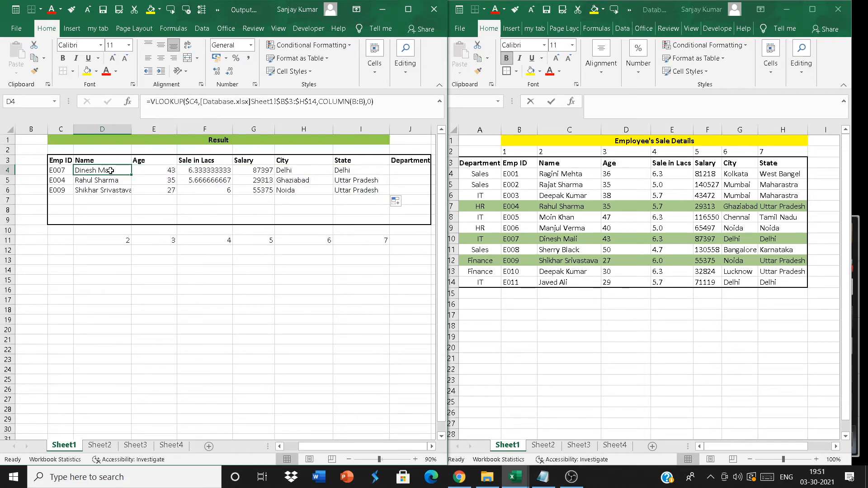
pyautogui.hotkey('ctrl', 'c')
pyautogui.hotkey('shift', 'Down')
pyautogui.hotkey('shift', 'Down')
pyautogui.hotkey('ctrl', 'shift', 'Right')
pyautogui.hotkey('ctrl', 'v')
pyautogui.hotkey('ctrl', 'b')
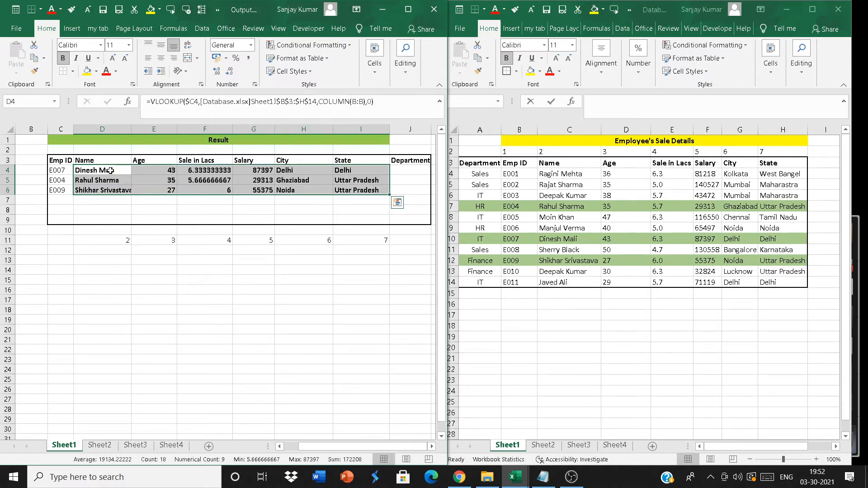
# - Examine the COLUMN helper numbers in row 11 starting at D11 and the VLOOKUP formula in D4
pyautogui.click(182, 253)
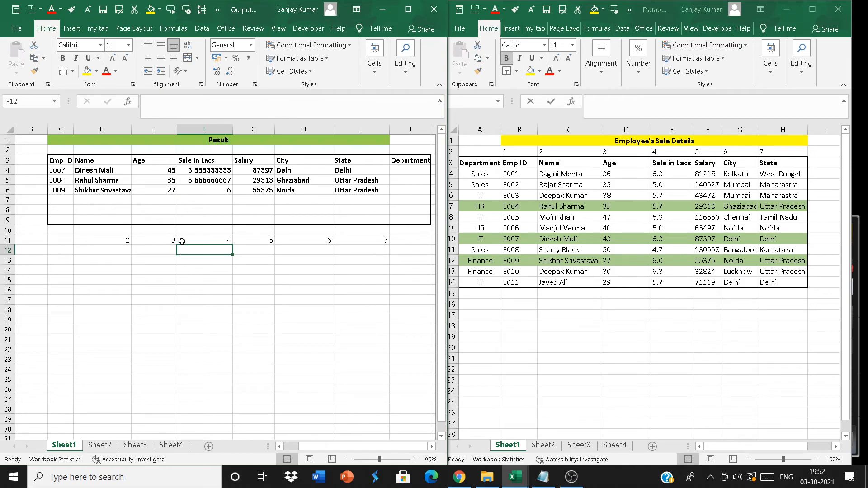
pyautogui.click(120, 242)
pyautogui.hotkey('shift', 'Right')
pyautogui.hotkey('shift', 'Right')
pyautogui.hotkey('shift', 'Right')
pyautogui.hotkey('shift', 'Right')
pyautogui.hotkey('shift', 'Right')
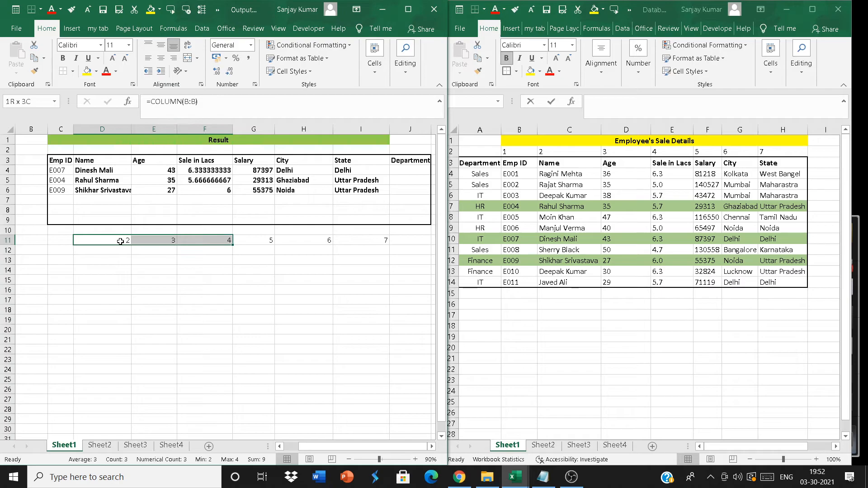
pyautogui.click(120, 241)
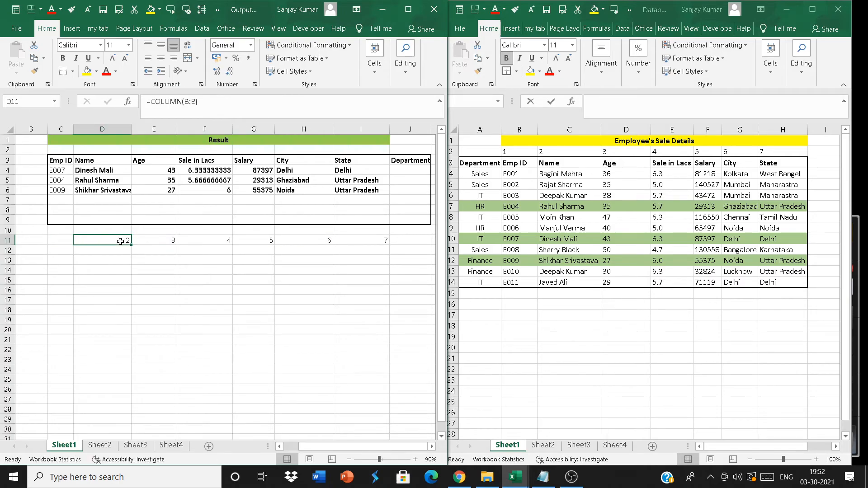
pyautogui.click(87, 168)
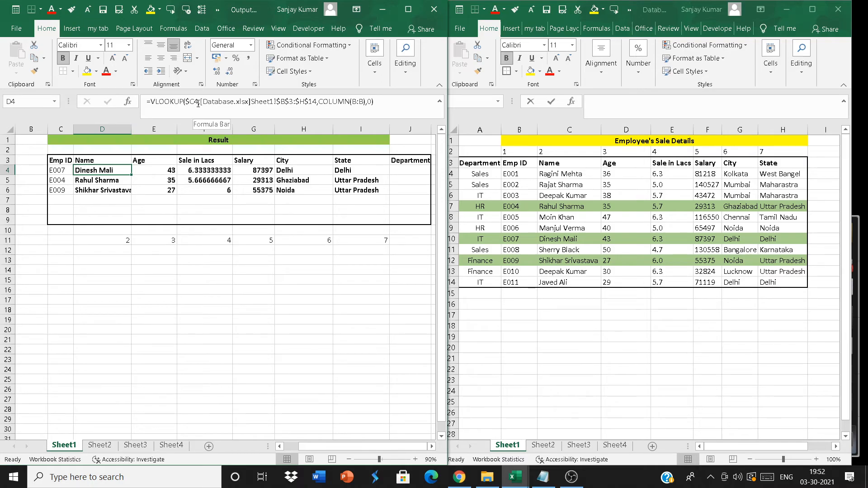